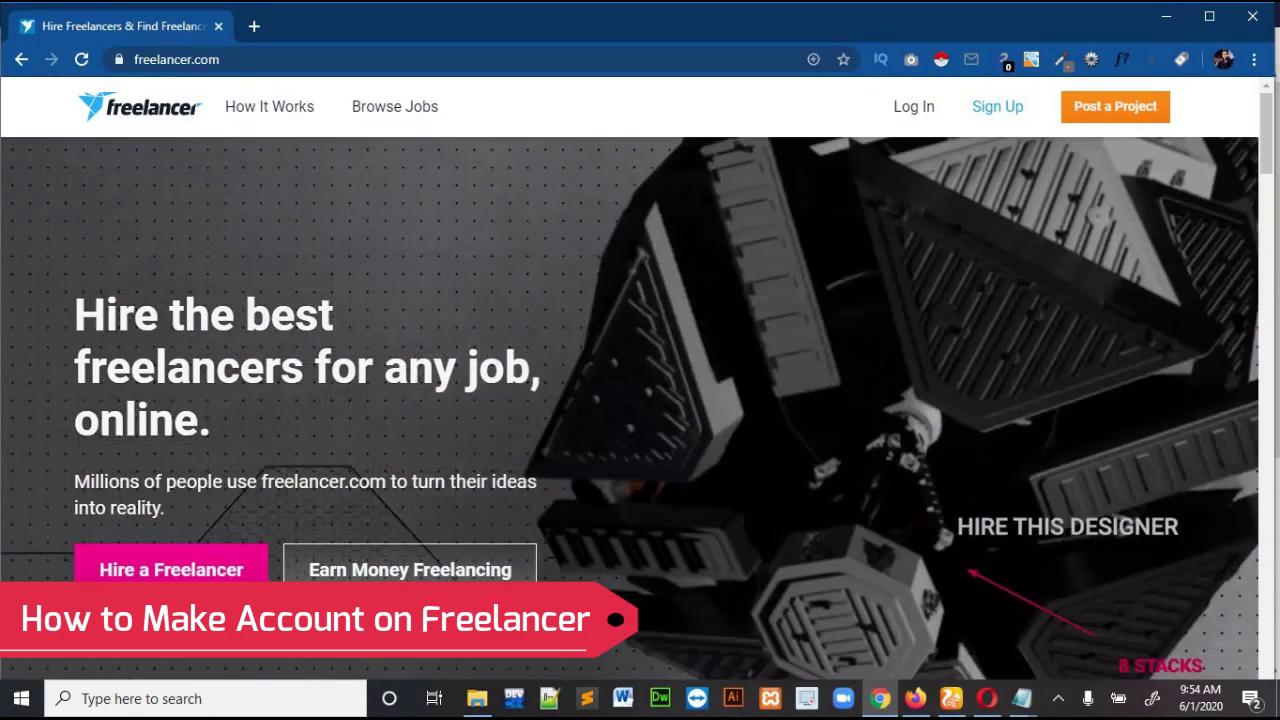
Go to the Freelancer.com Sign Up page from the home page's top navigation.
{"action": "left_click", "coordinate": [997, 106]}
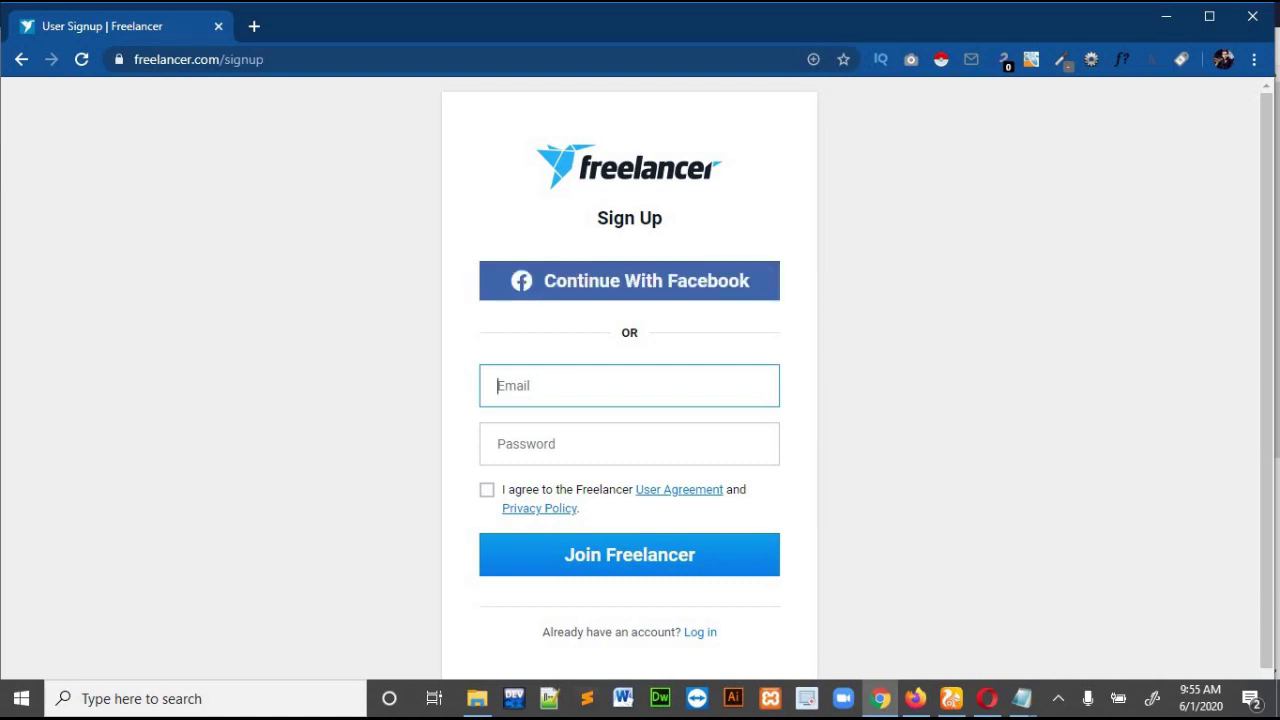
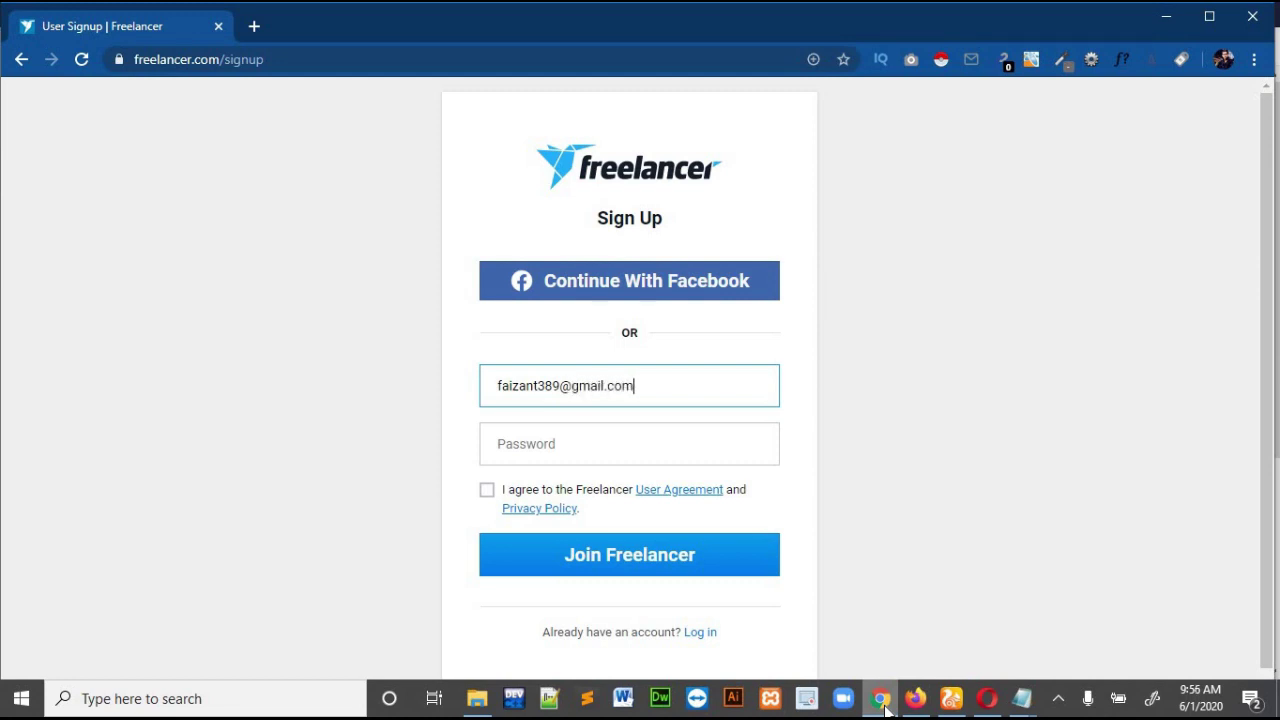
Register with the account e-mail and a password, agree to the terms, and submit.
{"action": "key", "text": "Tab"}
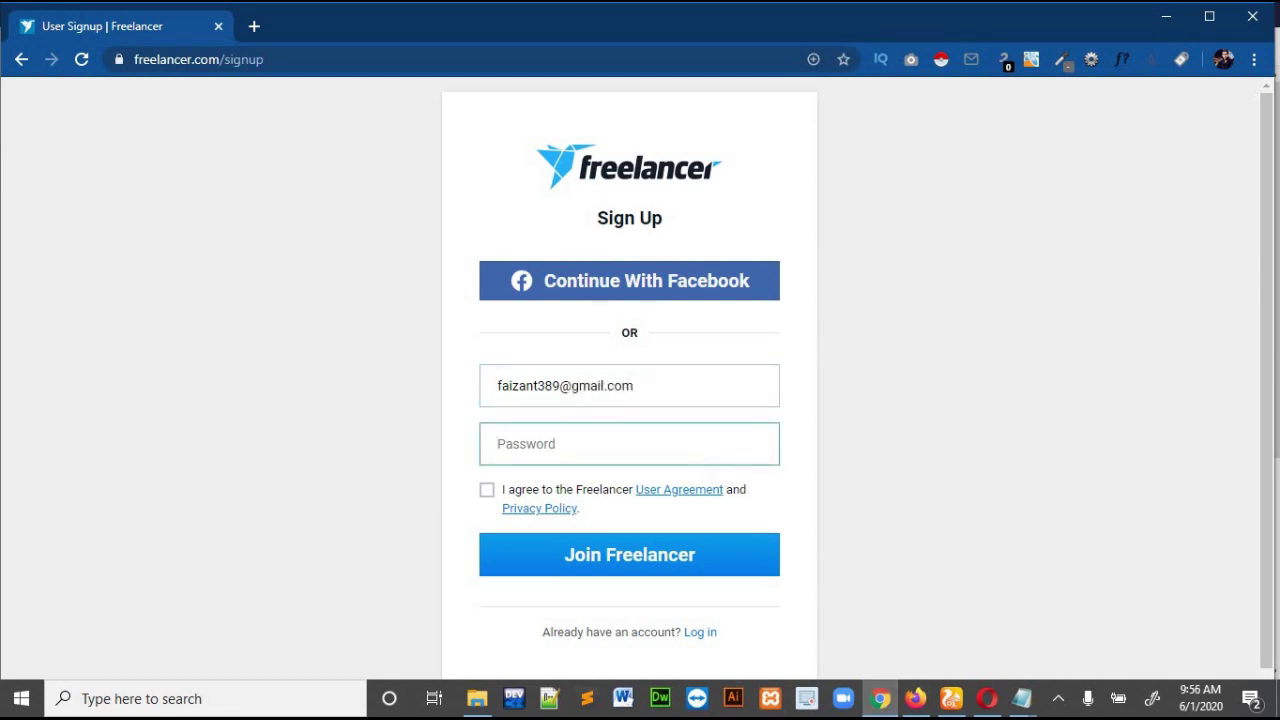
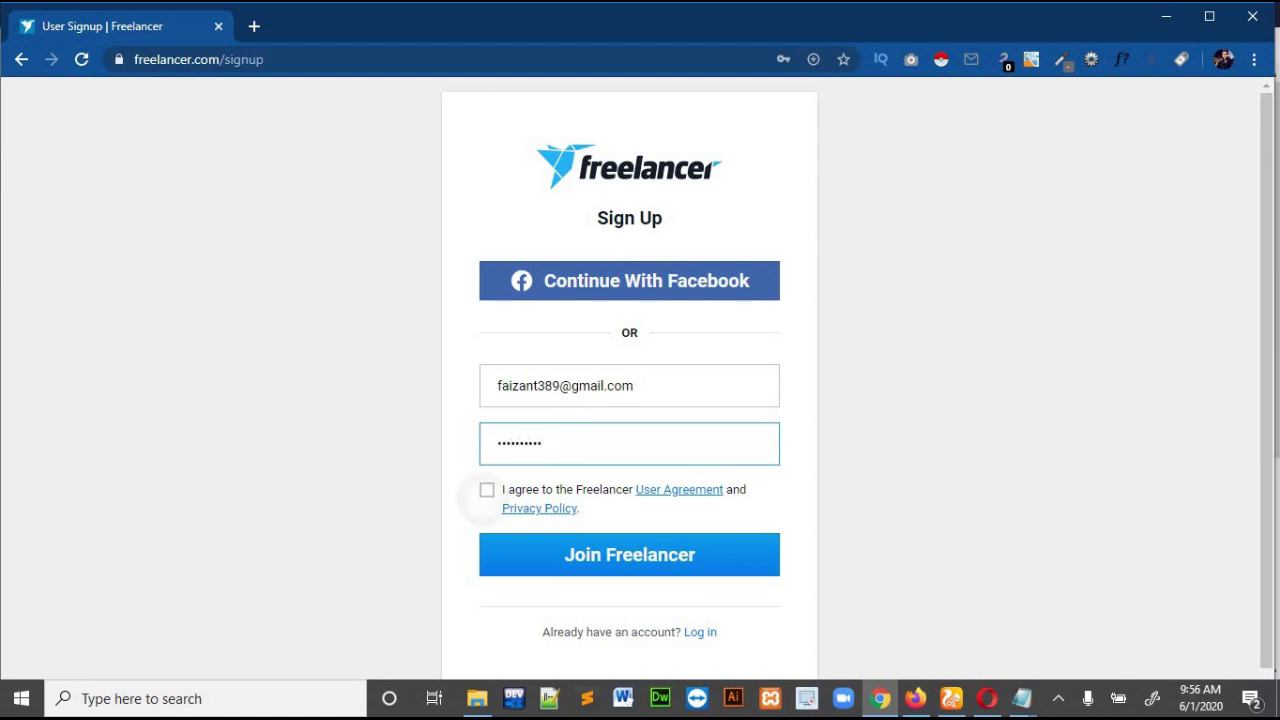
{"action": "left_click", "coordinate": [487, 490]}
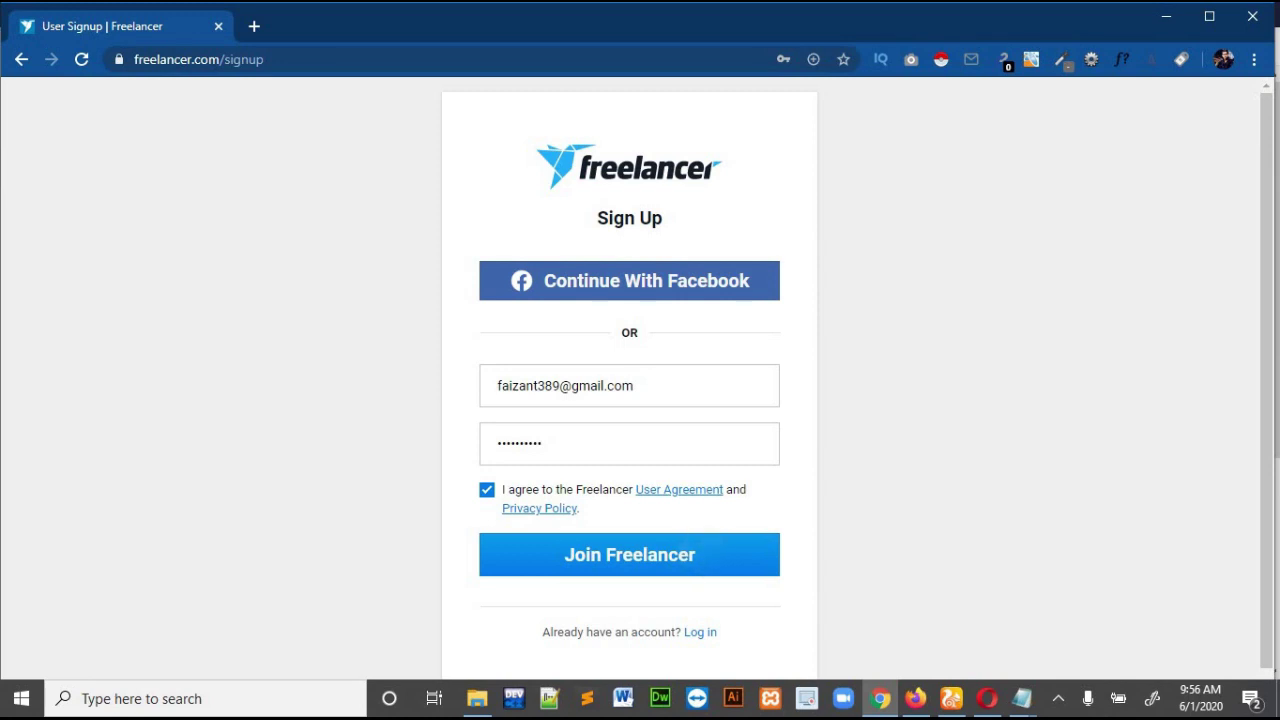
{"action": "key", "text": "Return"}
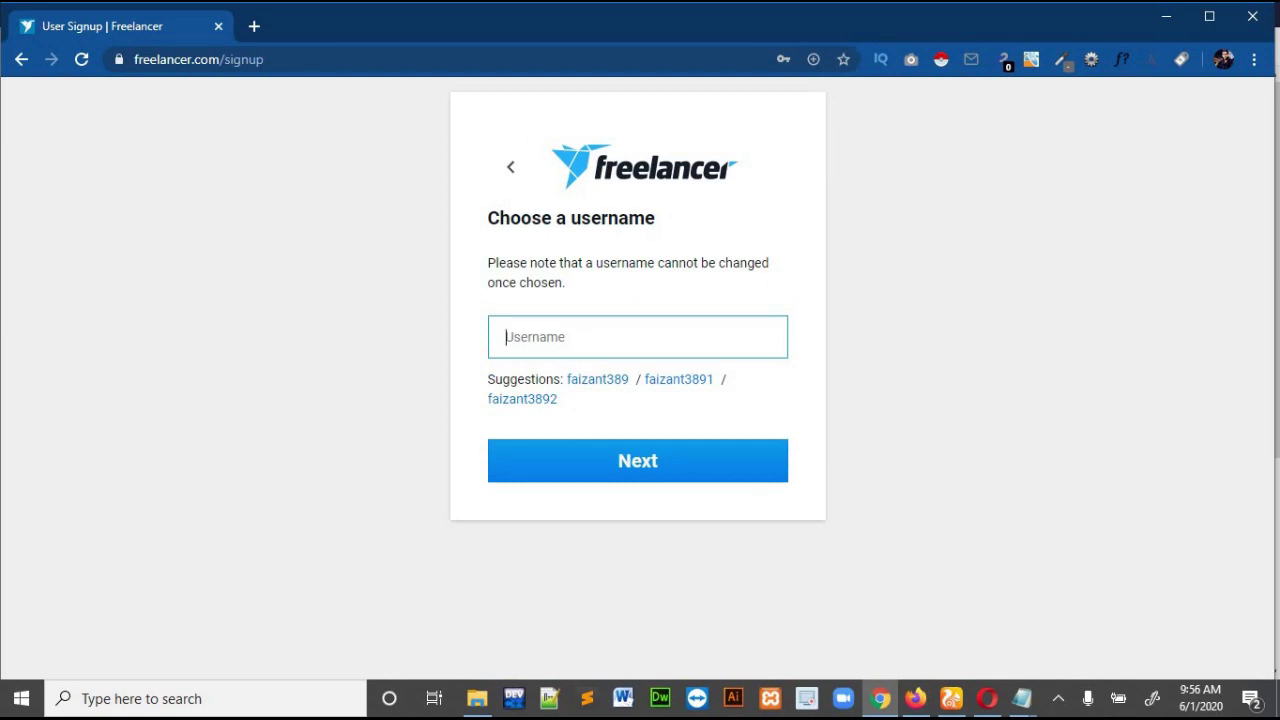
Take the first suggested username and continue past the username step.
{"action": "left_click", "coordinate": [597, 380]}
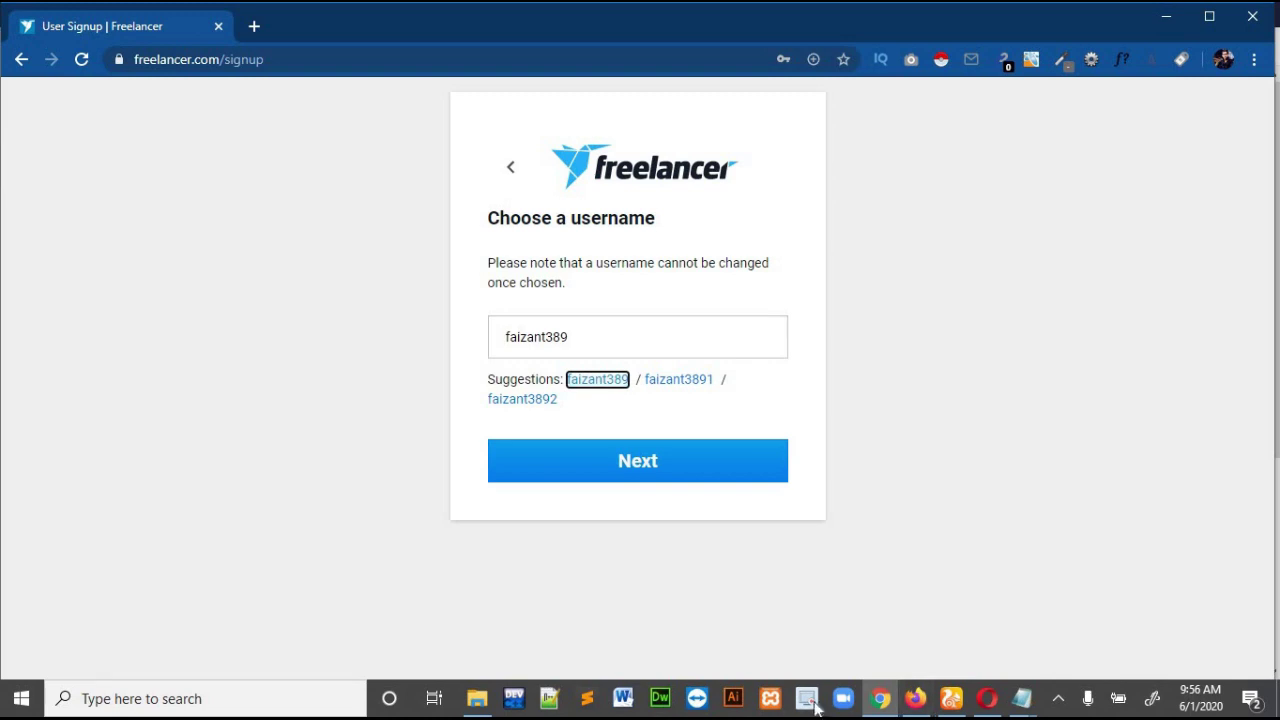
{"action": "double_click", "coordinate": [543, 337]}
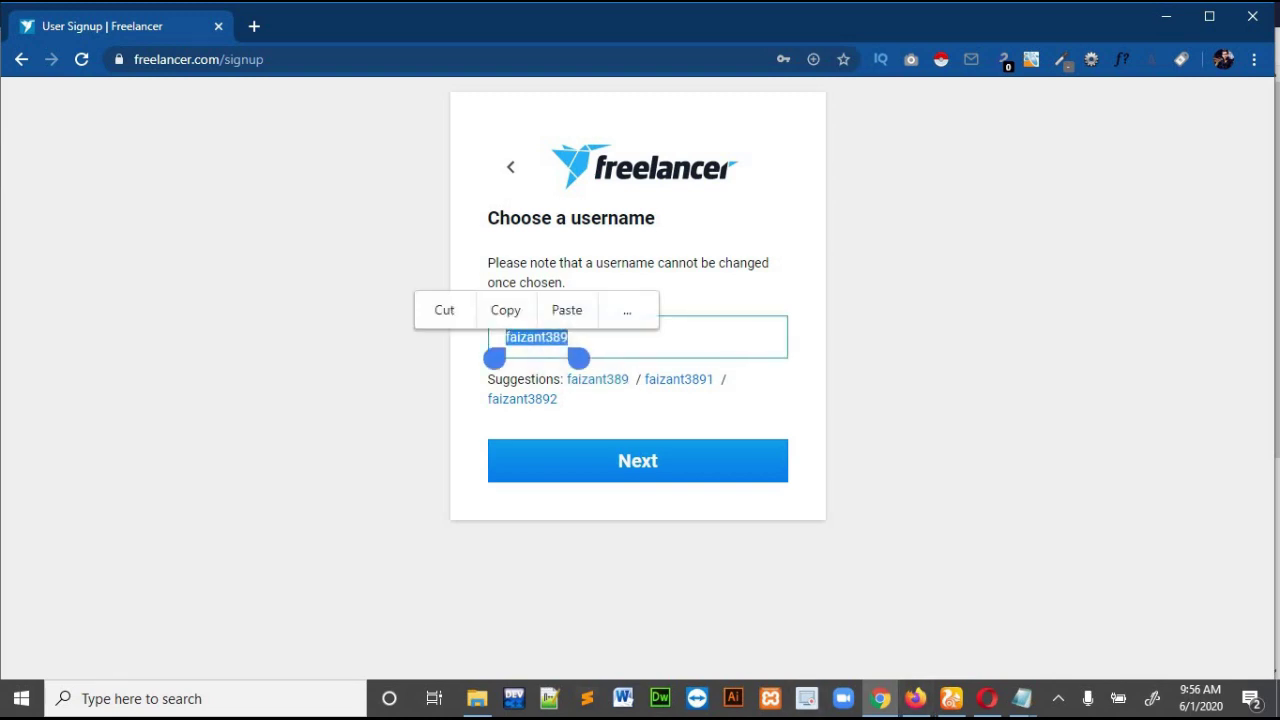
{"action": "left_click", "coordinate": [960, 455]}
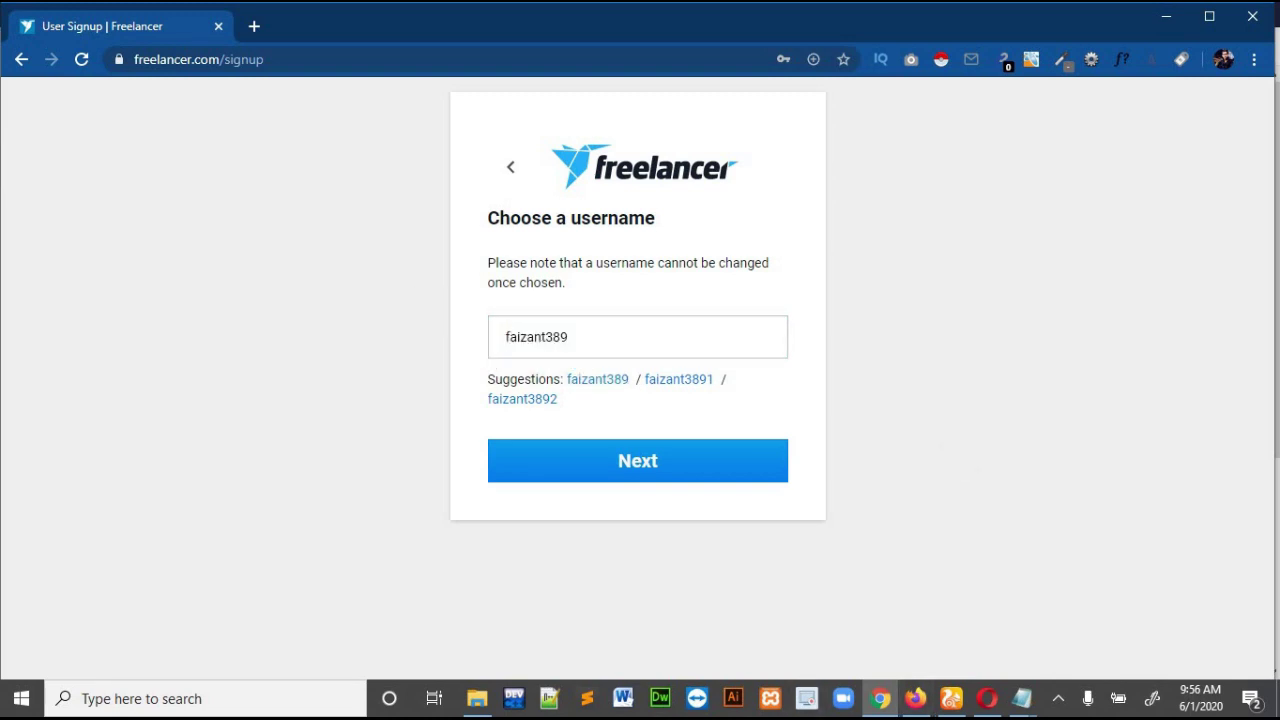
{"action": "left_click", "coordinate": [672, 474]}
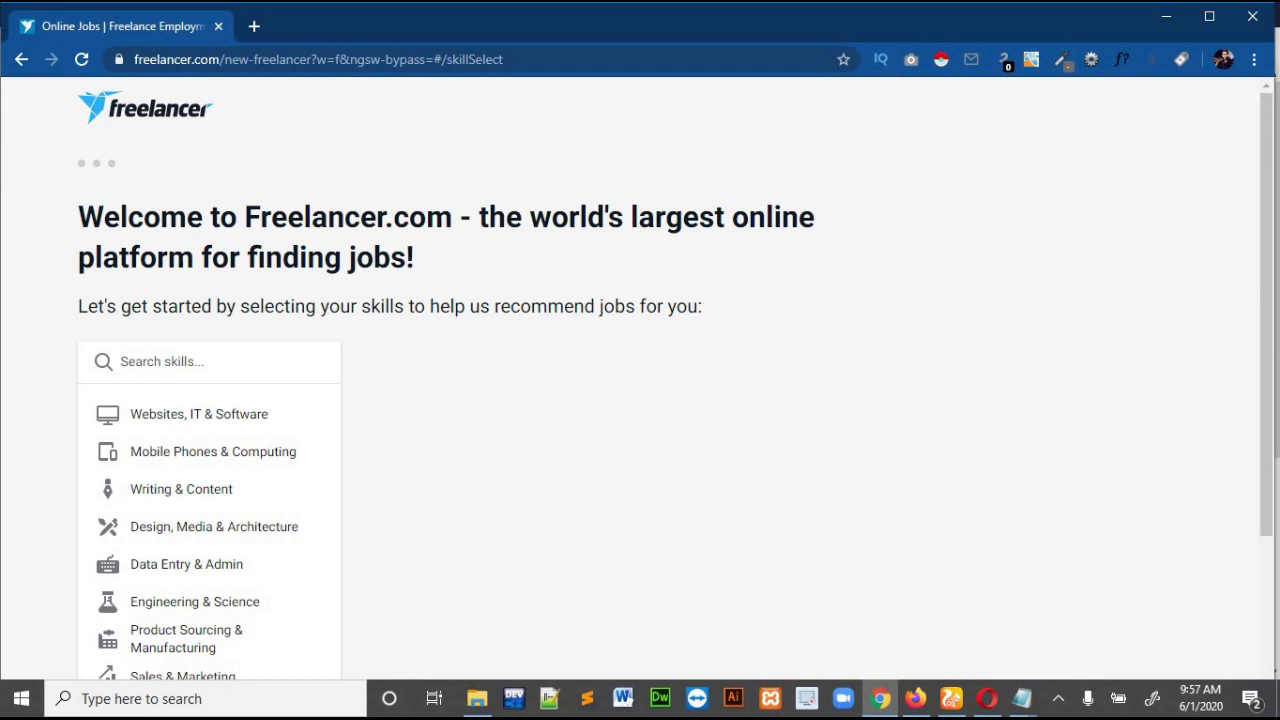
Look through the skill categories list, then open a new empty browser tab.
{"action": "scroll", "coordinate": [640, 380], "scroll_direction": "down", "scroll_amount": 3}
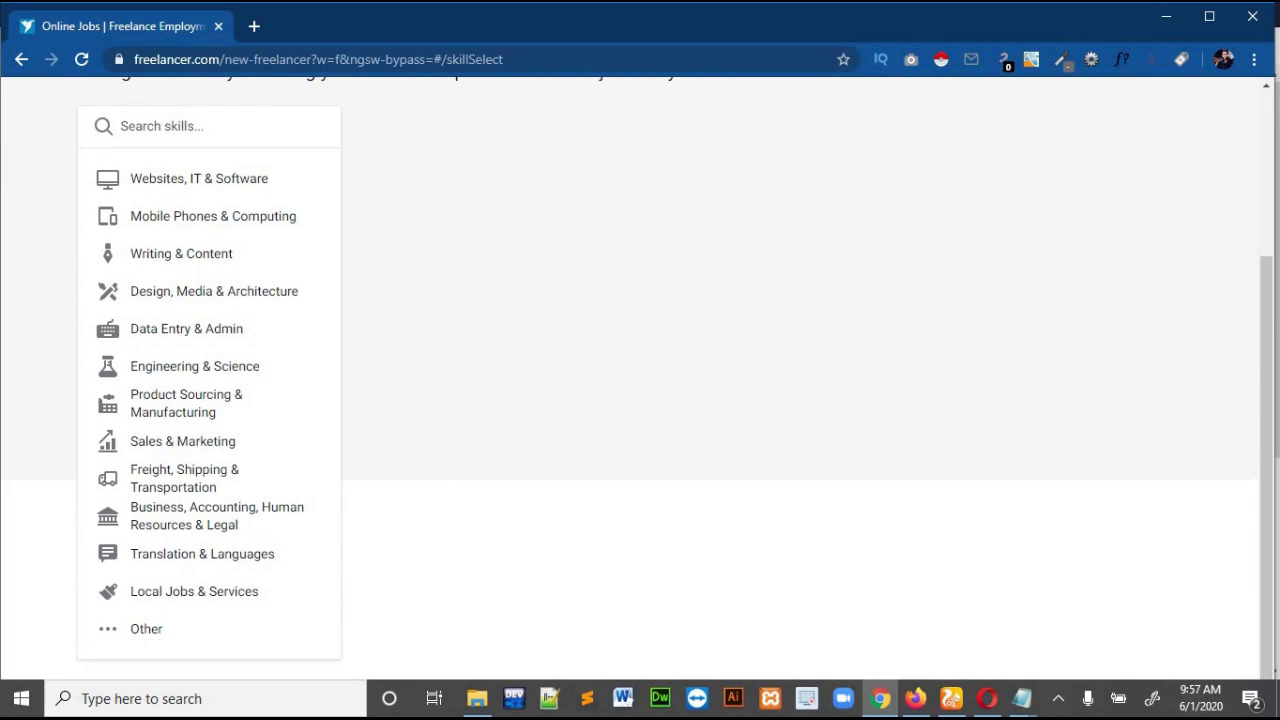
{"action": "scroll", "coordinate": [640, 380], "scroll_direction": "up", "scroll_amount": 3}
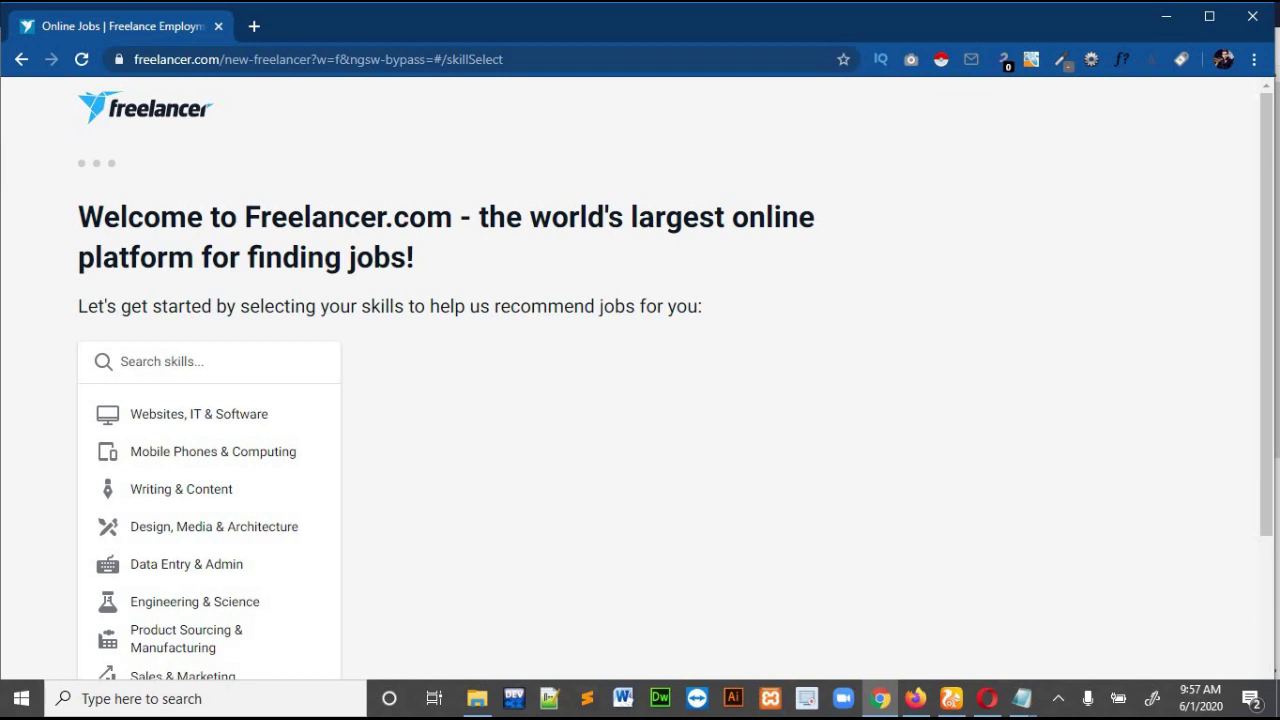
{"action": "key", "text": "ctrl+t"}
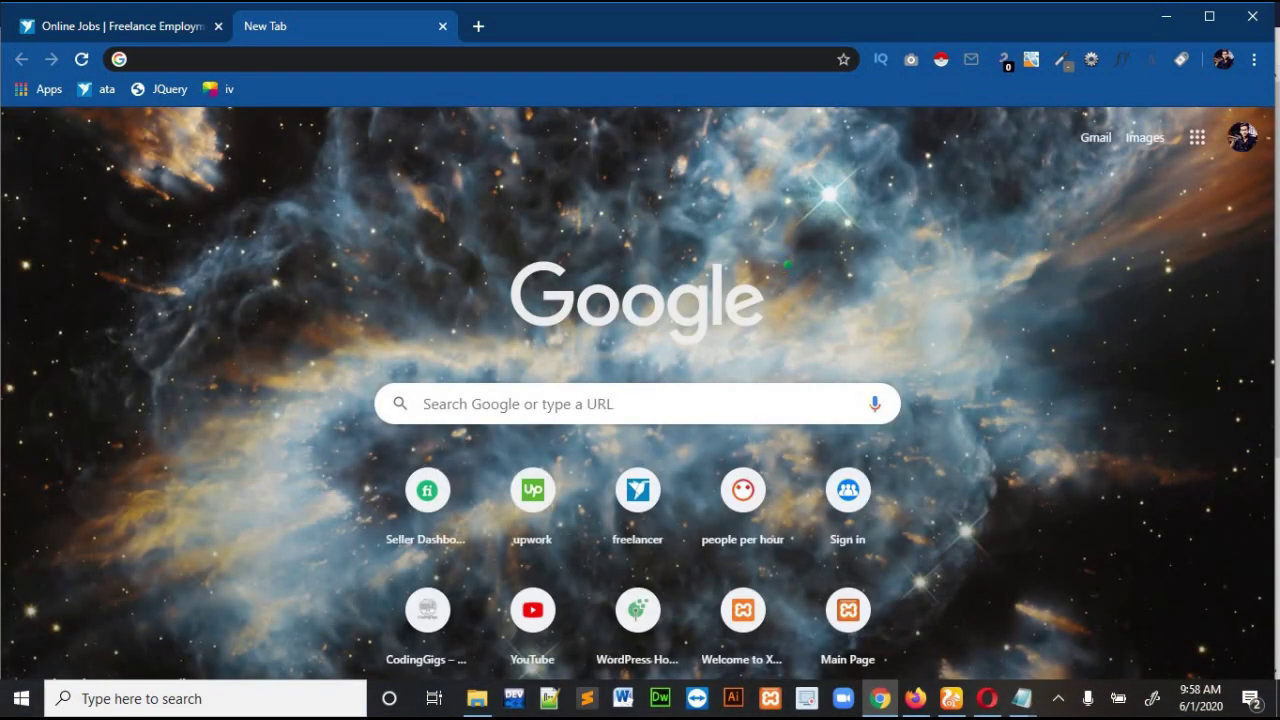
Return to Freelancer.com using the freelancer shortcut tile on the New Tab page.
{"action": "left_click", "coordinate": [637, 489]}
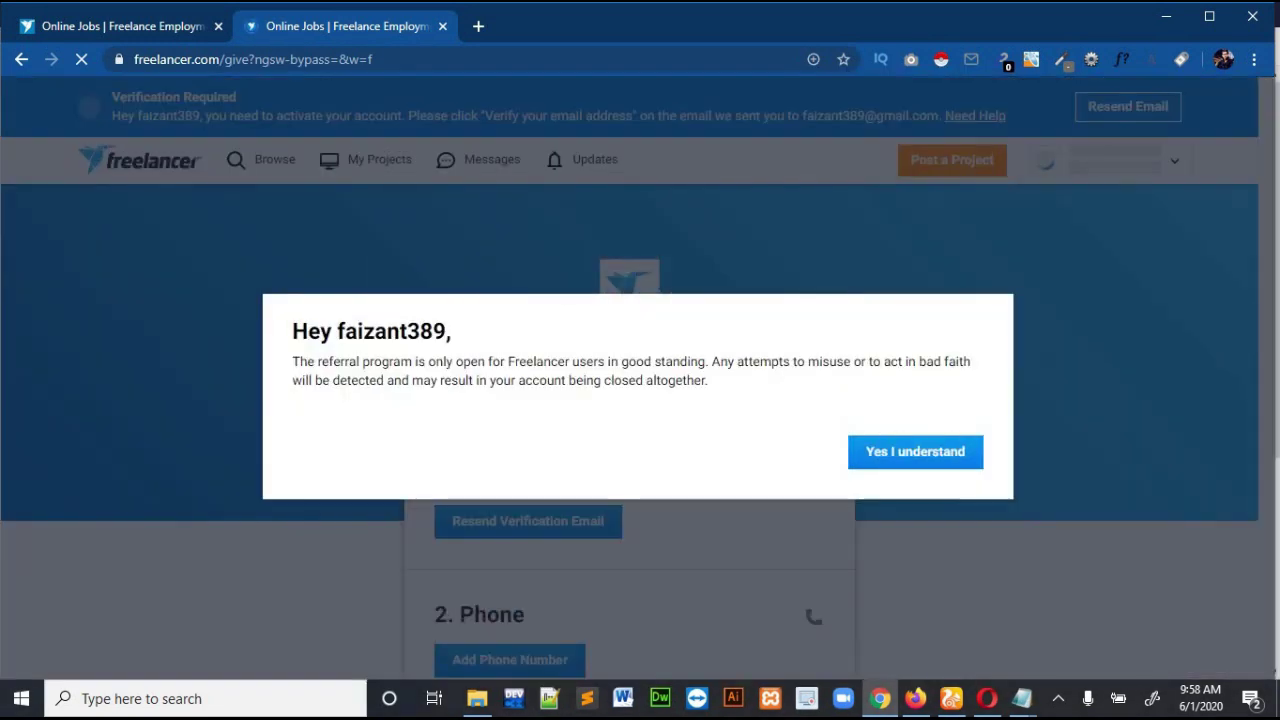
Acknowledge the referral warning, resend the verification email, and start adding a security phone number.
{"action": "key", "text": "Return"}
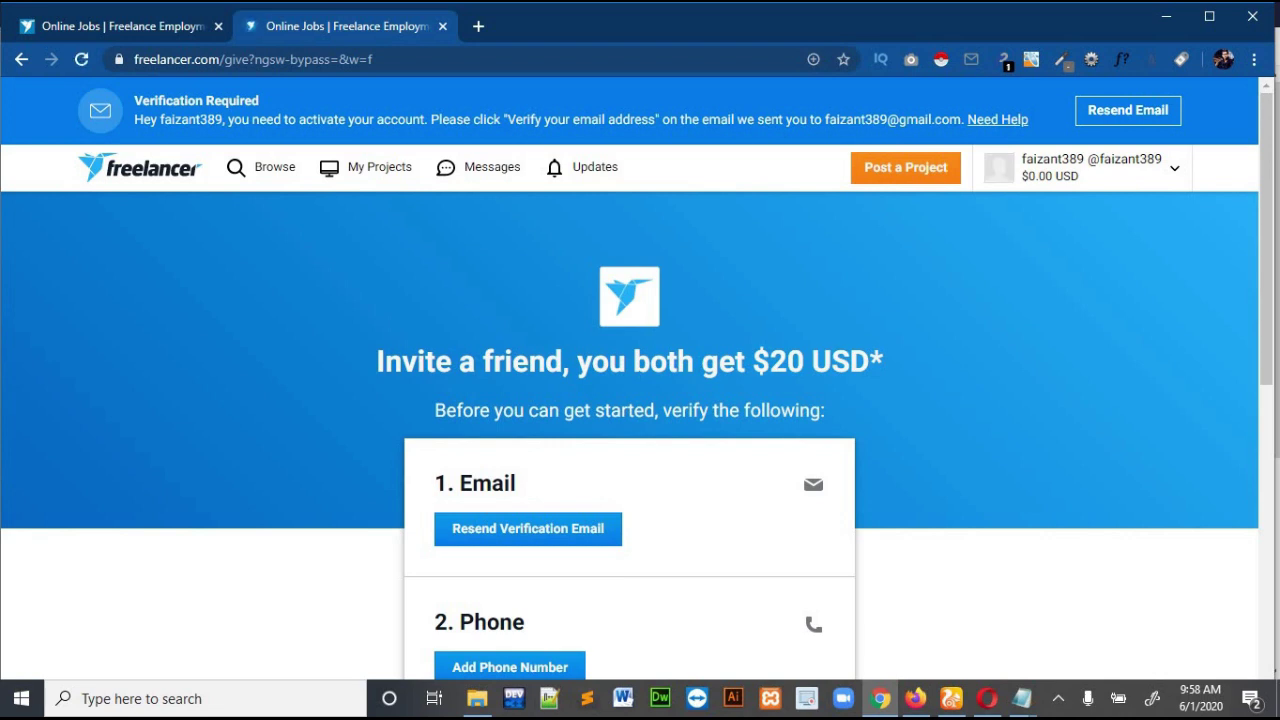
{"action": "scroll", "coordinate": [640, 400], "scroll_direction": "down", "scroll_amount": 2}
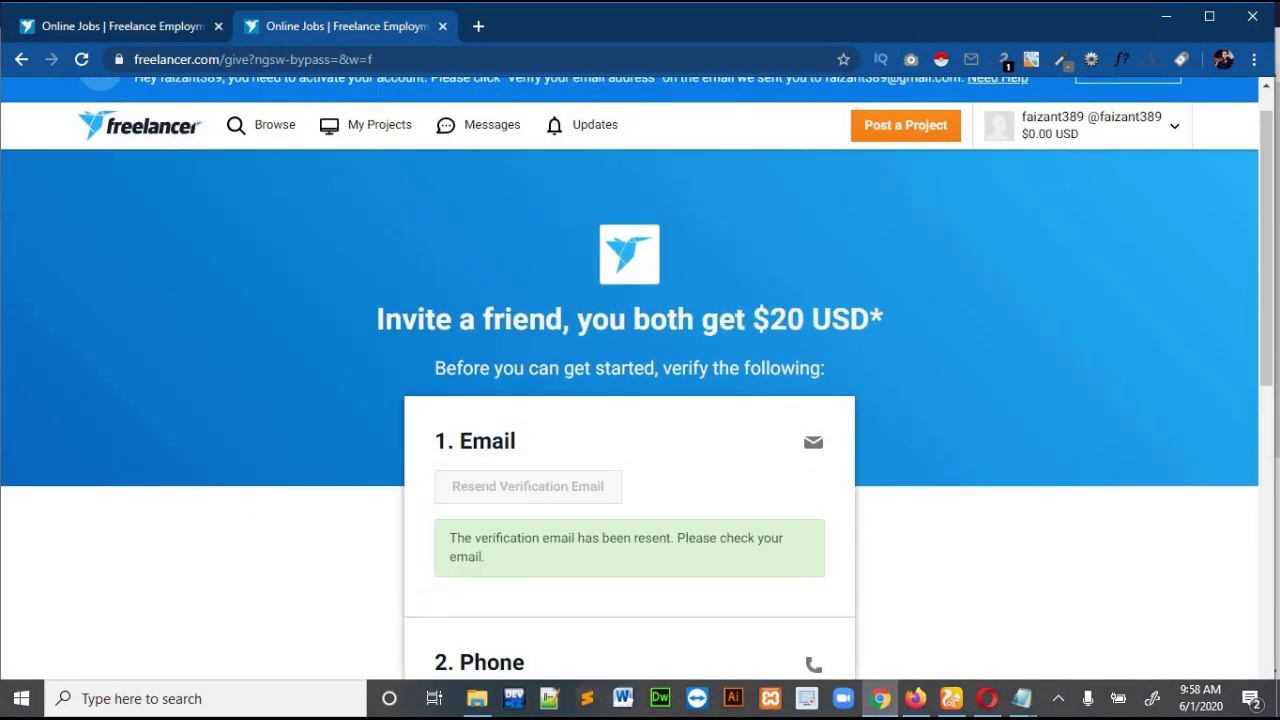
{"action": "scroll", "coordinate": [640, 400], "scroll_direction": "down", "scroll_amount": 1}
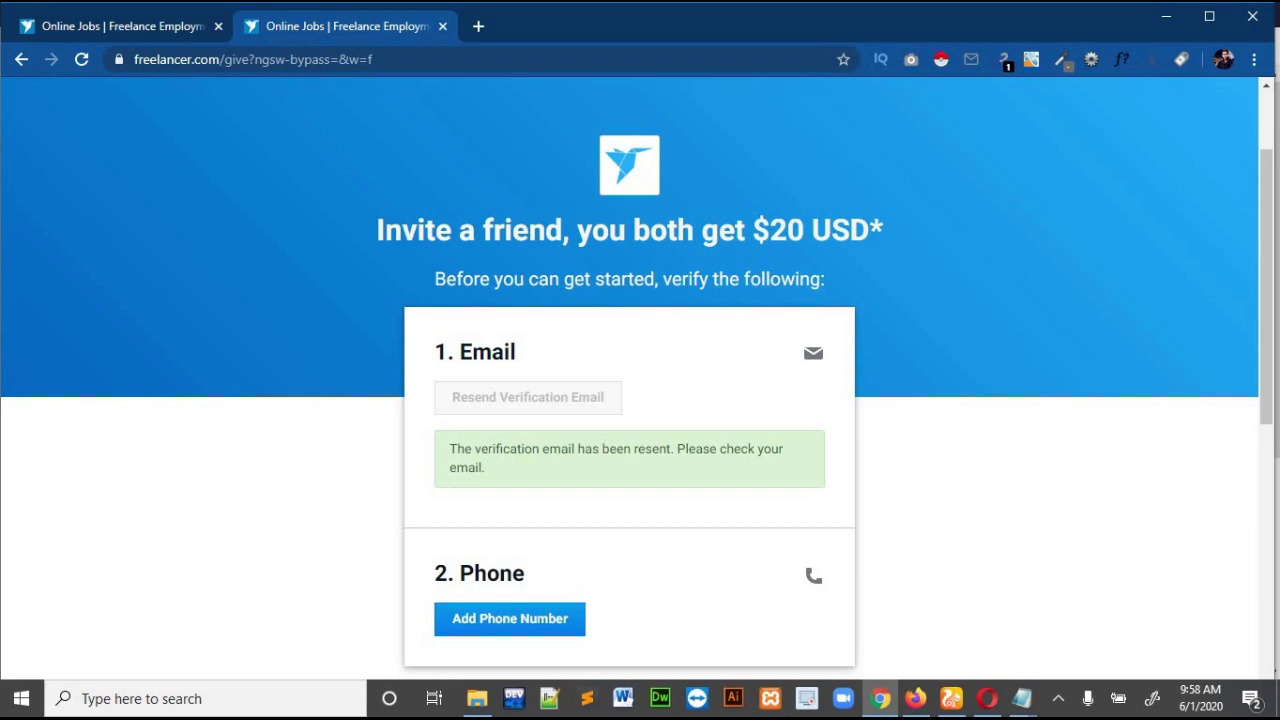
{"action": "scroll", "coordinate": [640, 380], "scroll_direction": "down", "scroll_amount": 1}
{"action": "left_click", "coordinate": [509, 545]}
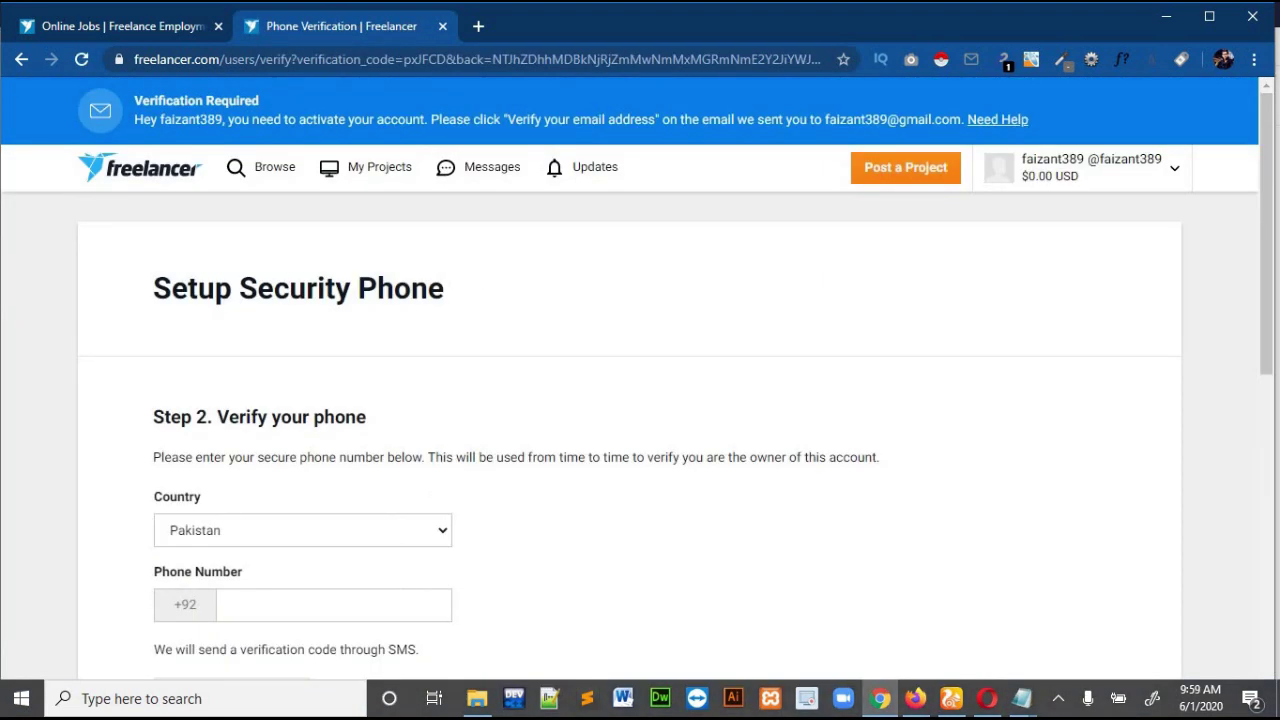
Enter the account's phone number for Pakistan and submit it.
{"action": "scroll", "coordinate": [640, 380], "scroll_direction": "down", "scroll_amount": 1}
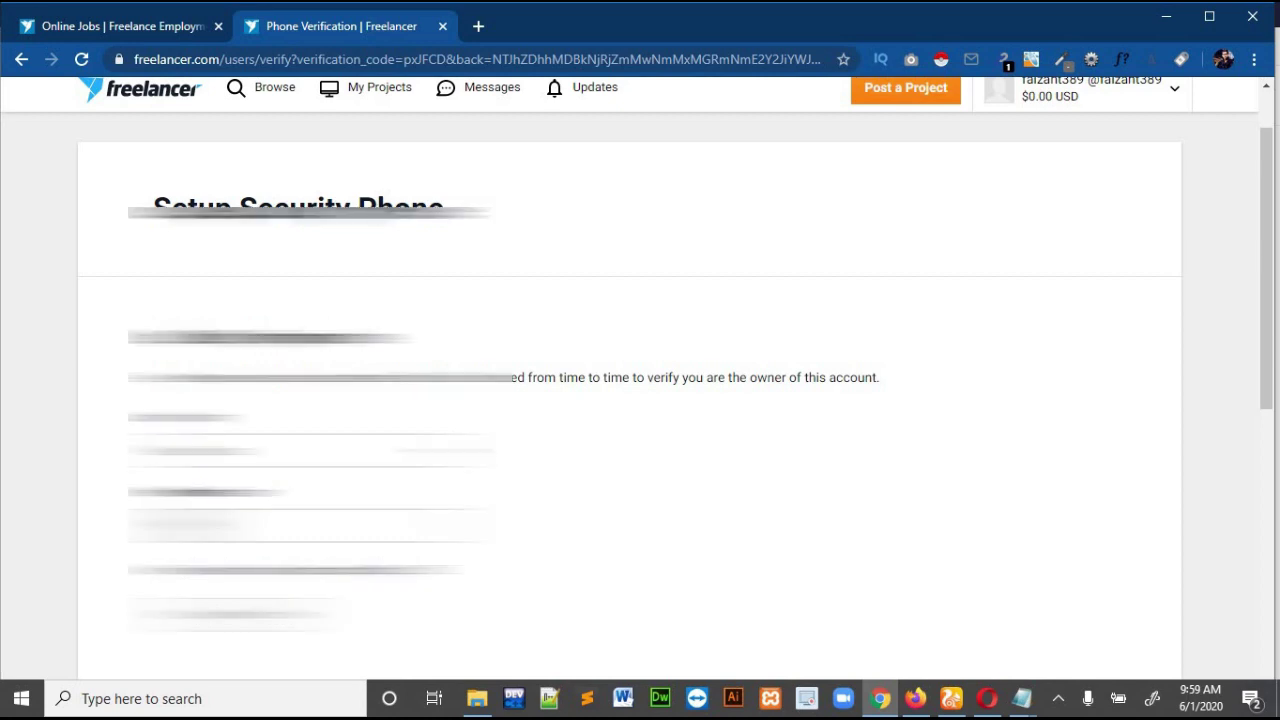
{"action": "left_click", "coordinate": [310, 525]}
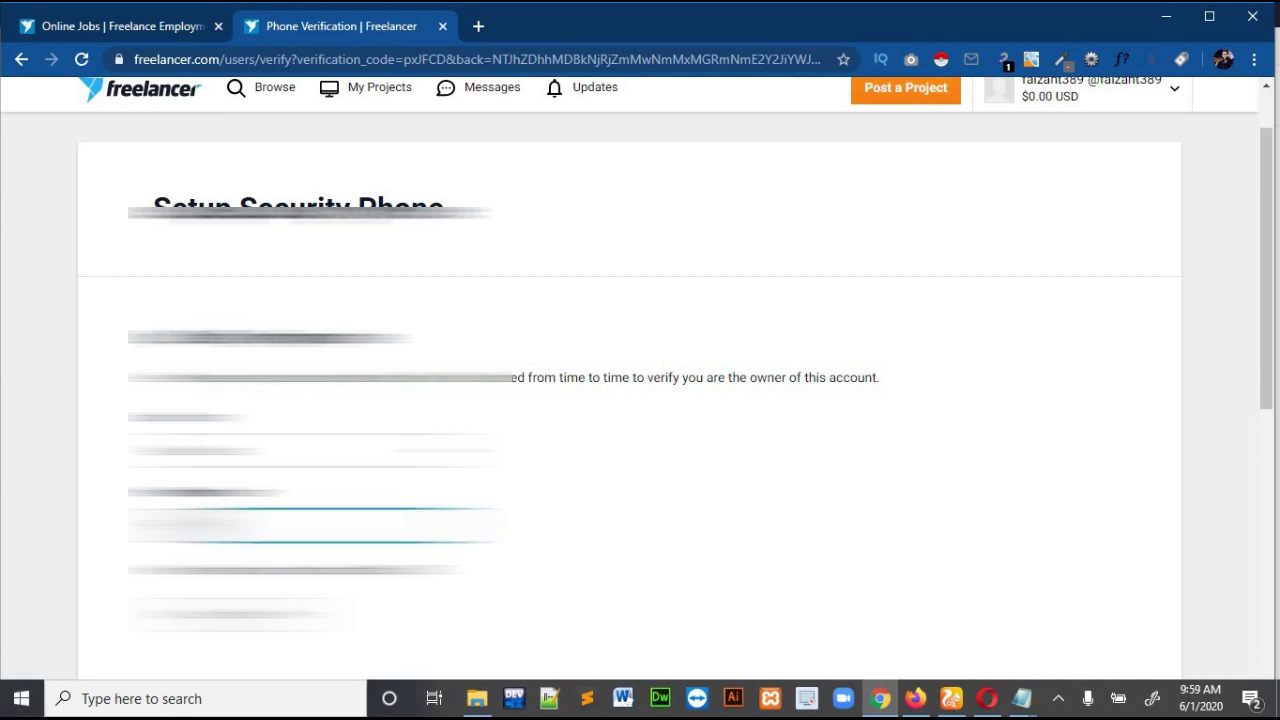
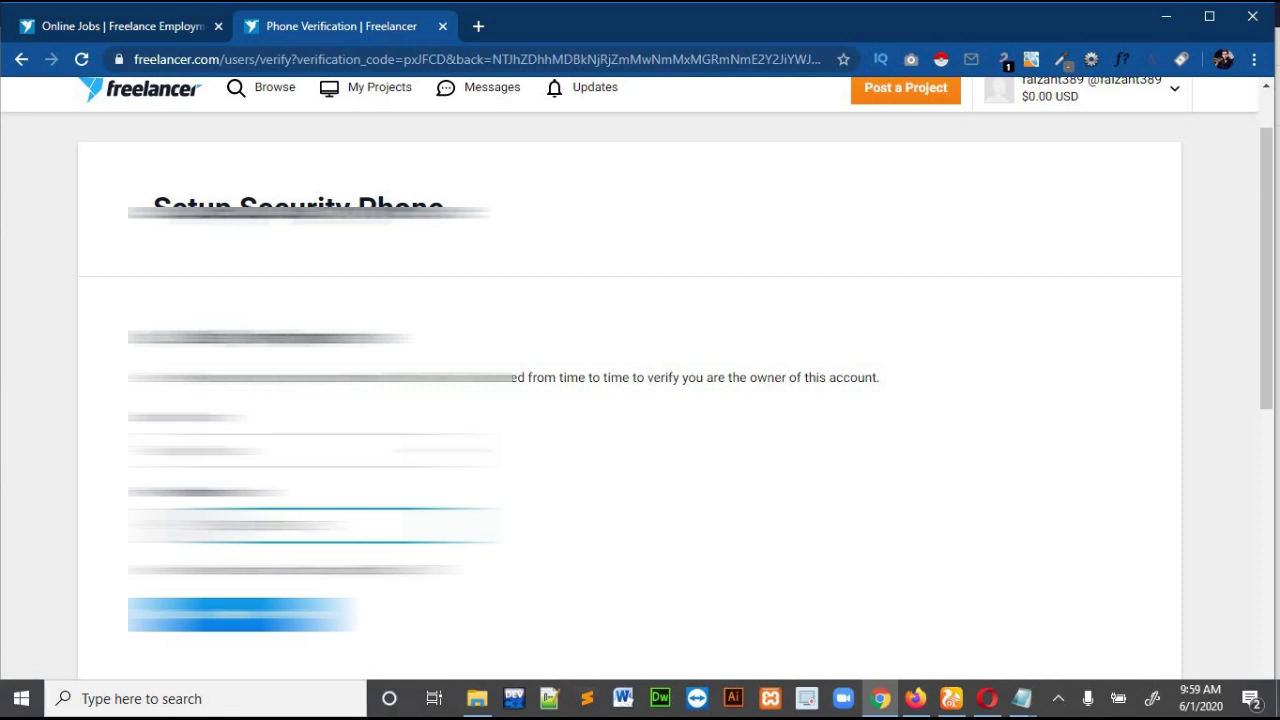
{"action": "scroll", "coordinate": [640, 400], "scroll_direction": "down", "scroll_amount": 1}
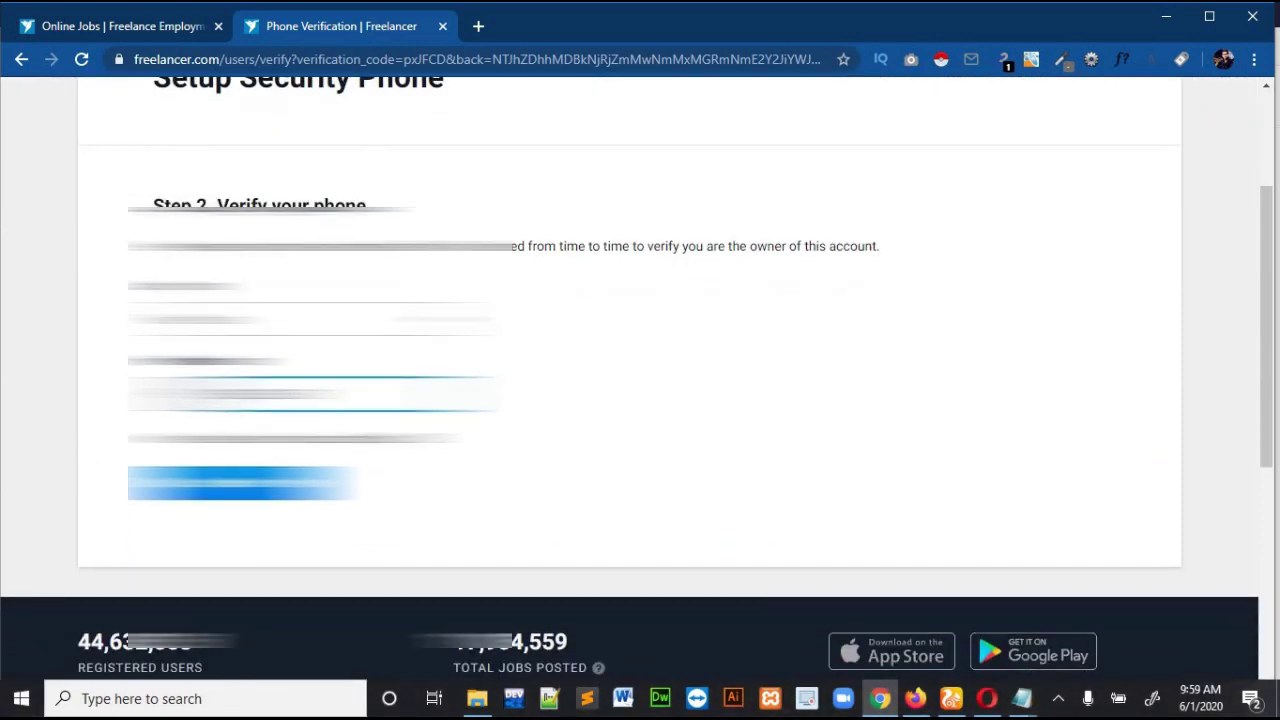
{"action": "key", "text": "Return"}
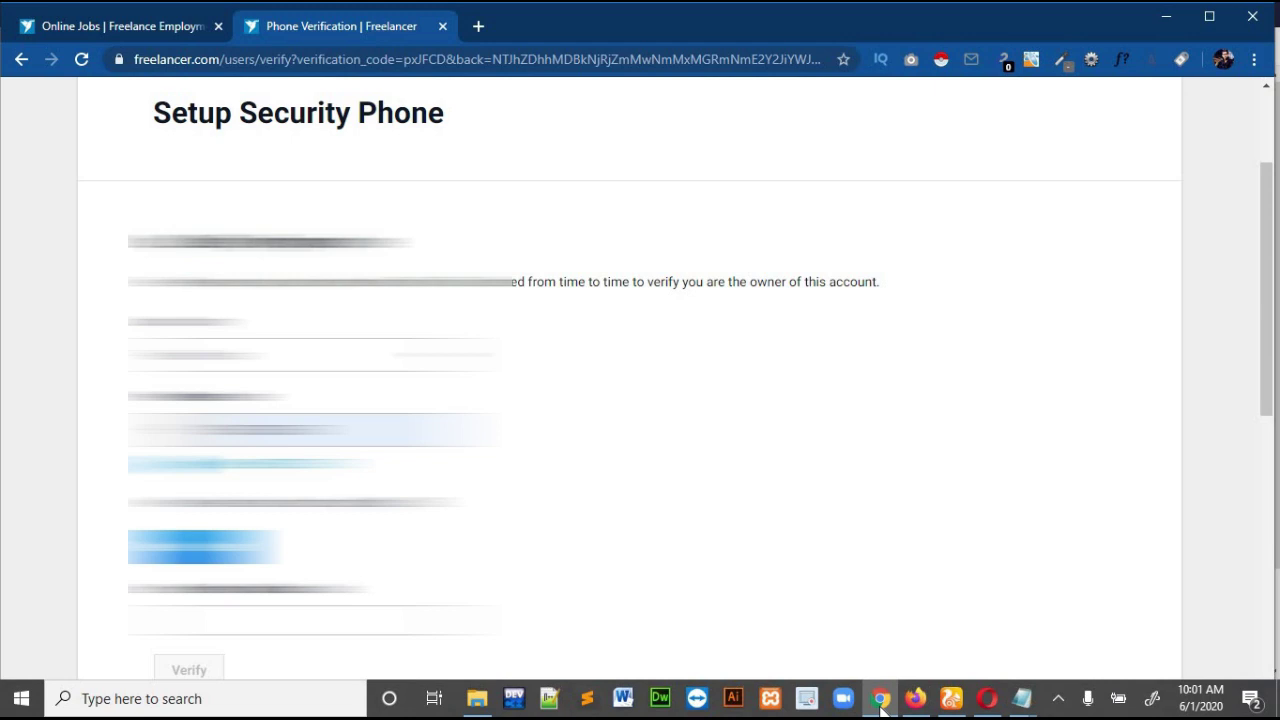
Paste the phone number into the verification field and continue to the referral page.
{"action": "scroll", "coordinate": [640, 380], "scroll_direction": "down", "scroll_amount": 1}
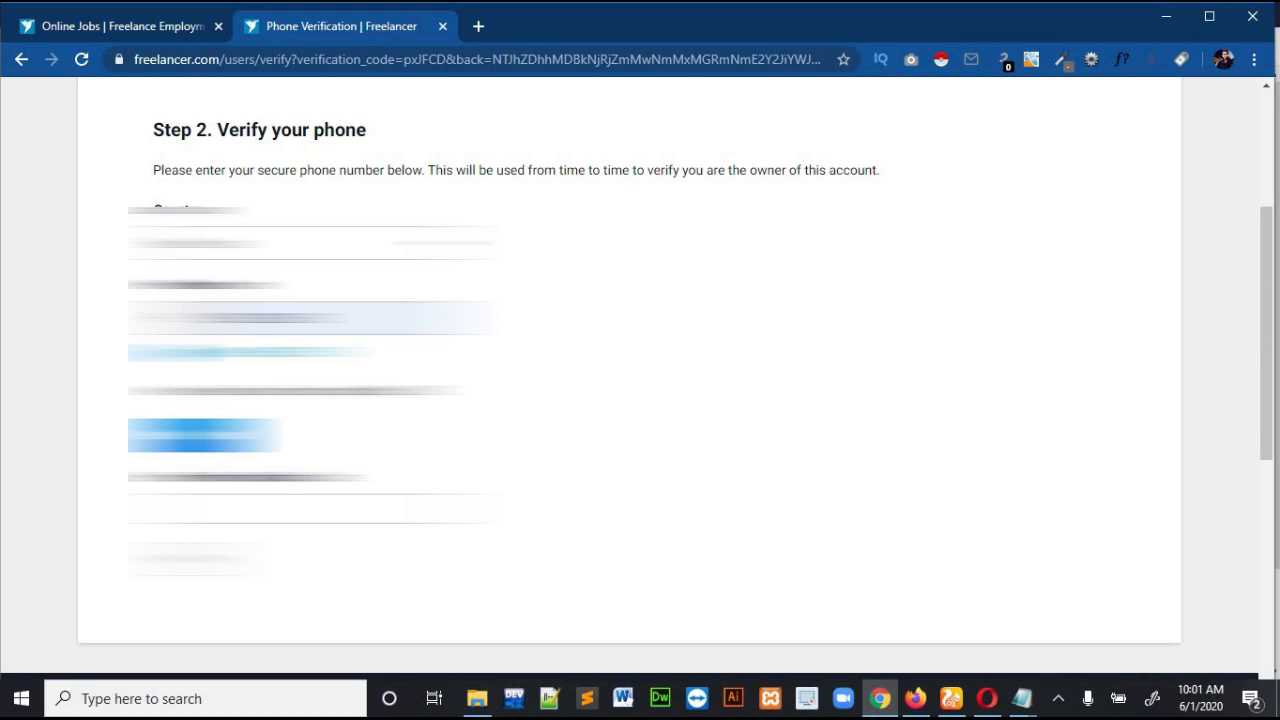
{"action": "left_click", "coordinate": [312, 508]}
{"action": "key", "text": "ctrl+v"}
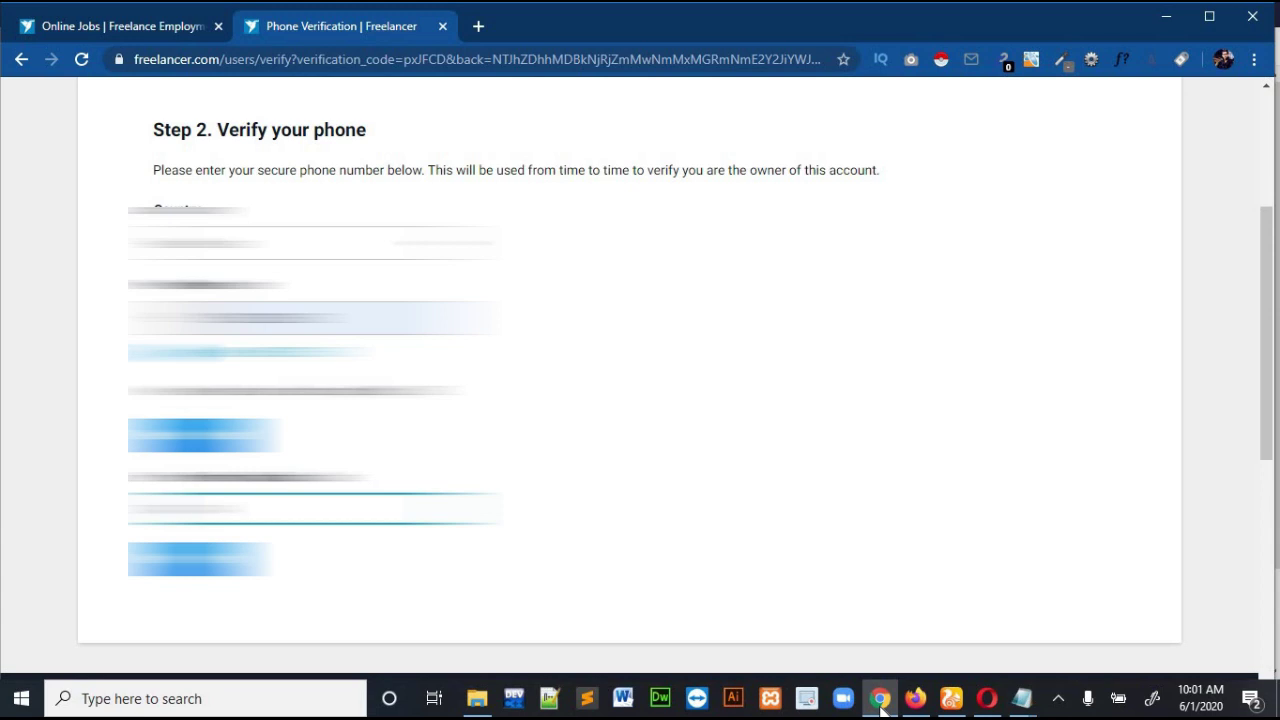
{"action": "scroll", "coordinate": [640, 365], "scroll_direction": "down", "scroll_amount": 1}
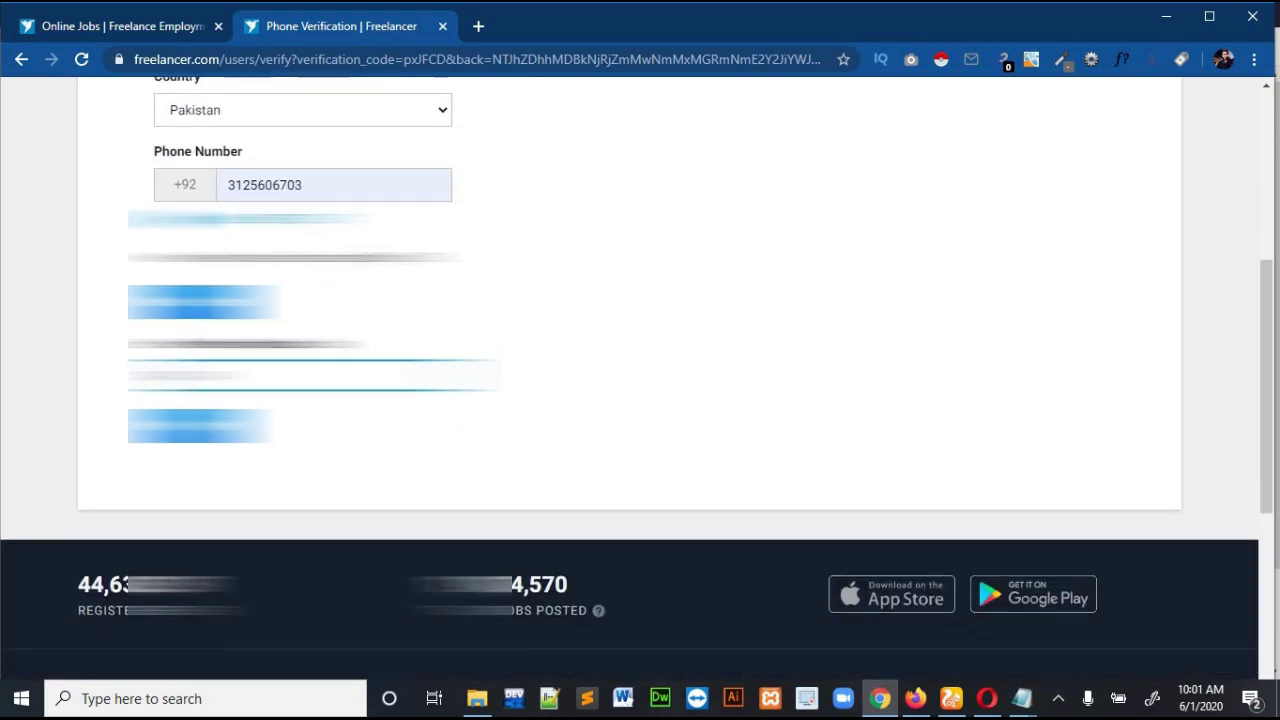
{"action": "scroll", "coordinate": [640, 360], "scroll_direction": "up", "scroll_amount": 5}
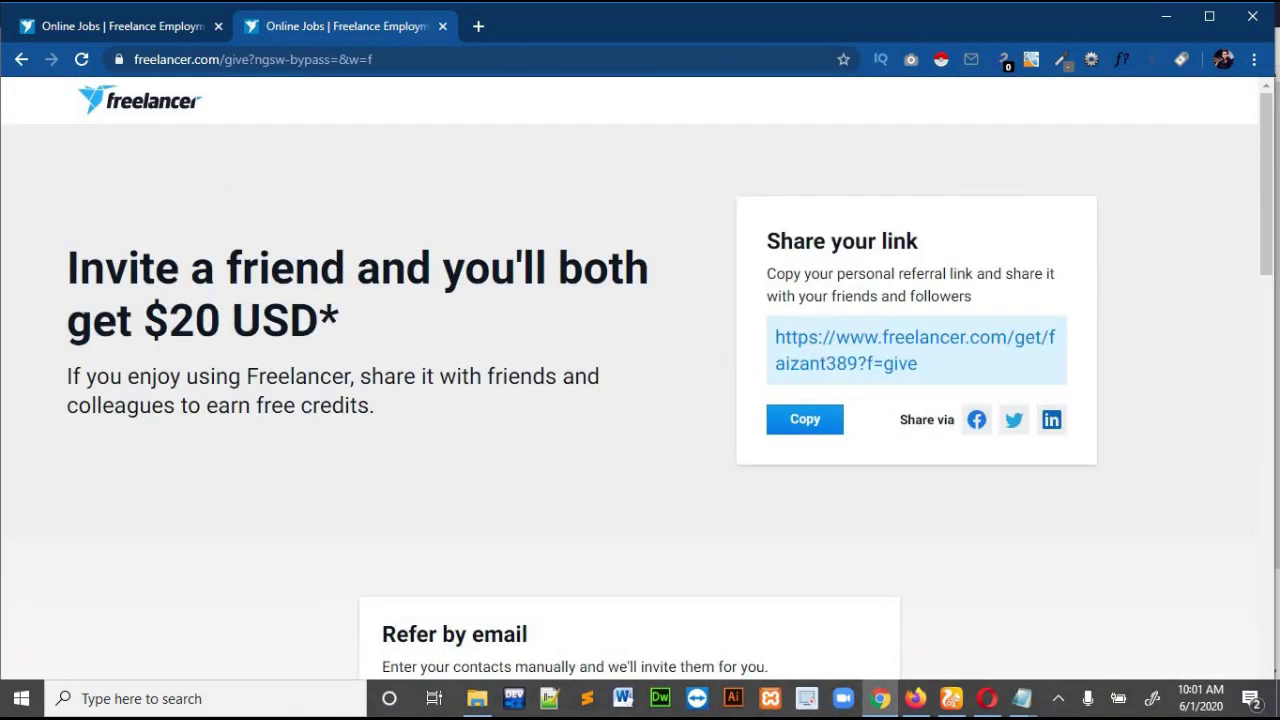
Scroll down the invite-a-friend page on the way to My Profile.
{"action": "scroll", "coordinate": [640, 380], "scroll_direction": "down", "scroll_amount": 3}
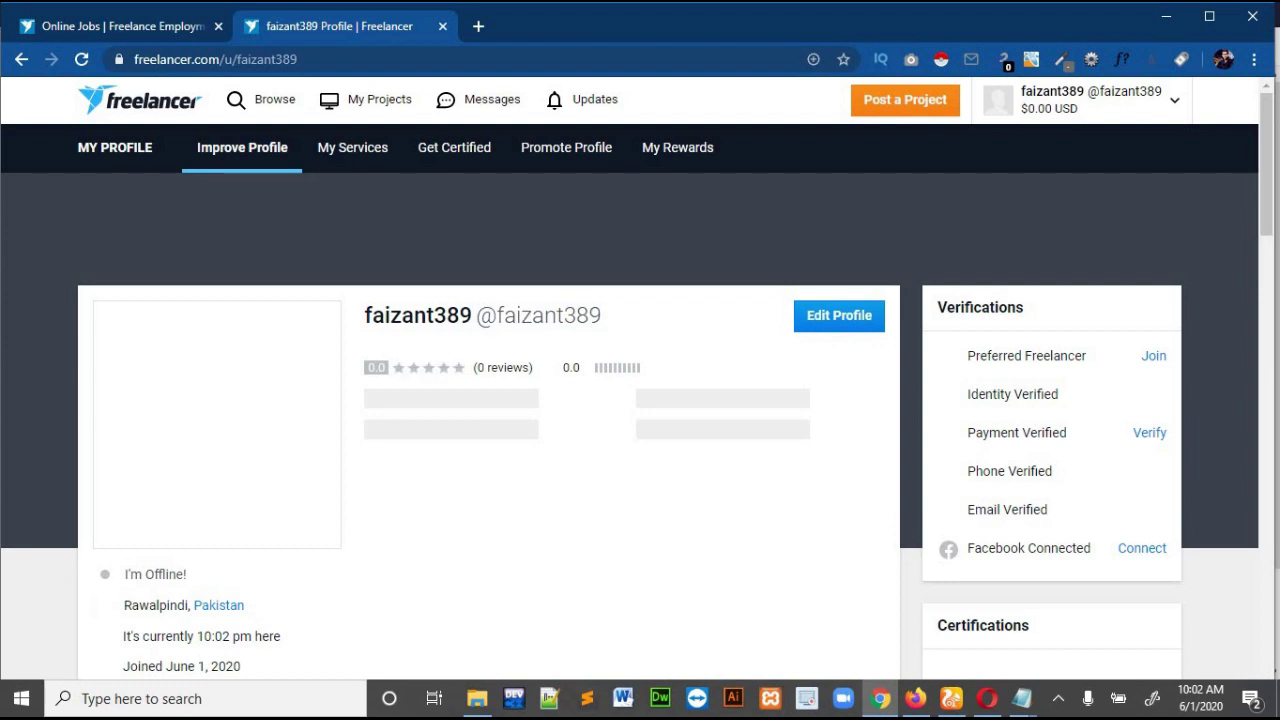
{"action": "scroll", "coordinate": [640, 378], "scroll_direction": "down", "scroll_amount": 1}
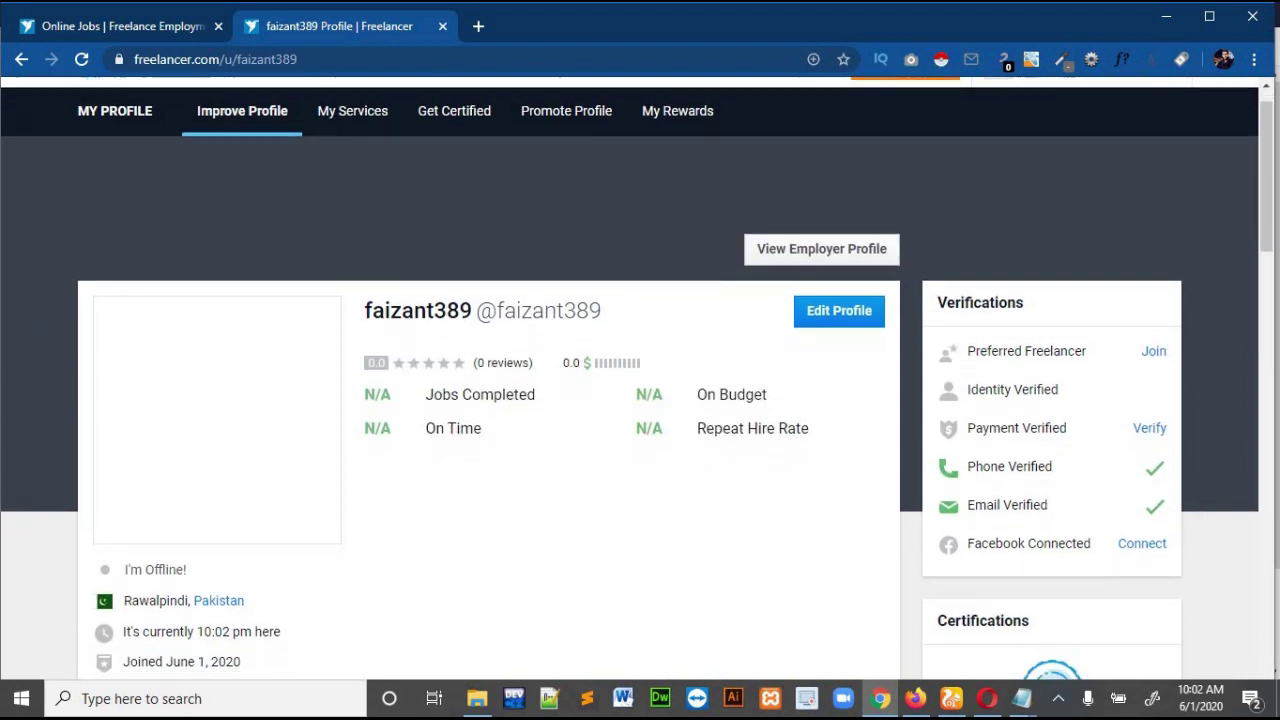
{"action": "scroll", "coordinate": [640, 400], "scroll_direction": "down", "scroll_amount": 6}
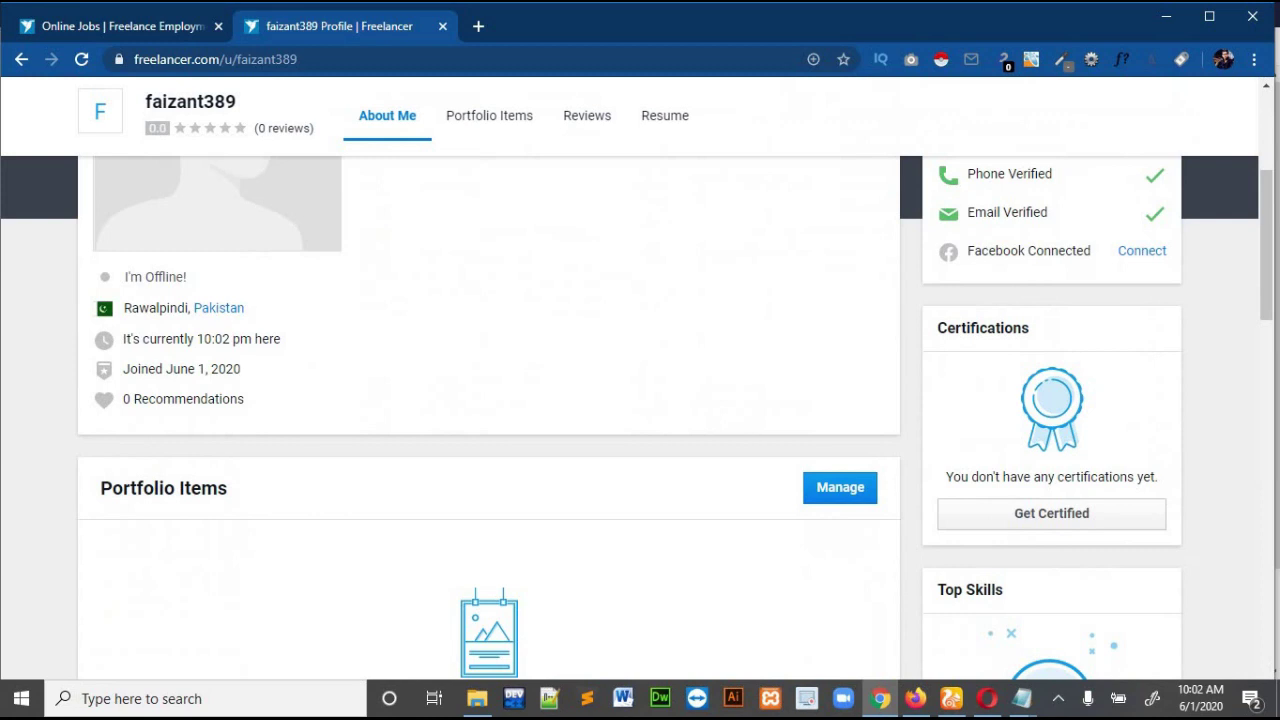
{"action": "scroll", "coordinate": [640, 400], "scroll_direction": "down", "scroll_amount": 3}
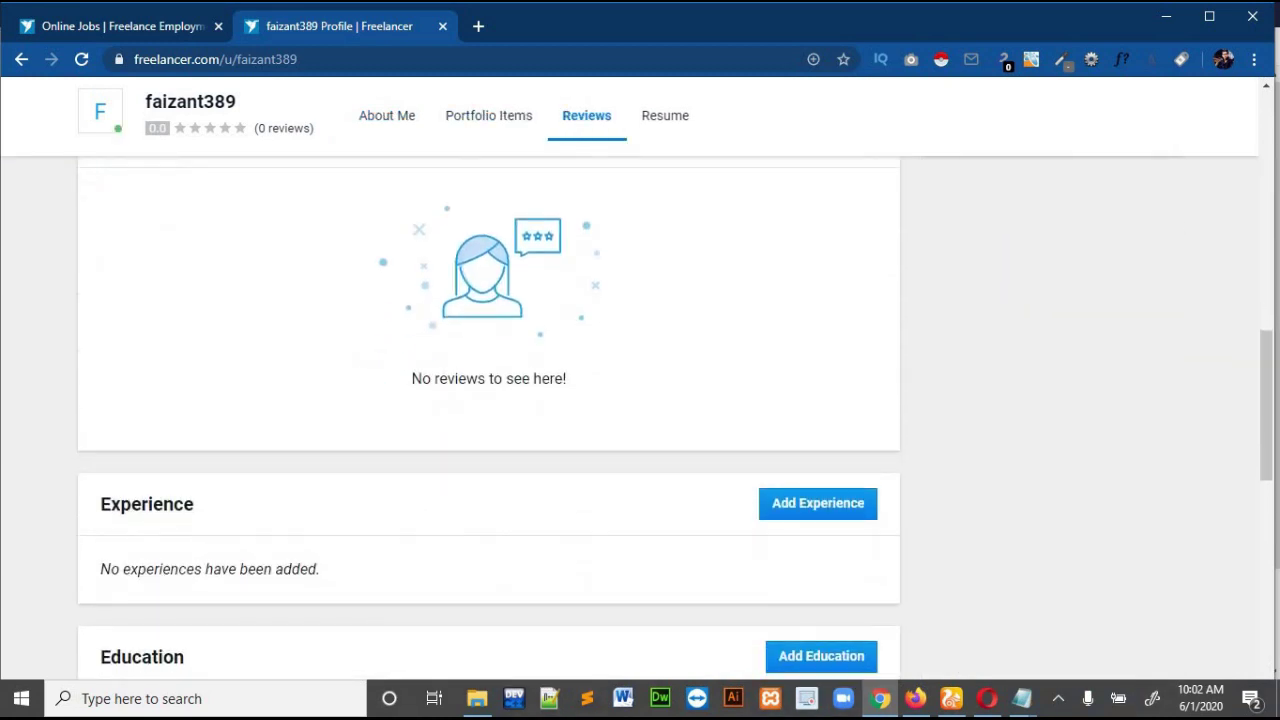
{"action": "scroll", "coordinate": [640, 400], "scroll_direction": "up", "scroll_amount": 10}
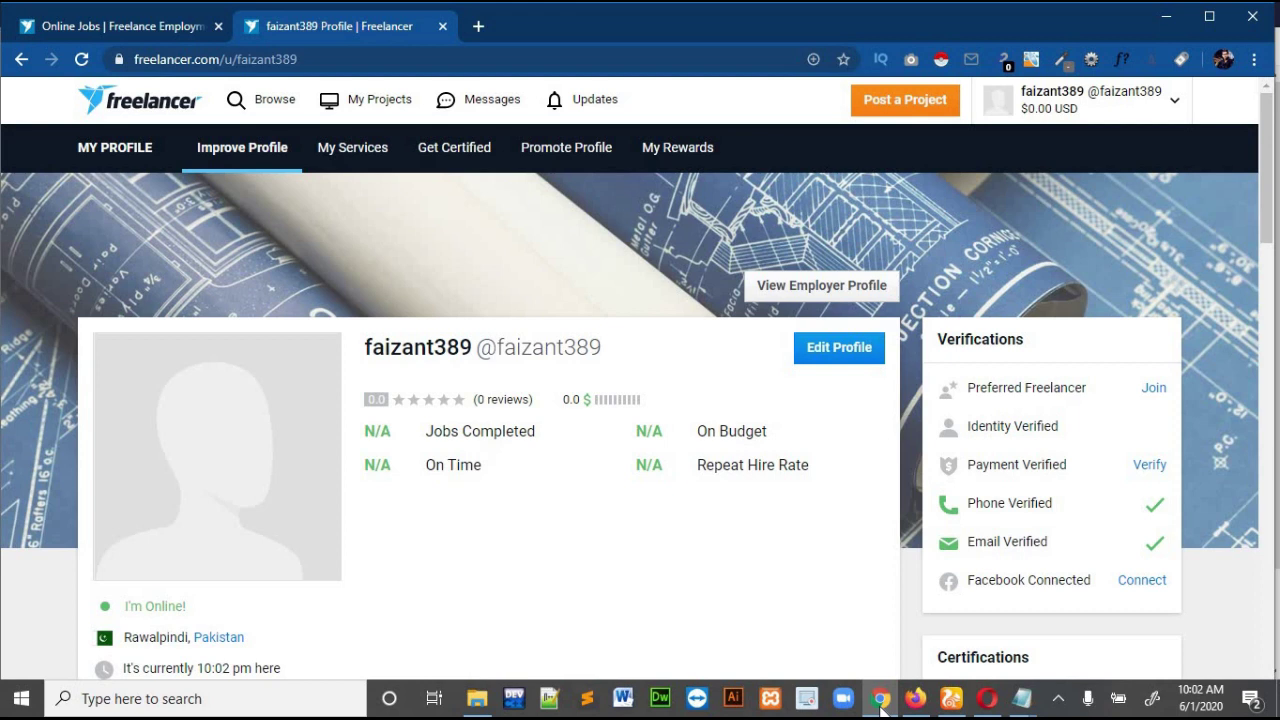
{"action": "scroll", "coordinate": [640, 400], "scroll_direction": "down", "scroll_amount": 3}
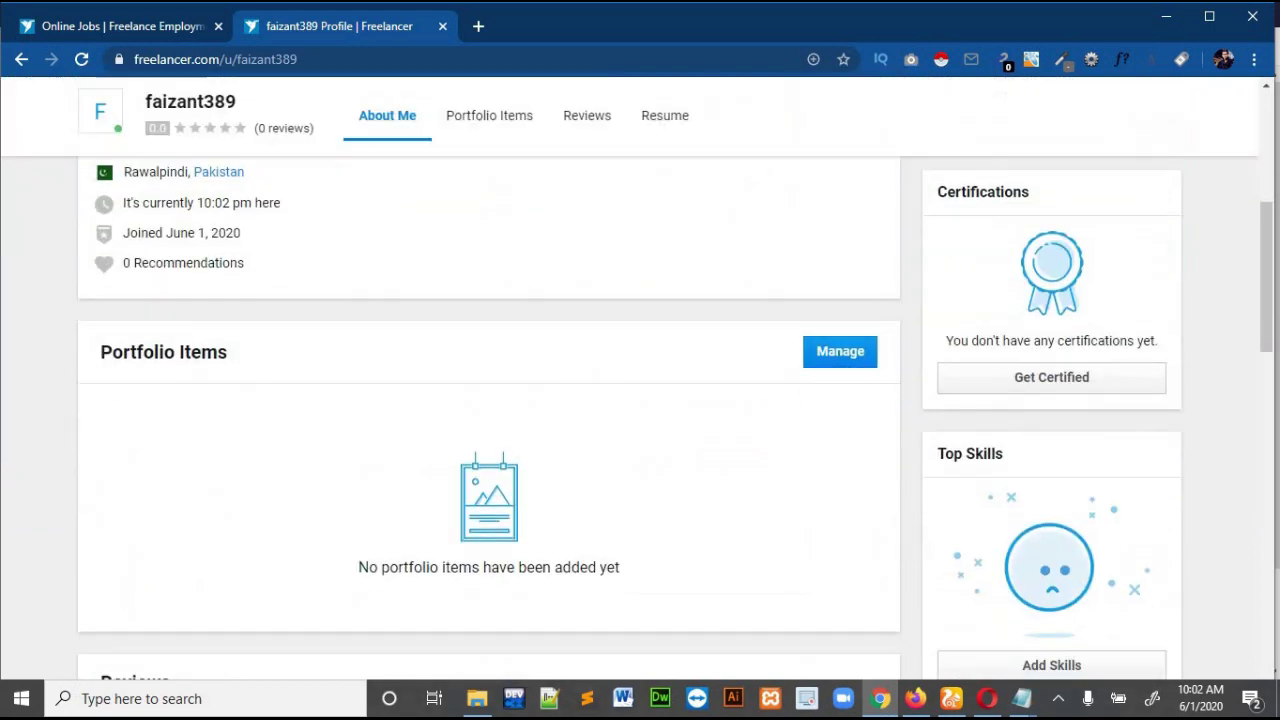
{"action": "scroll", "coordinate": [640, 400], "scroll_direction": "down", "scroll_amount": 5}
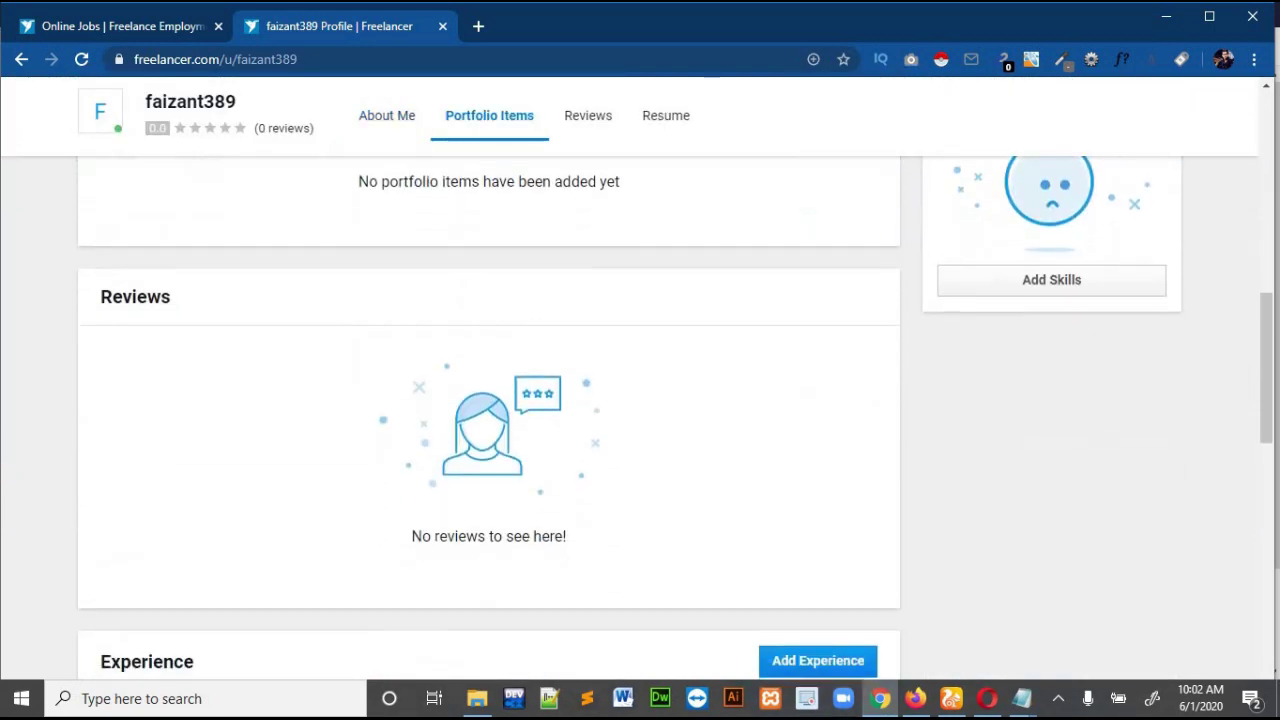
{"action": "scroll", "coordinate": [640, 400], "scroll_direction": "down", "scroll_amount": 4}
{"action": "scroll", "coordinate": [640, 400], "scroll_direction": "up", "scroll_amount": 12}
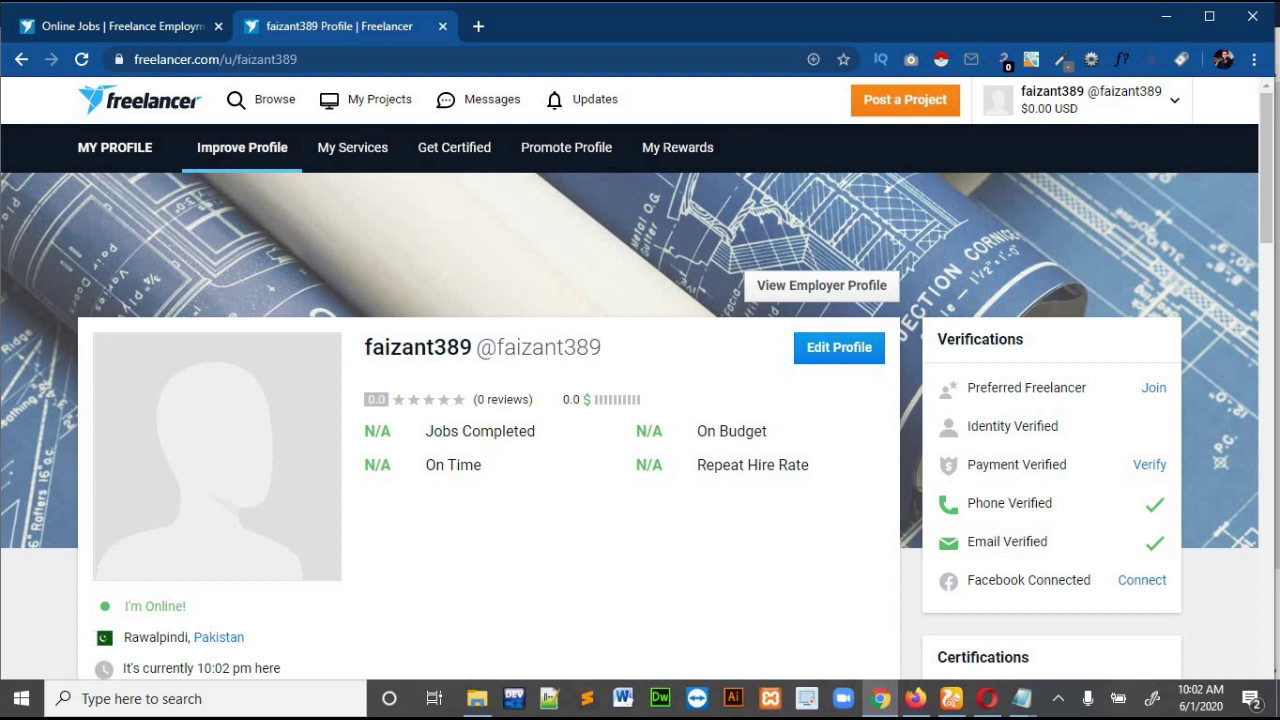
In Edit Profile, enter the professional headline 'our mission is to serve you'.
{"action": "left_click", "coordinate": [839, 347]}
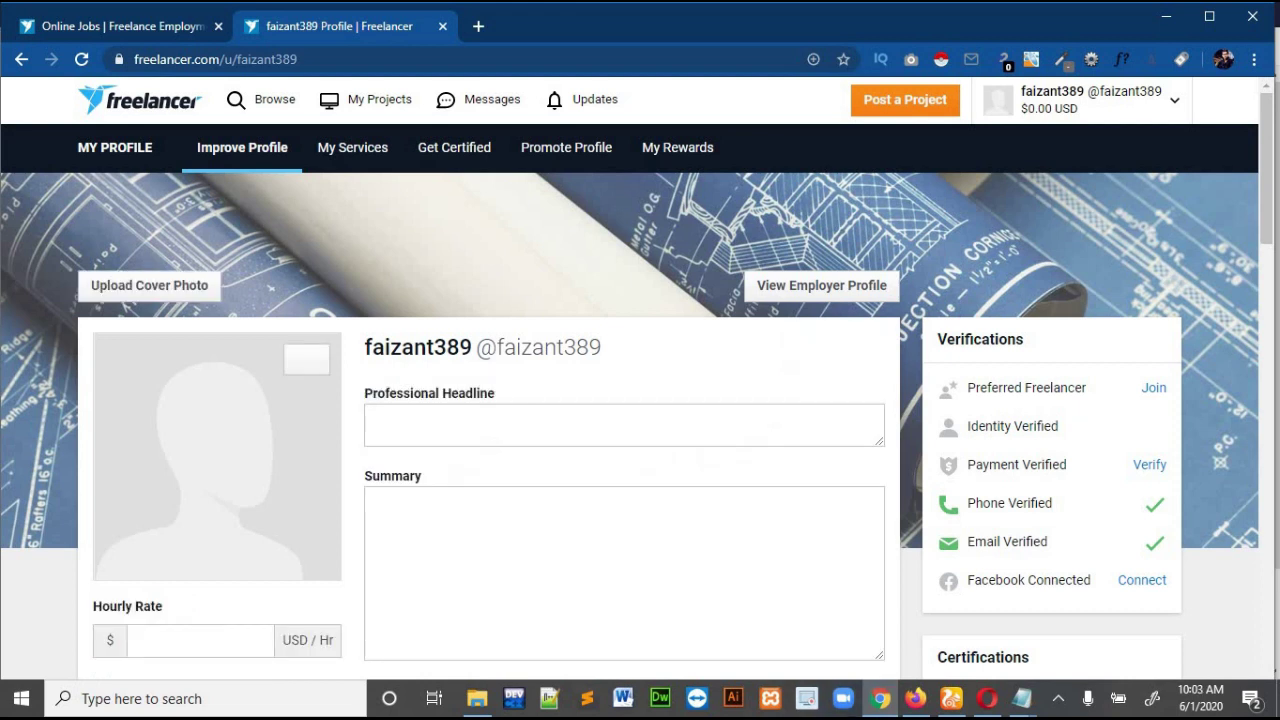
{"action": "scroll", "coordinate": [640, 400], "scroll_direction": "down", "scroll_amount": 1}
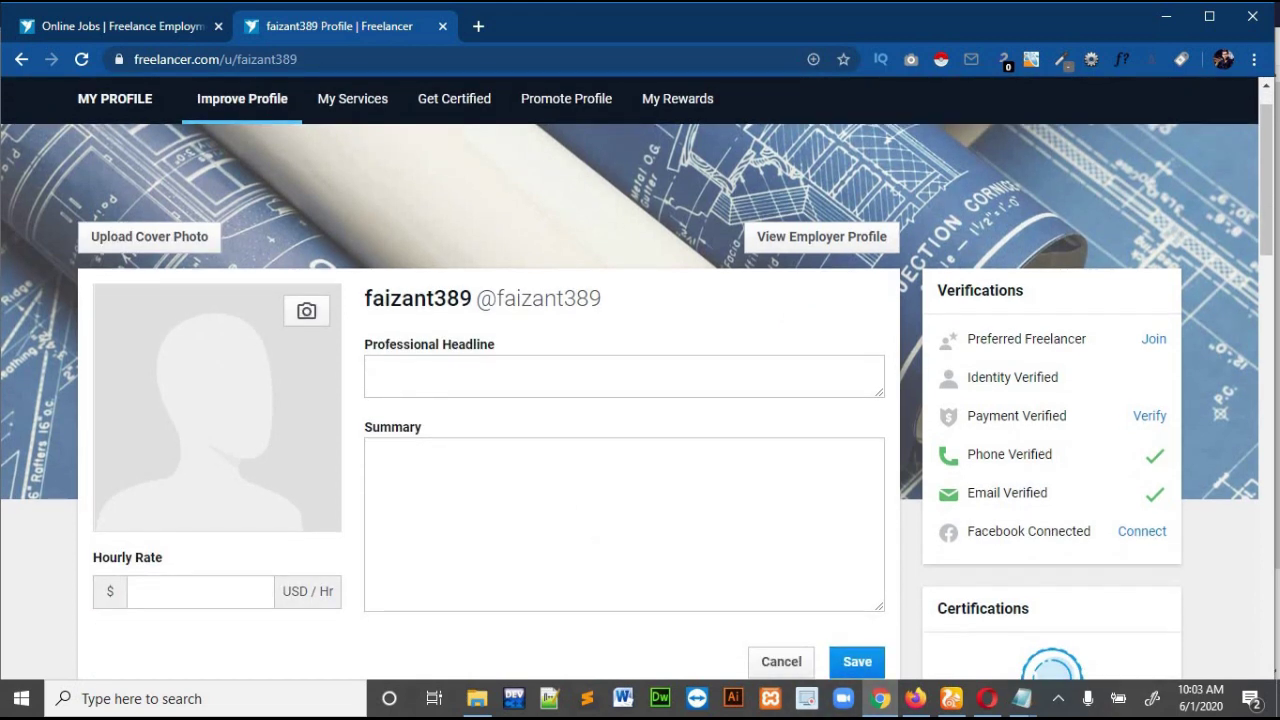
{"action": "left_click", "coordinate": [371, 376]}
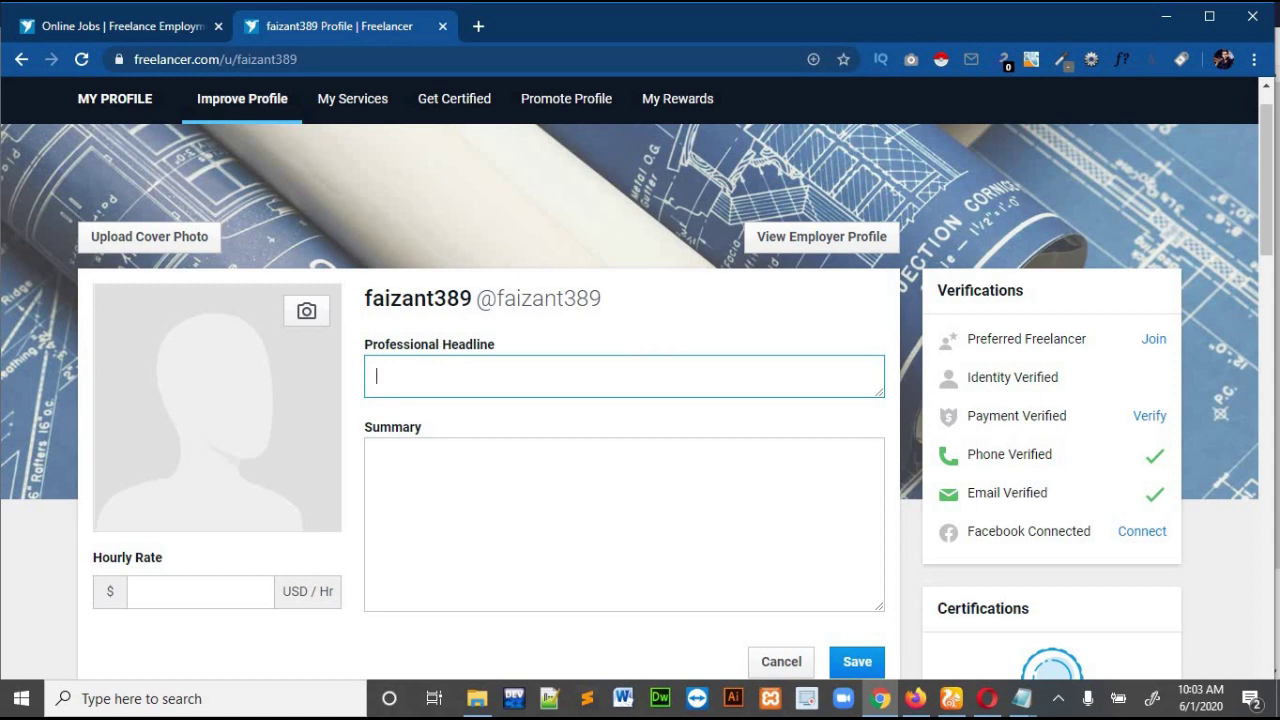
{"action": "type", "text": "our"}
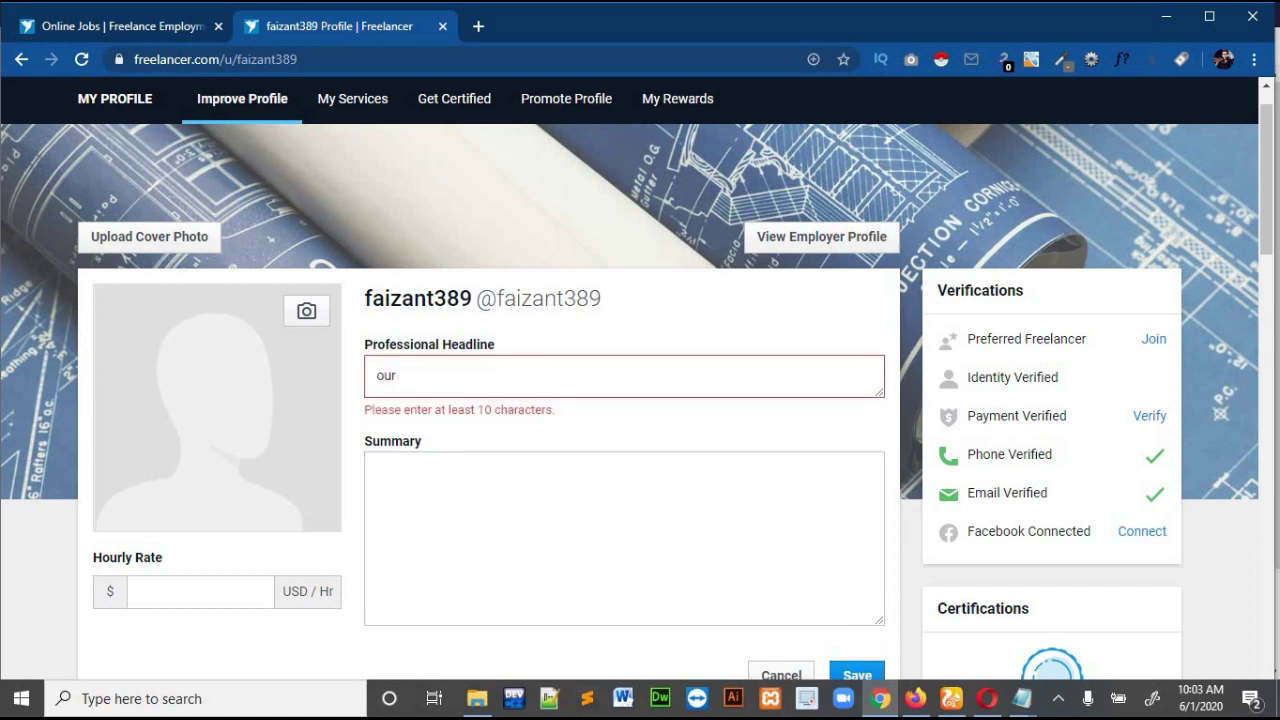
{"action": "key", "text": "BackSpace"}
{"action": "key", "text": "BackSpace"}
{"action": "key", "text": "BackSpace"}
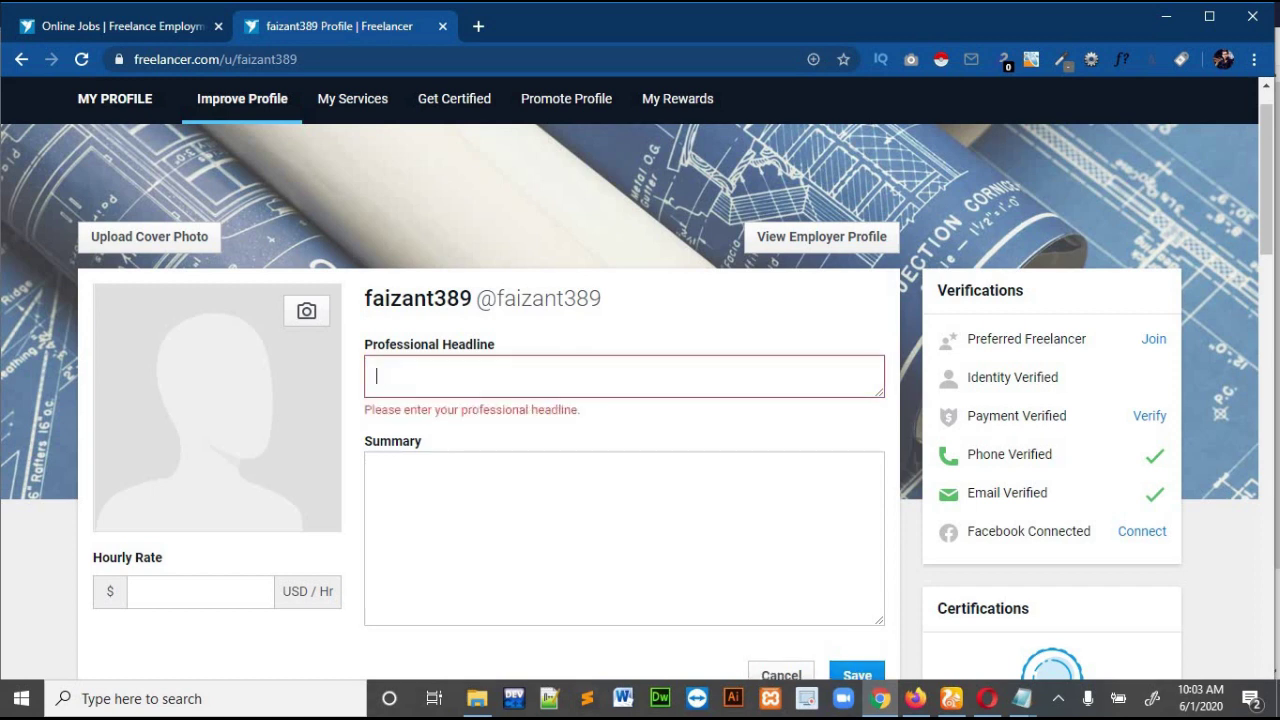
{"action": "type", "text": "our missio"}
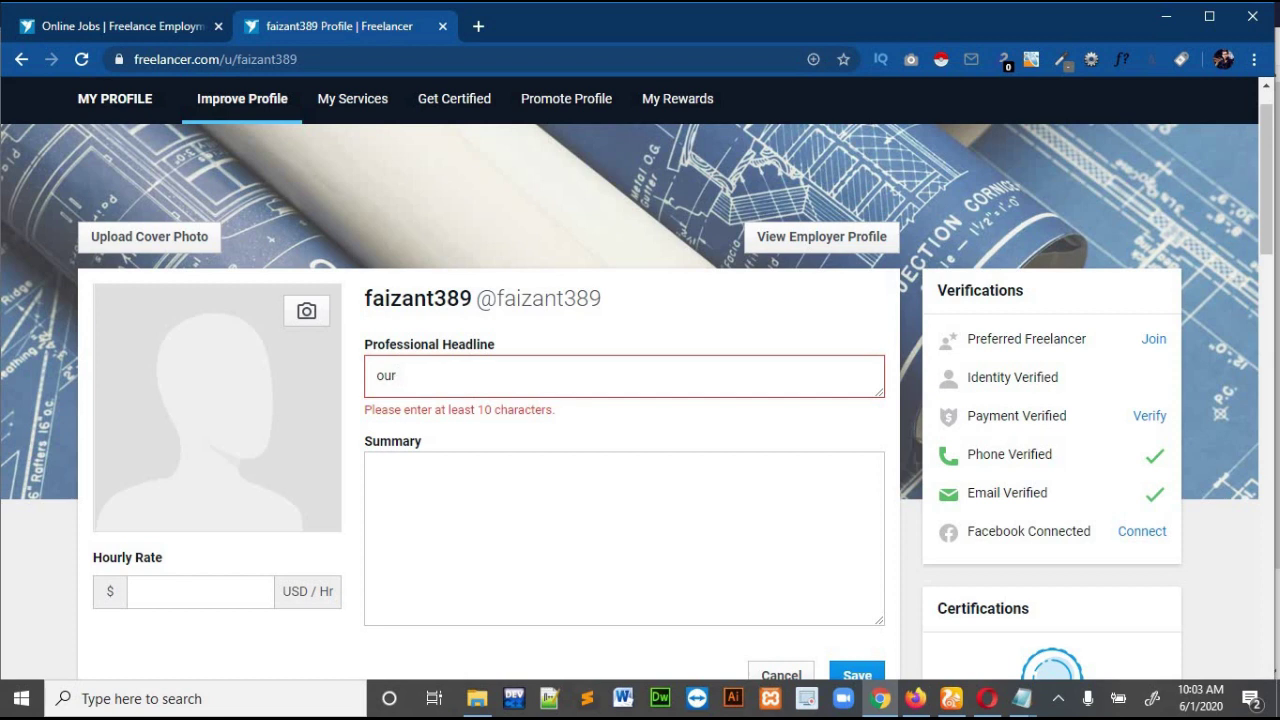
{"action": "type", "text": "n ia"}
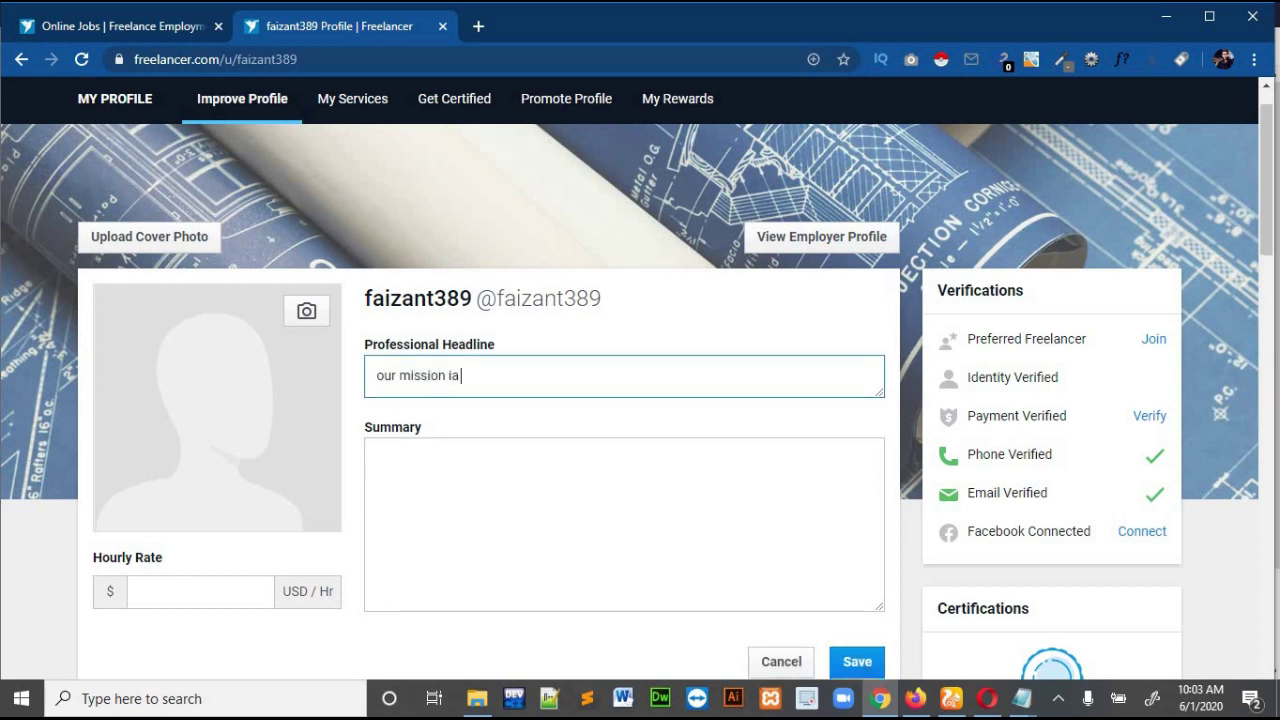
{"action": "key", "text": "BackSpace"}
{"action": "type", "text": "s to serve you"}
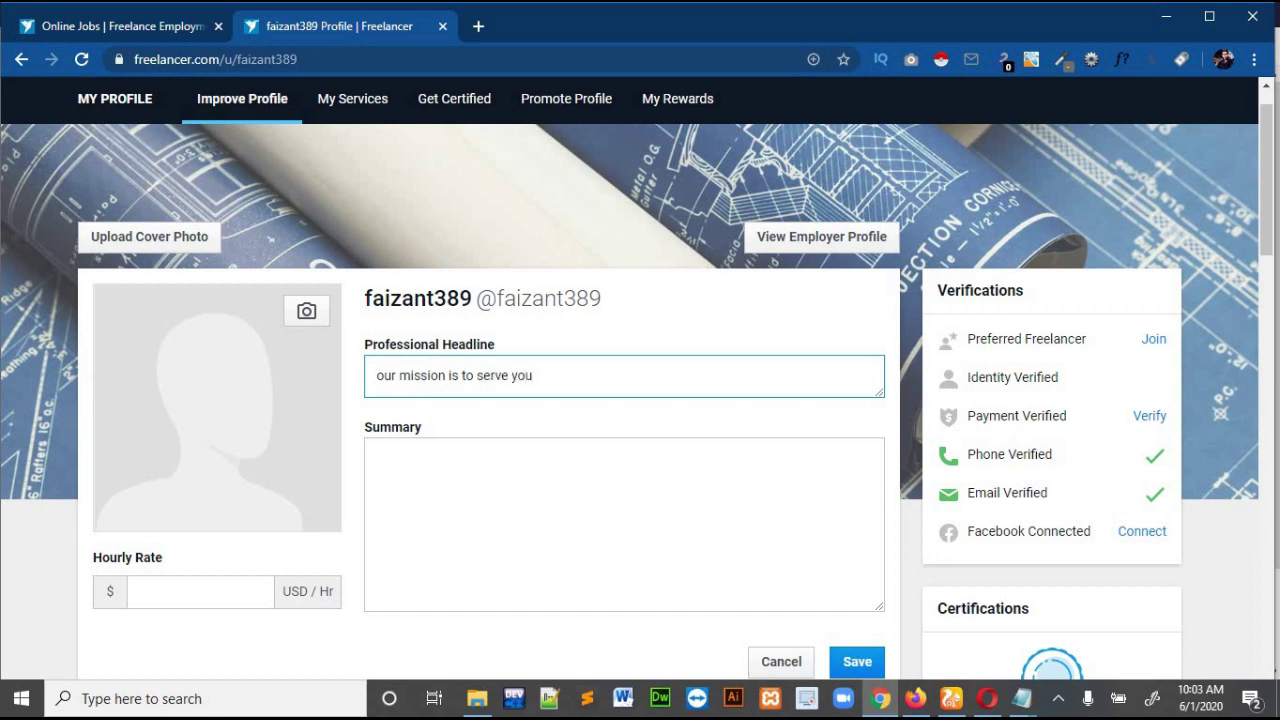
{"action": "left_click", "coordinate": [637, 526]}
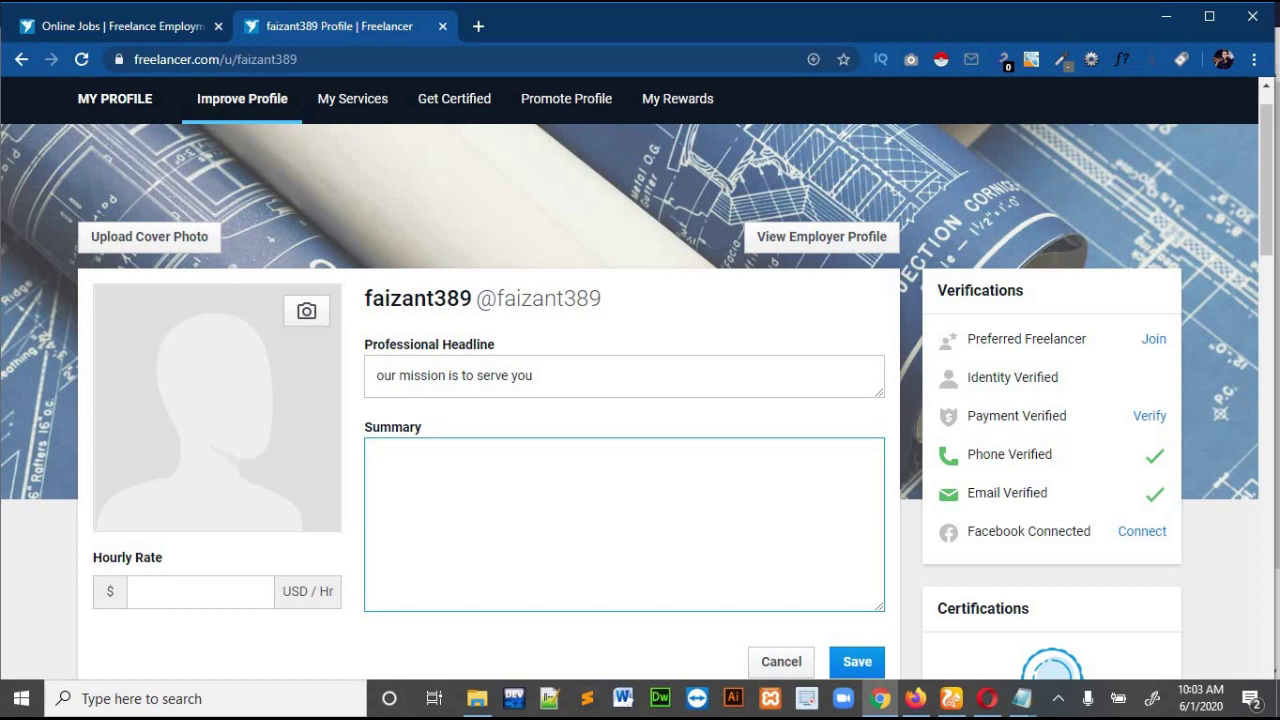
{"action": "scroll", "coordinate": [417, 508], "scroll_direction": "down", "scroll_amount": 1}
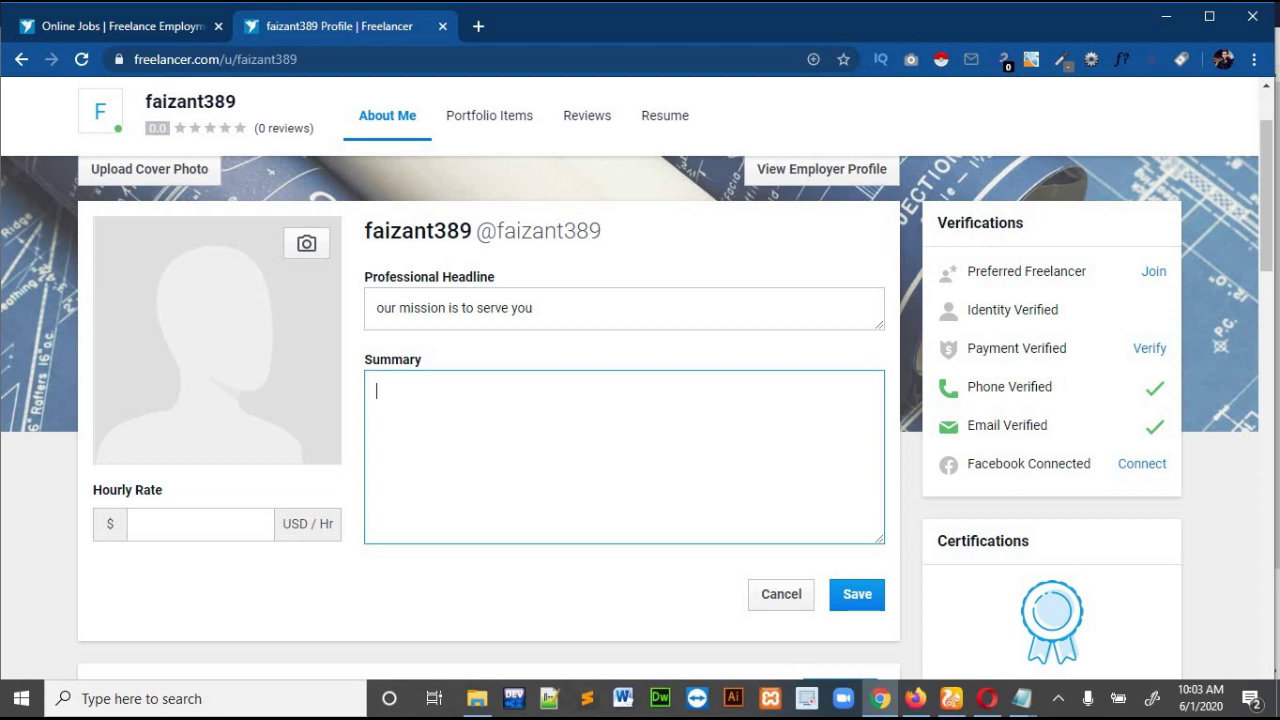
Set the hourly rate to 10, paste the web developer and content writer summary, and save.
{"action": "left_click", "coordinate": [137, 524]}
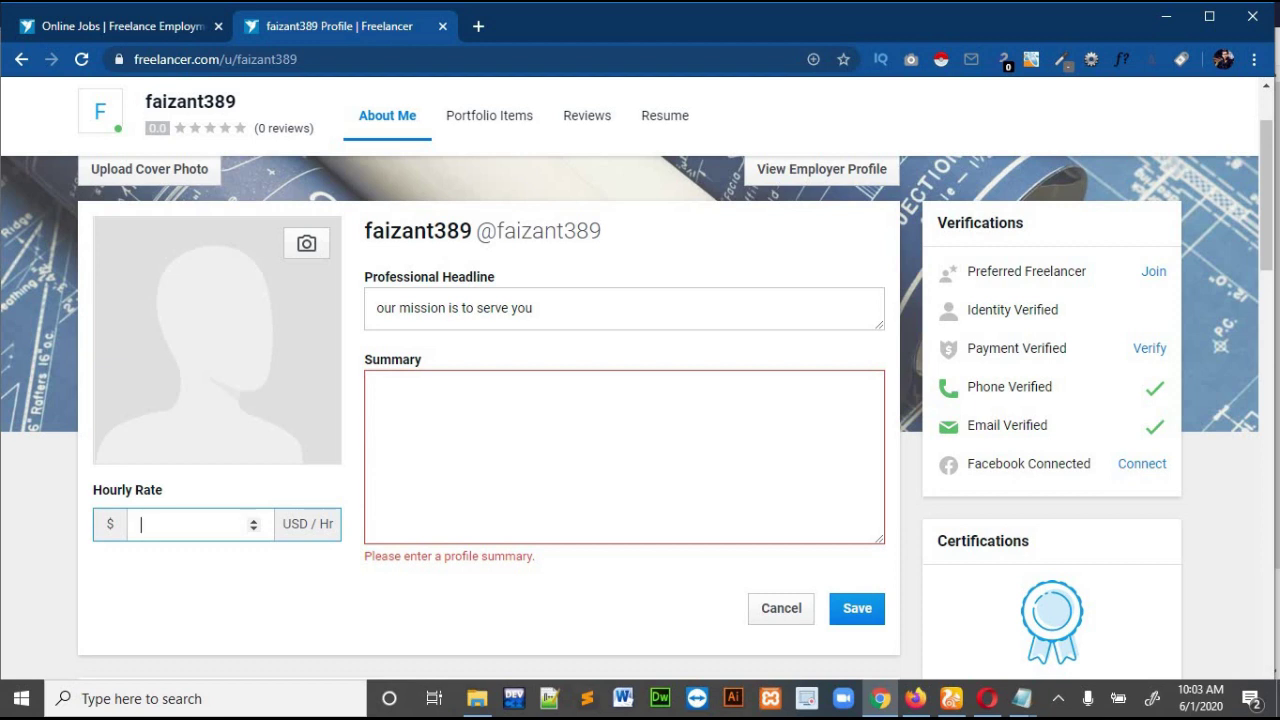
{"action": "type", "text": "10"}
{"action": "left_click", "coordinate": [376, 391]}
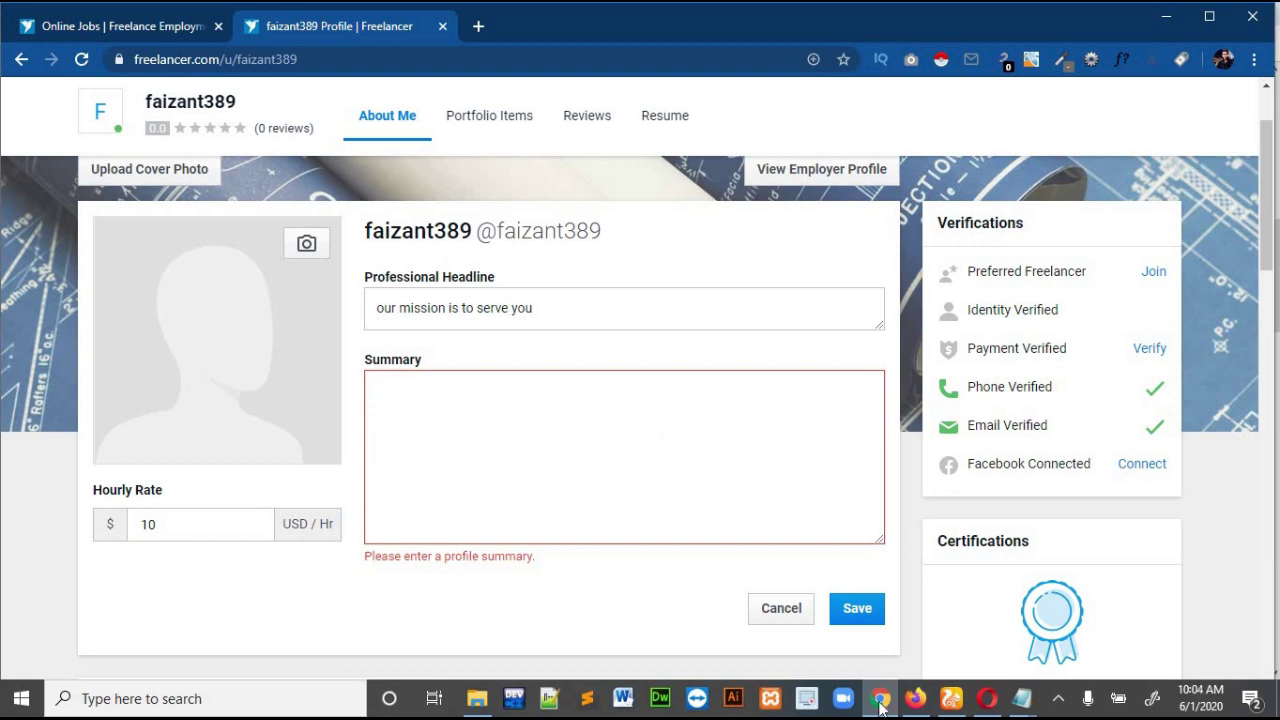
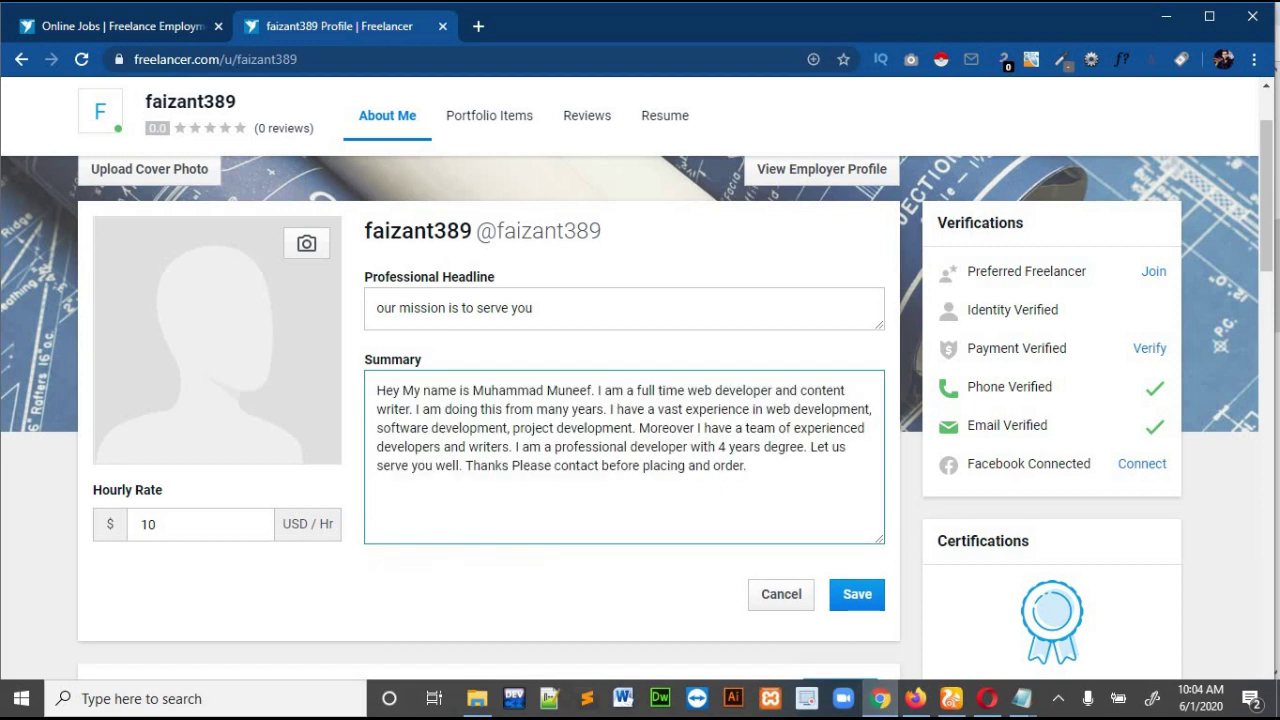
{"action": "left_click", "coordinate": [857, 594]}
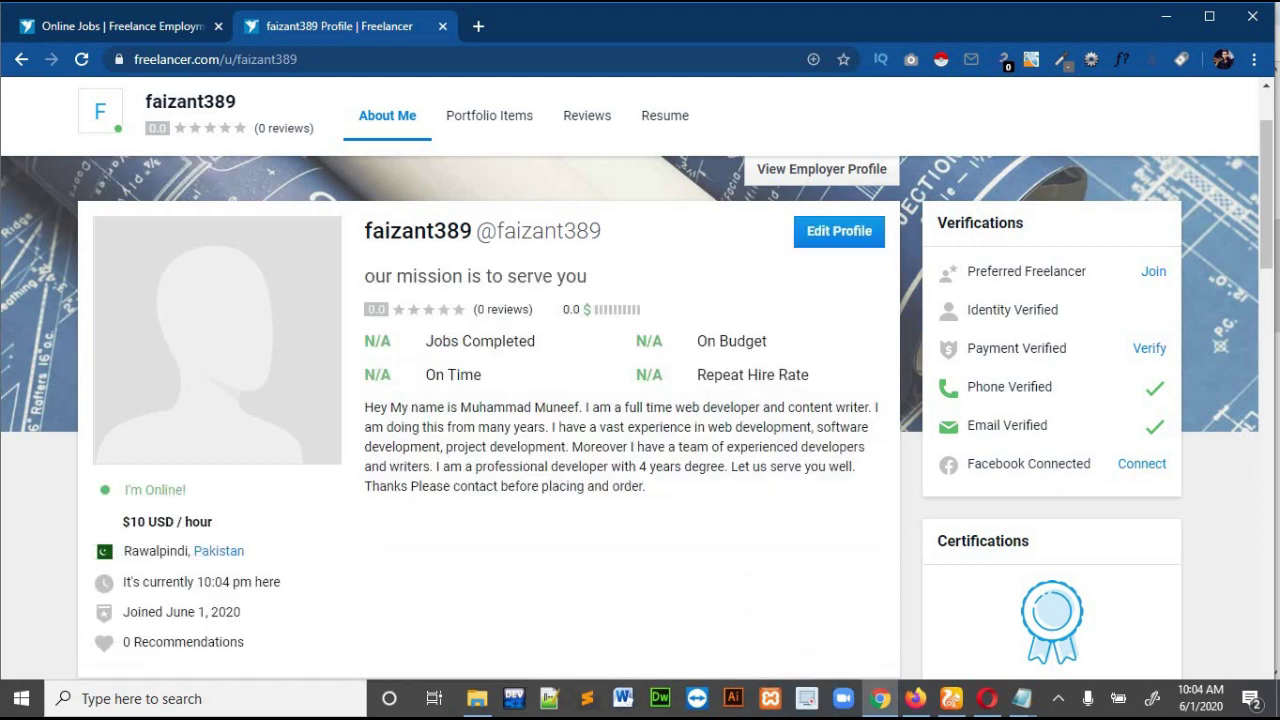
Scroll through the profile's empty sections to find the Top Skills card.
{"action": "scroll", "coordinate": [640, 400], "scroll_direction": "down", "scroll_amount": 5}
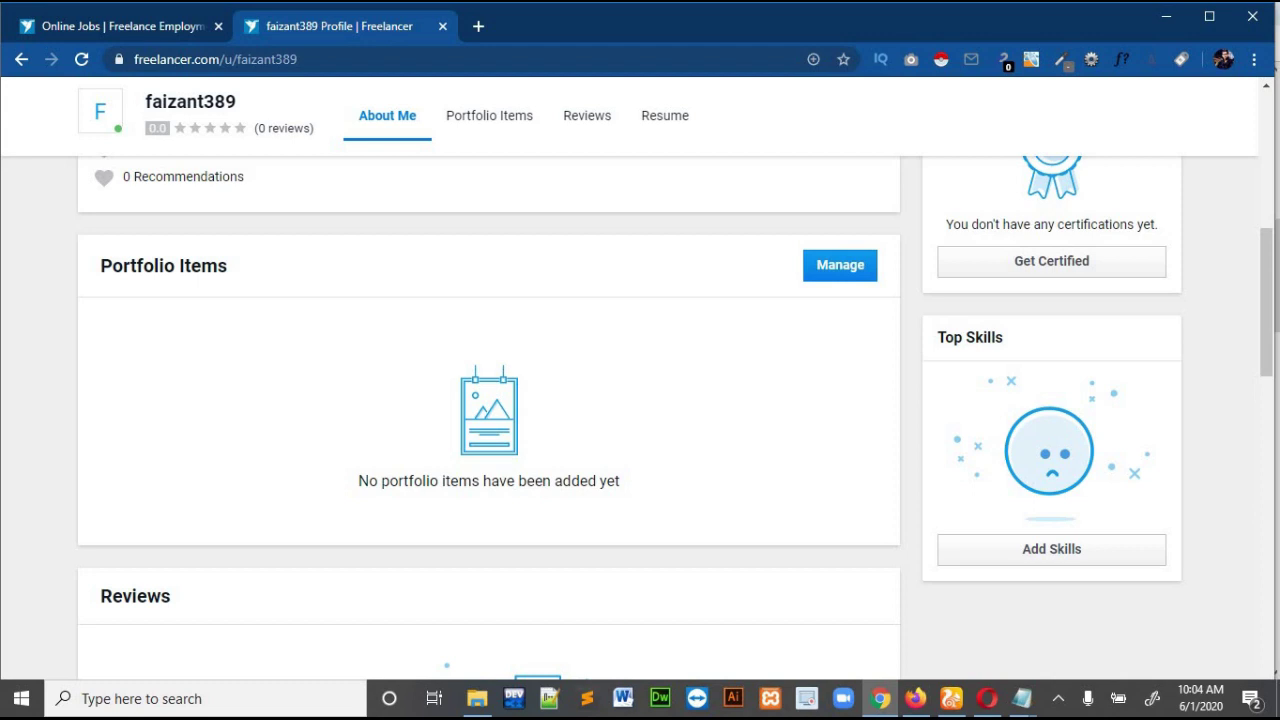
{"action": "scroll", "coordinate": [640, 400], "scroll_direction": "down", "scroll_amount": 5}
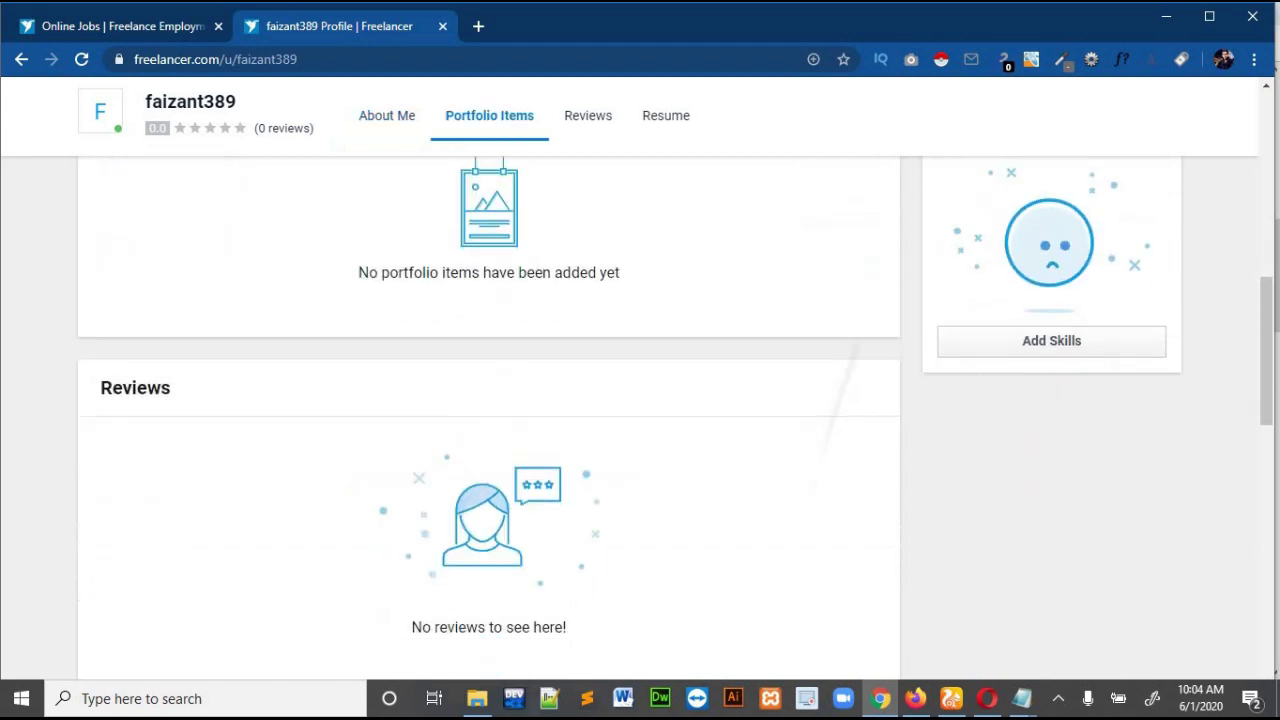
{"action": "scroll", "coordinate": [640, 400], "scroll_direction": "down", "scroll_amount": 1}
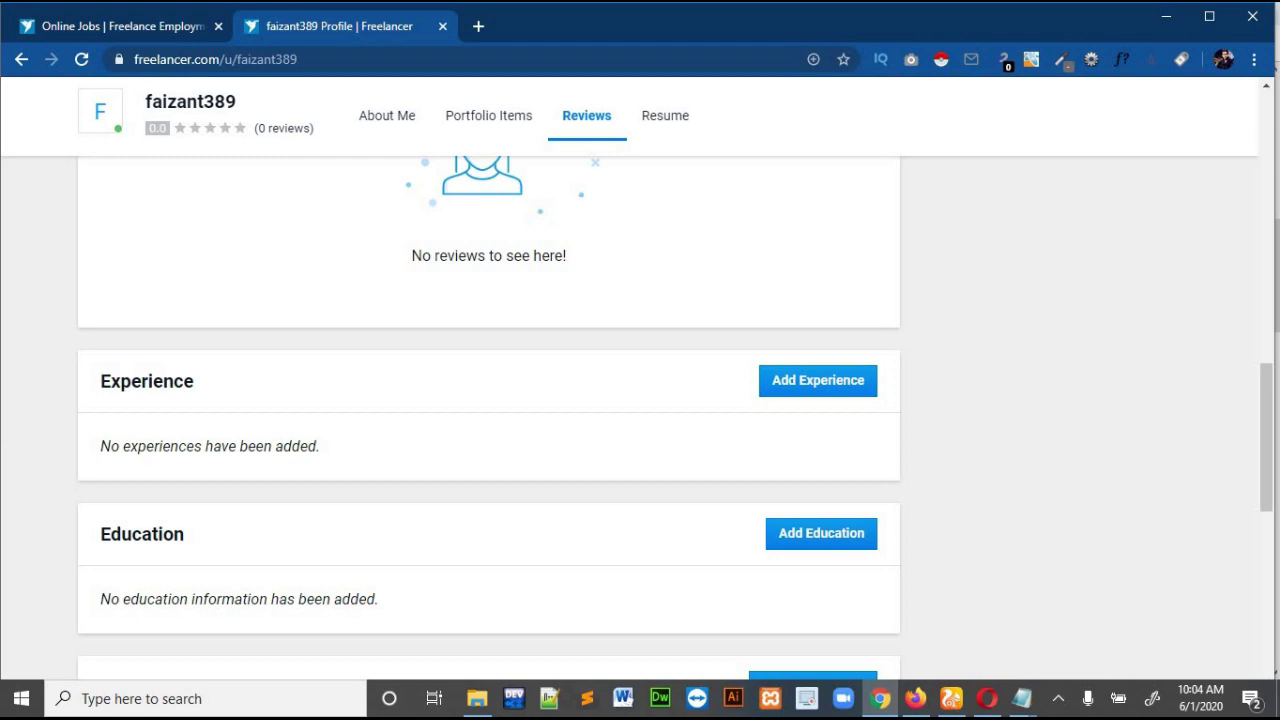
{"action": "scroll", "coordinate": [640, 450], "scroll_direction": "down", "scroll_amount": 1}
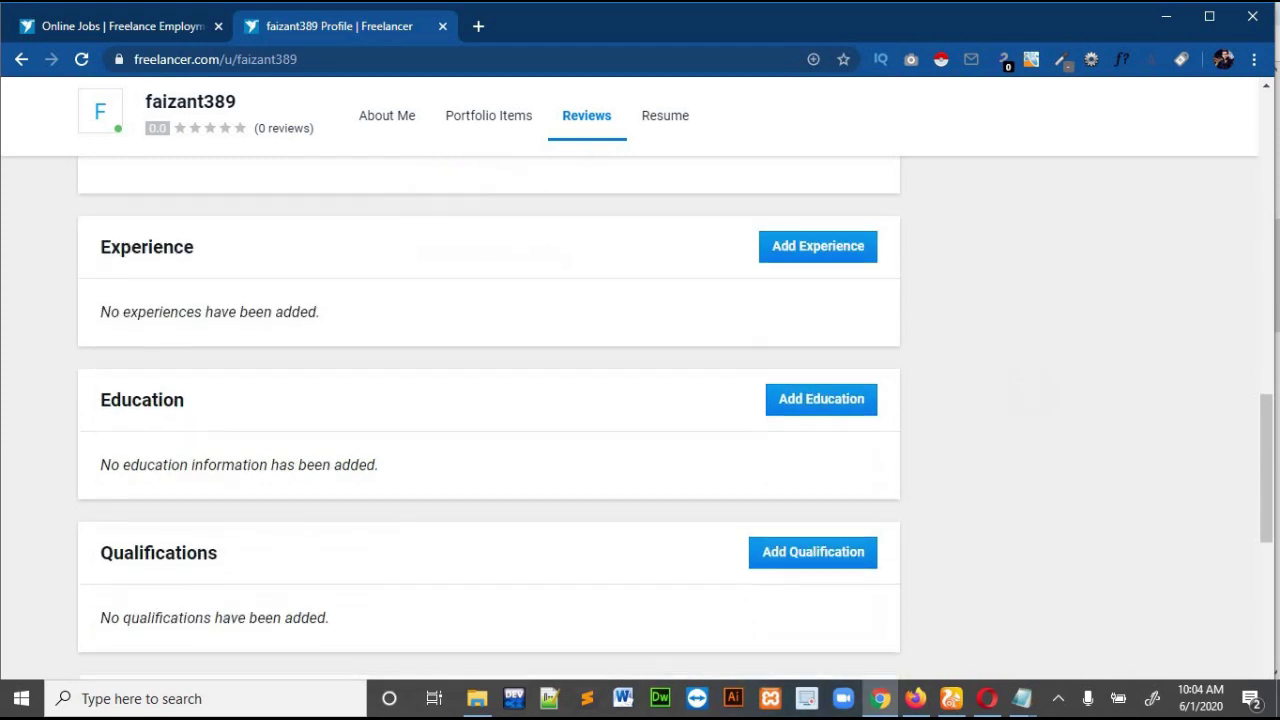
{"action": "scroll", "coordinate": [488, 400], "scroll_direction": "down", "scroll_amount": 2}
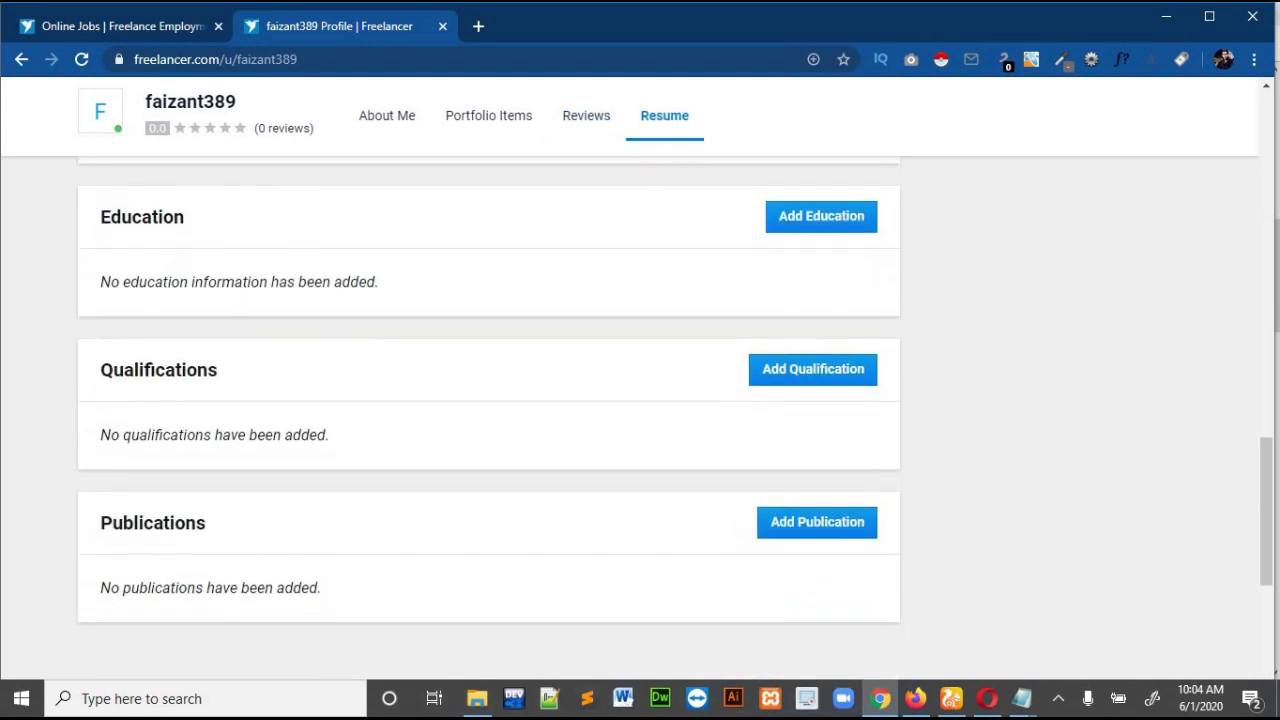
{"action": "scroll", "coordinate": [640, 410], "scroll_direction": "down", "scroll_amount": 2}
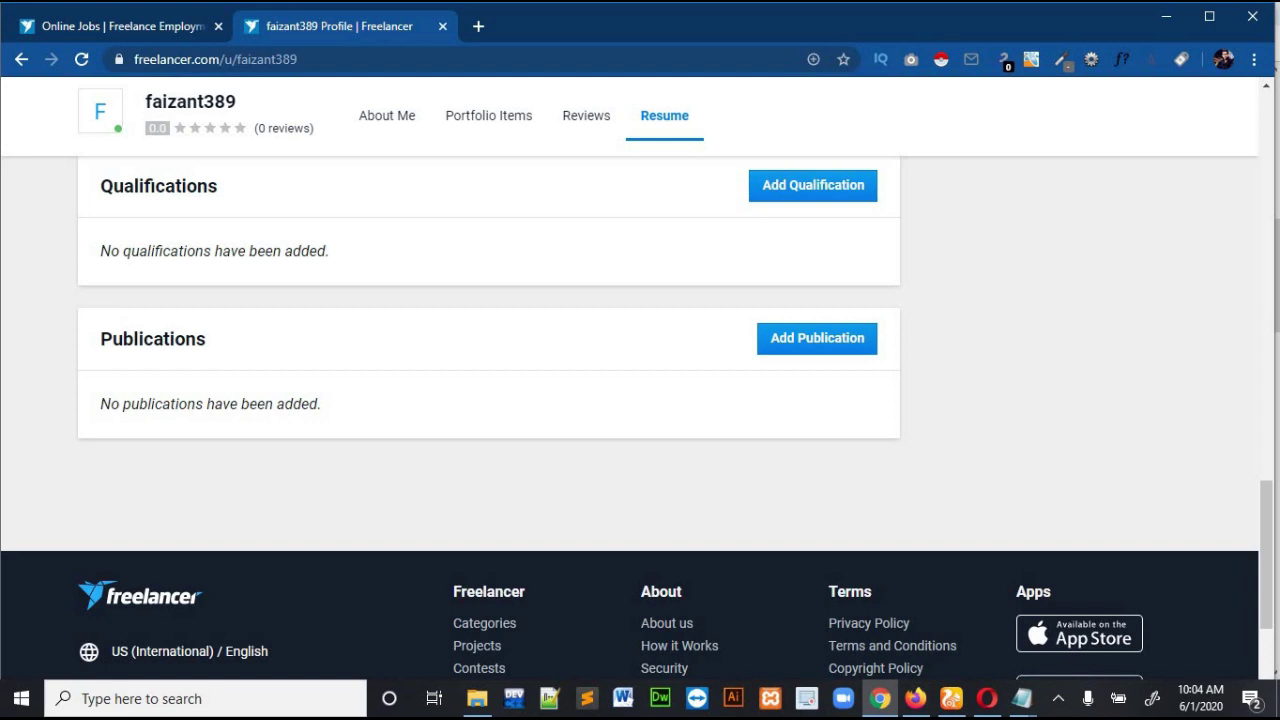
{"action": "scroll", "coordinate": [640, 400], "scroll_direction": "up", "scroll_amount": 10}
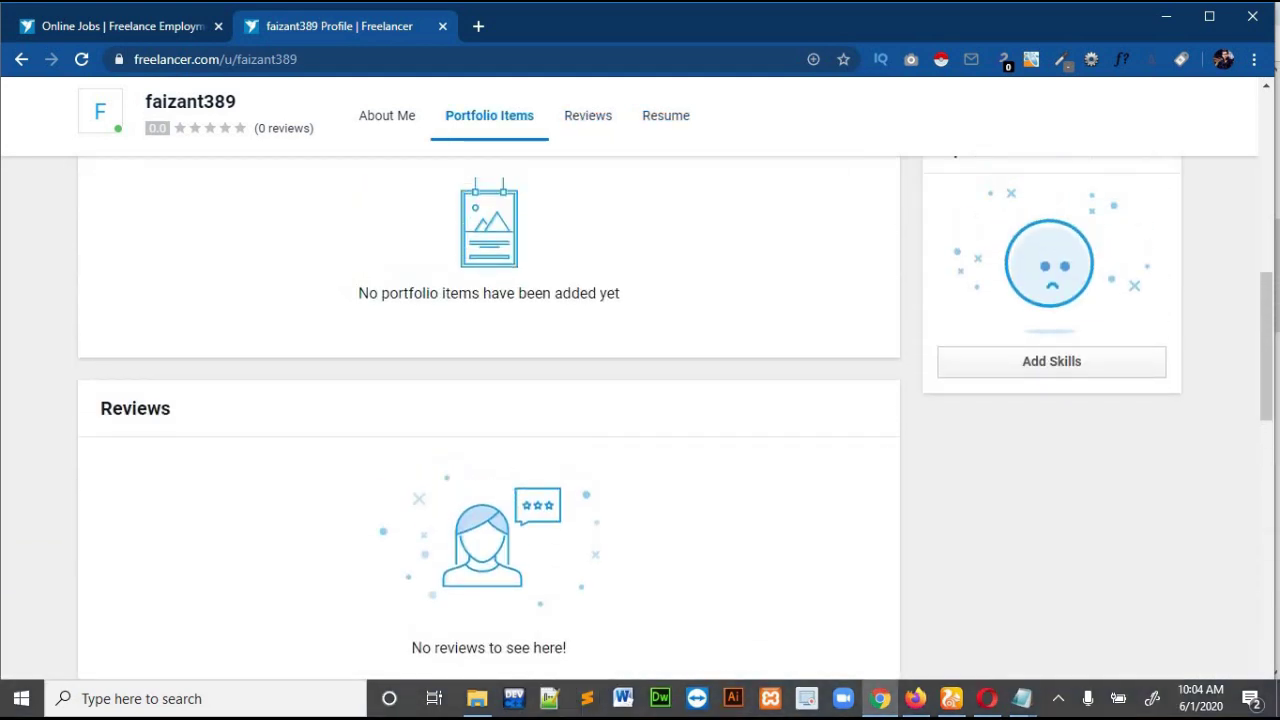
{"action": "scroll", "coordinate": [488, 400], "scroll_direction": "up", "scroll_amount": 2}
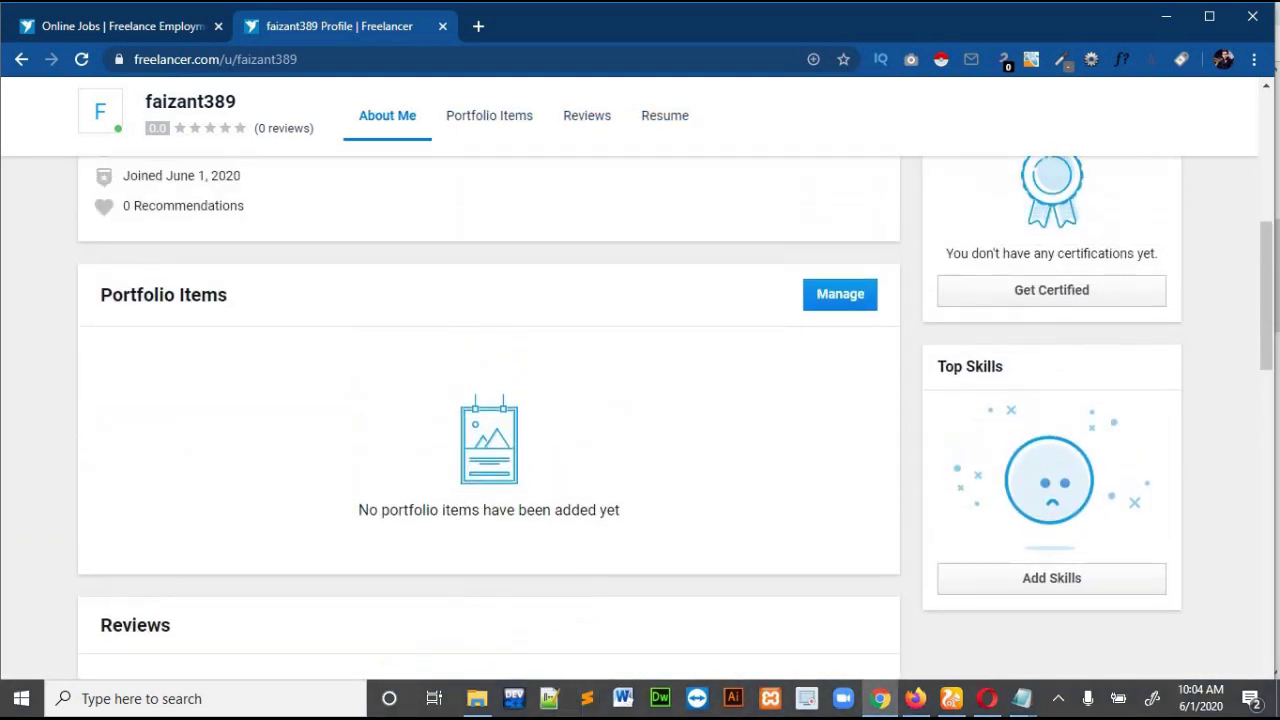
{"action": "scroll", "coordinate": [640, 400], "scroll_direction": "up", "scroll_amount": 4}
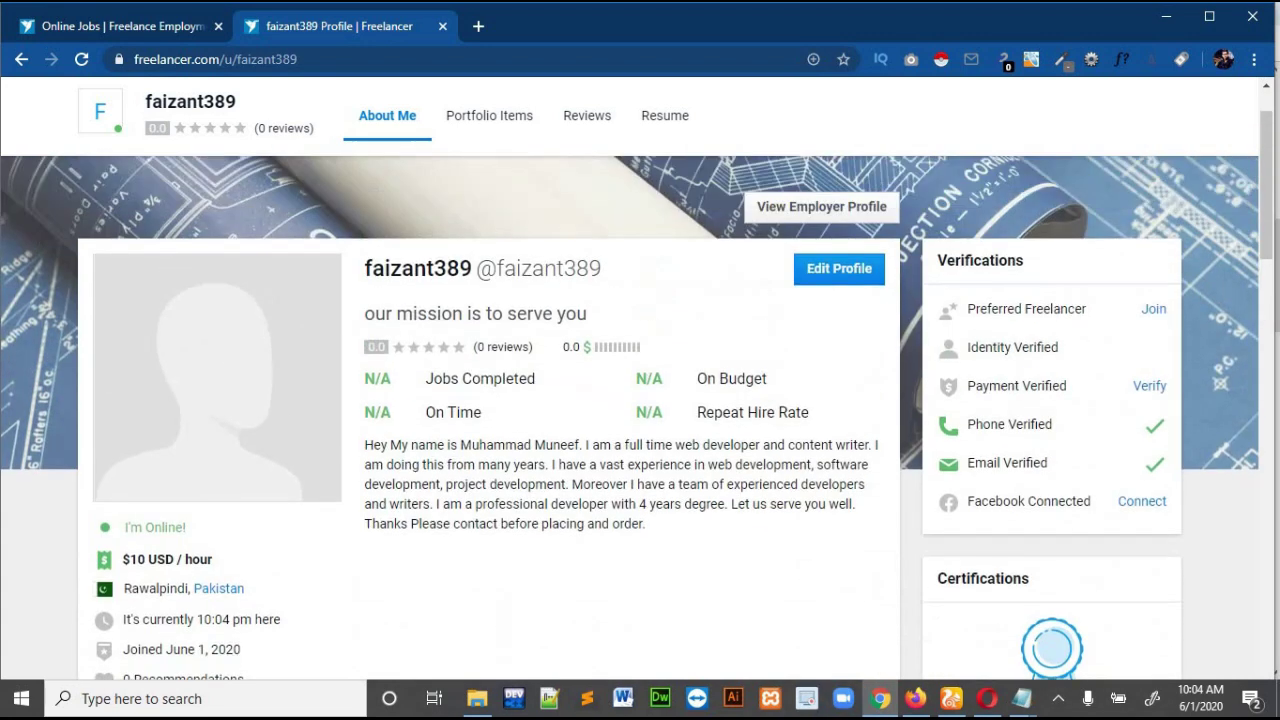
{"action": "scroll", "coordinate": [640, 400], "scroll_direction": "down", "scroll_amount": 1}
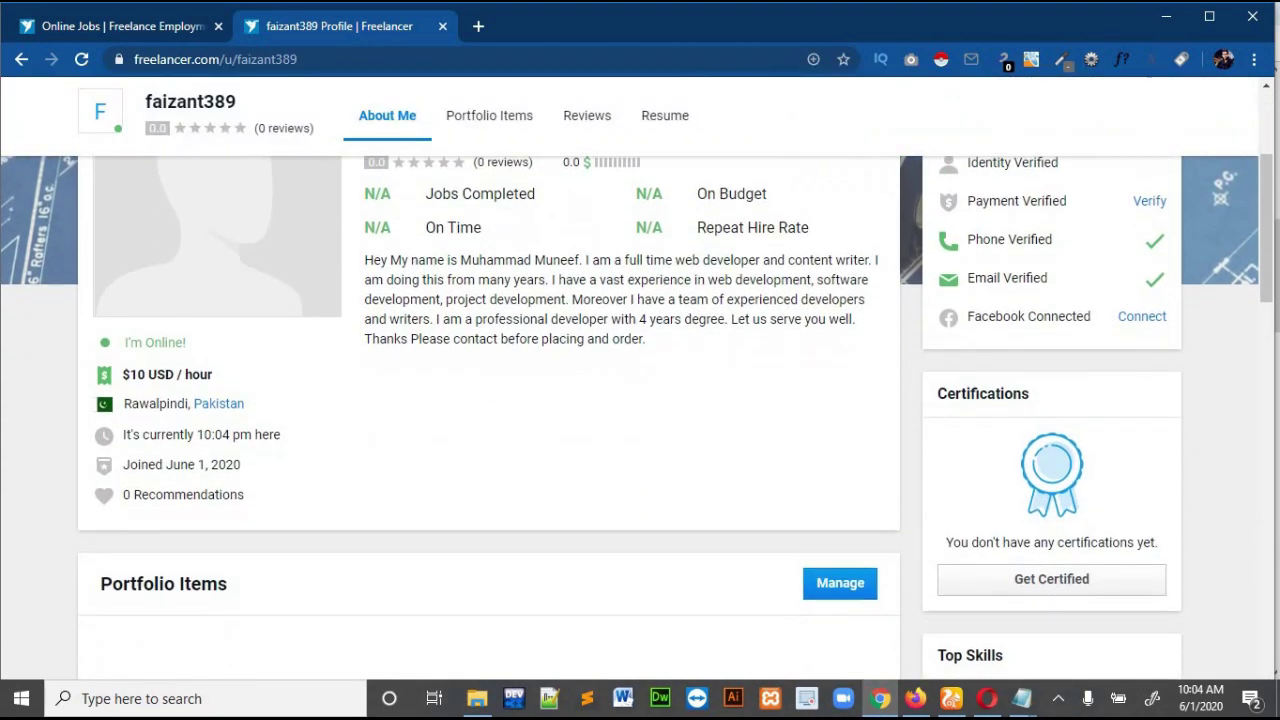
{"action": "scroll", "coordinate": [640, 400], "scroll_direction": "down", "scroll_amount": 2}
{"action": "scroll", "coordinate": [640, 400], "scroll_direction": "down", "scroll_amount": 4}
{"action": "scroll", "coordinate": [640, 400], "scroll_direction": "up", "scroll_amount": 2}
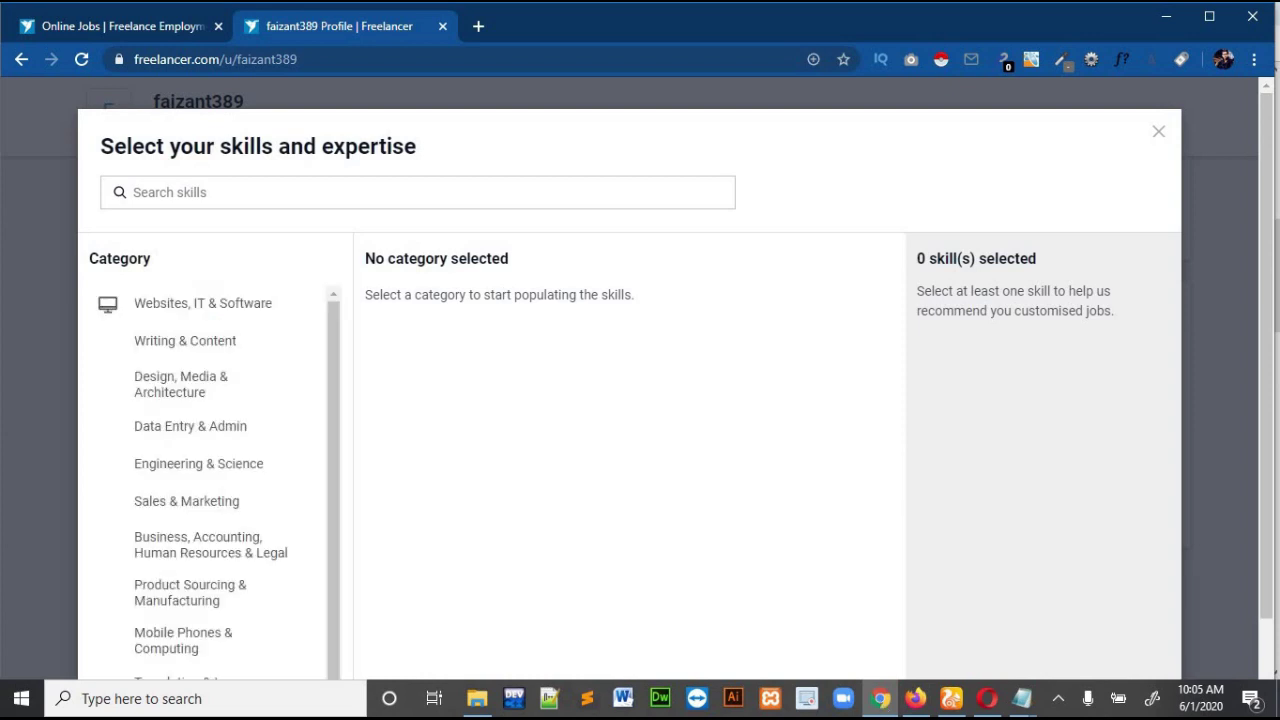
Under Writing & Content, select Article Writing, Copywriting, Ghostwriting, PDF and Editing, then save.
{"action": "scroll", "coordinate": [630, 400], "scroll_direction": "down", "scroll_amount": 1}
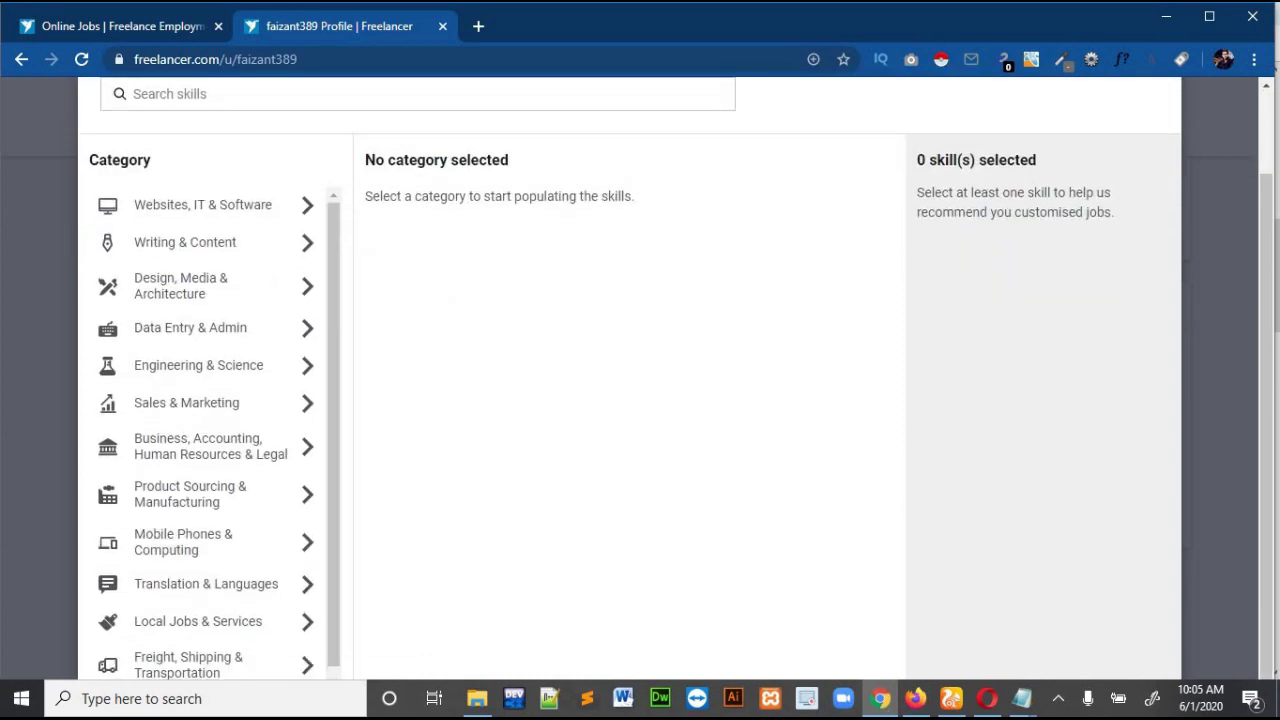
{"action": "left_click", "coordinate": [255, 250]}
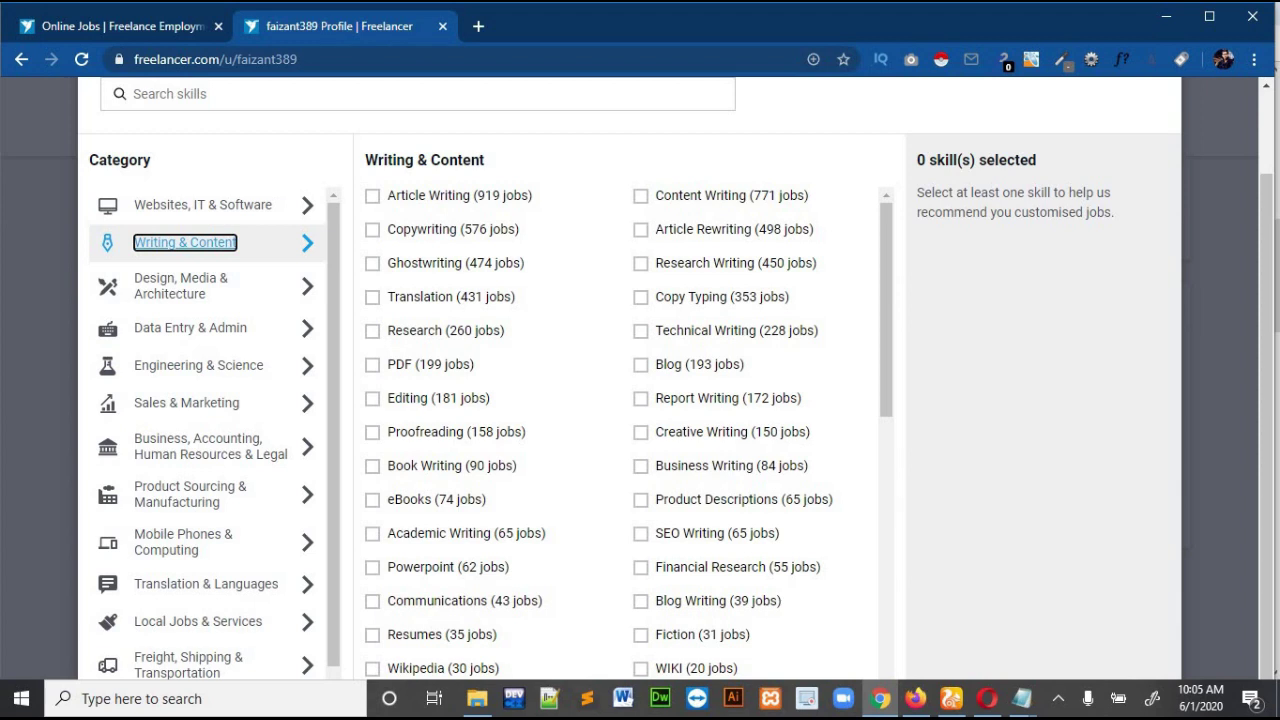
{"action": "left_click", "coordinate": [372, 195]}
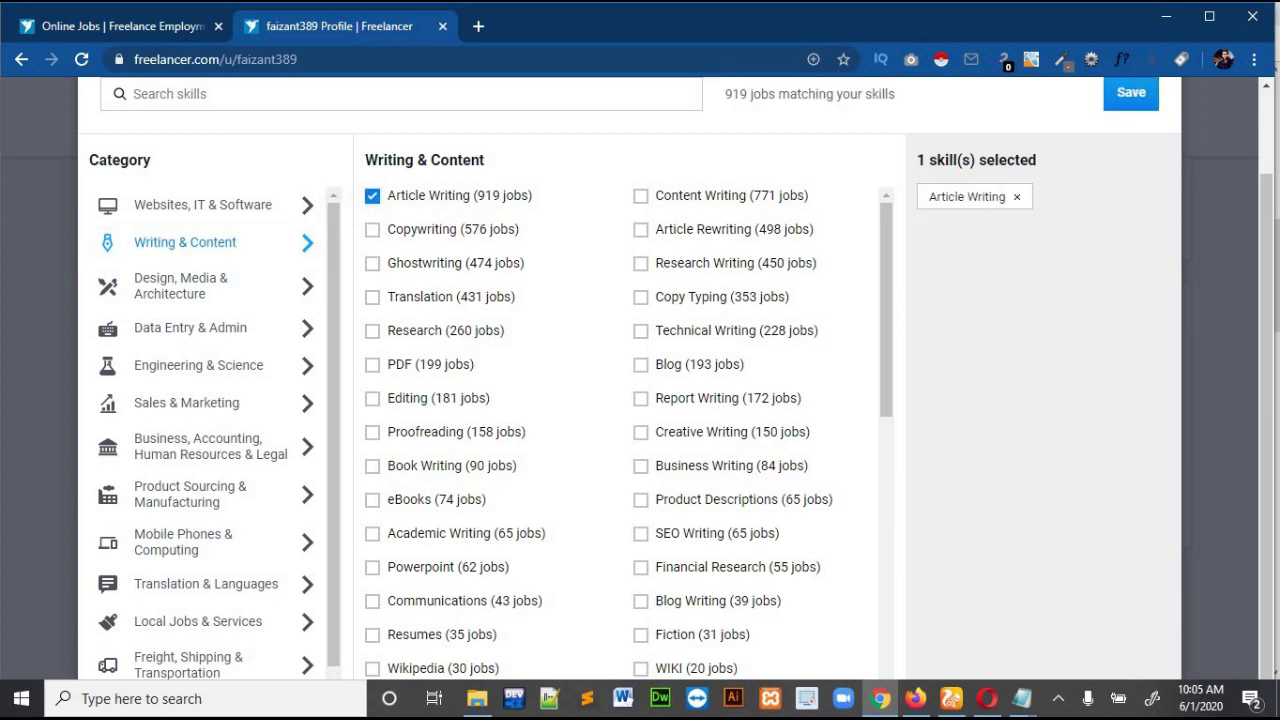
{"action": "left_click", "coordinate": [372, 229]}
{"action": "left_click", "coordinate": [372, 263]}
{"action": "left_click", "coordinate": [372, 364]}
{"action": "left_click", "coordinate": [372, 398]}
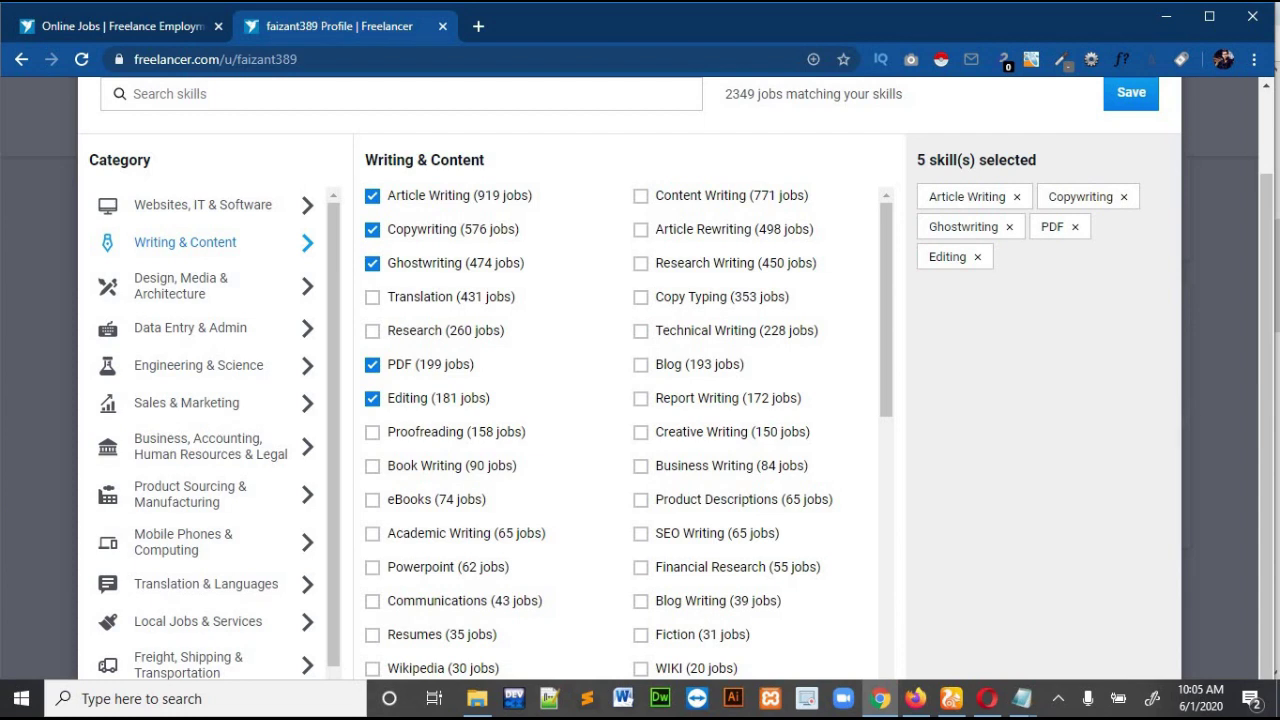
{"action": "left_click", "coordinate": [1131, 93]}
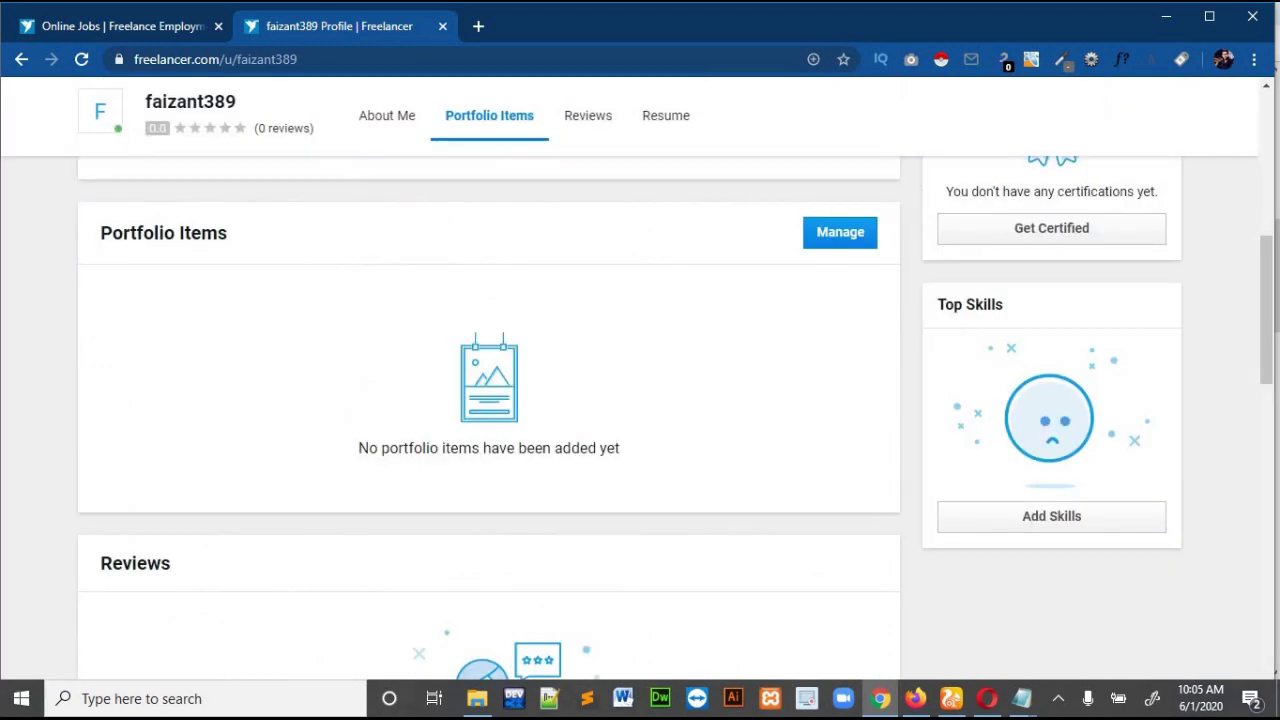
Scroll to the Top Skills card to confirm the five writing skills, then return to the top.
{"action": "scroll", "coordinate": [640, 400], "scroll_direction": "down", "scroll_amount": 1}
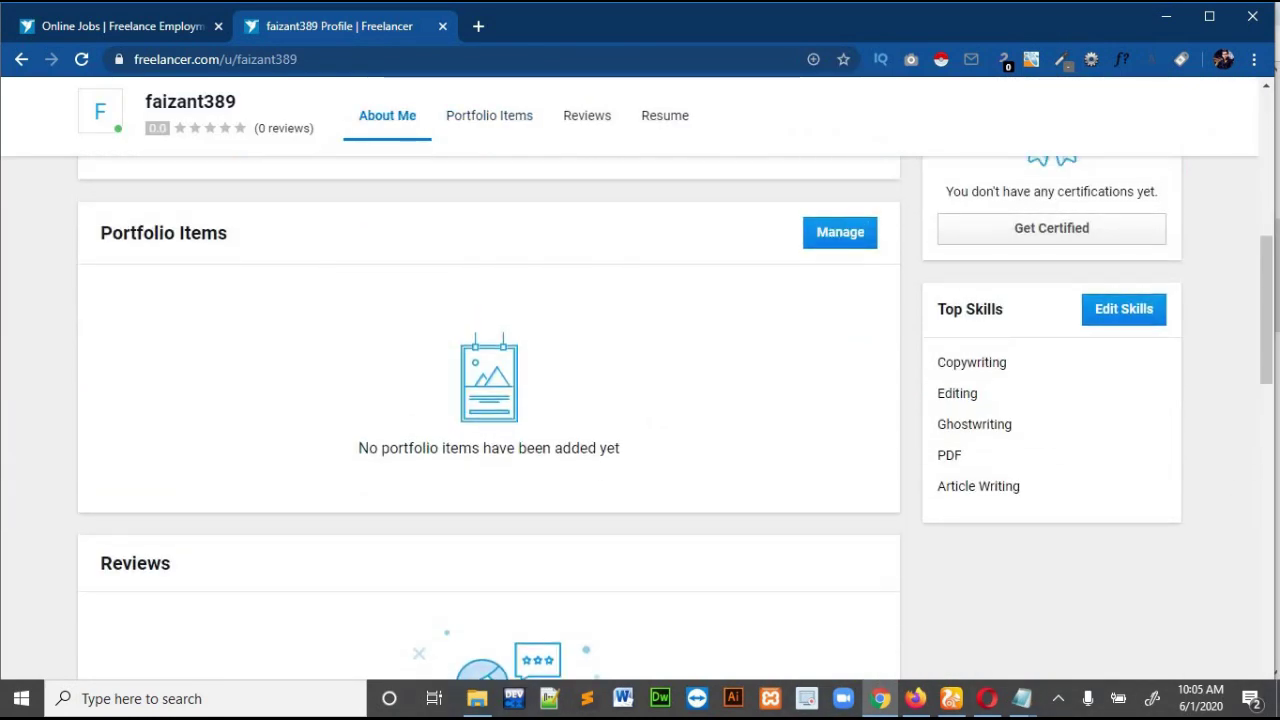
{"action": "scroll", "coordinate": [640, 380], "scroll_direction": "up", "scroll_amount": 8}
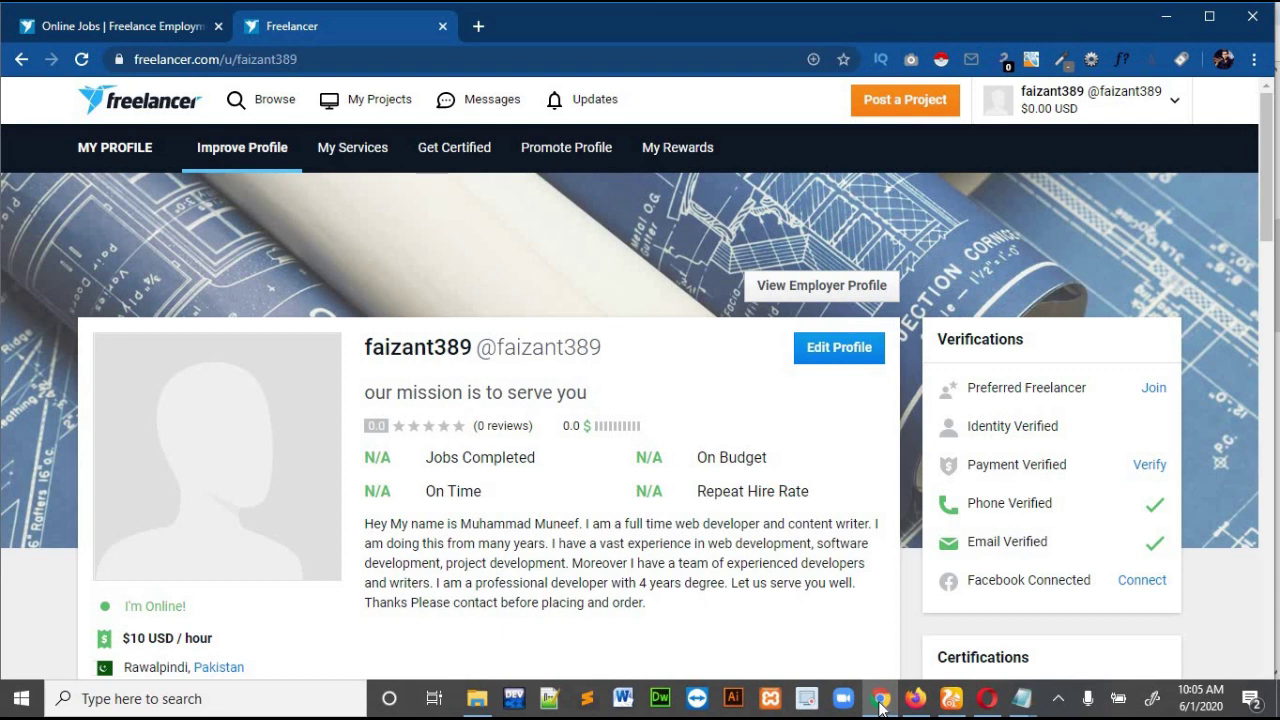
Go to the Projects listing through the Browse menu's Search by Type options.
{"action": "left_click", "coordinate": [260, 99]}
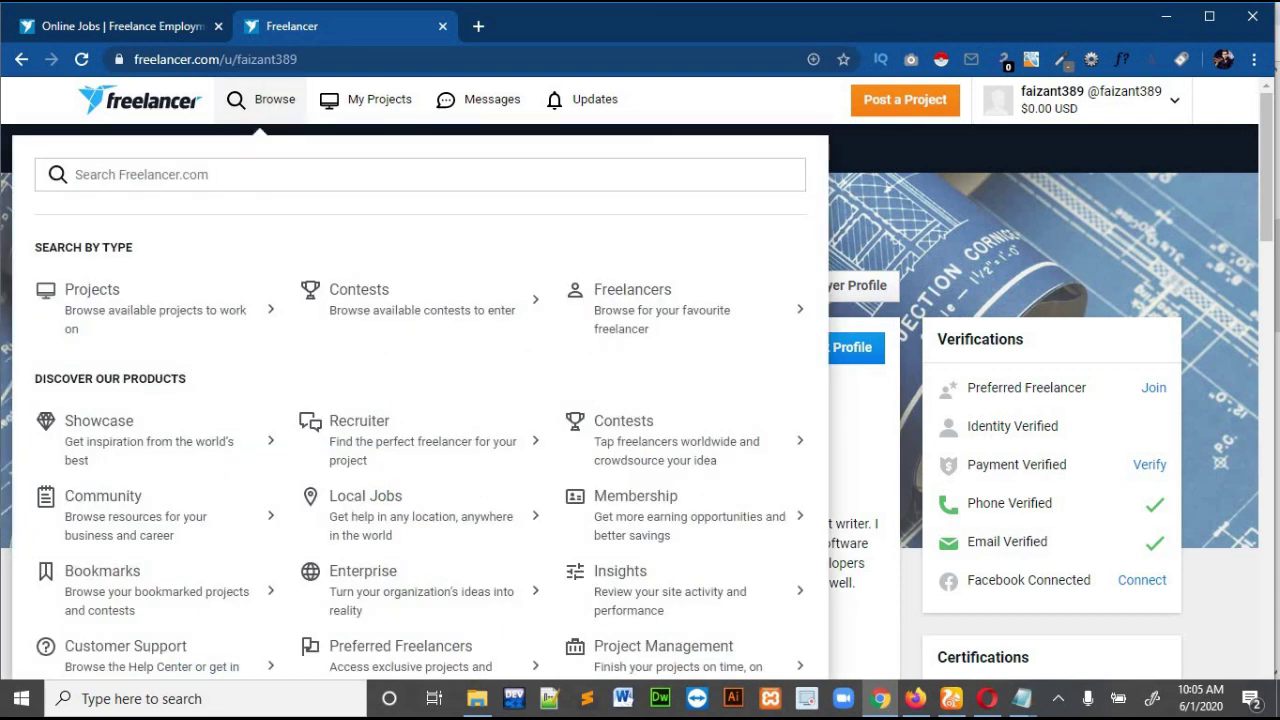
{"action": "scroll", "coordinate": [640, 380], "scroll_direction": "down", "scroll_amount": 1}
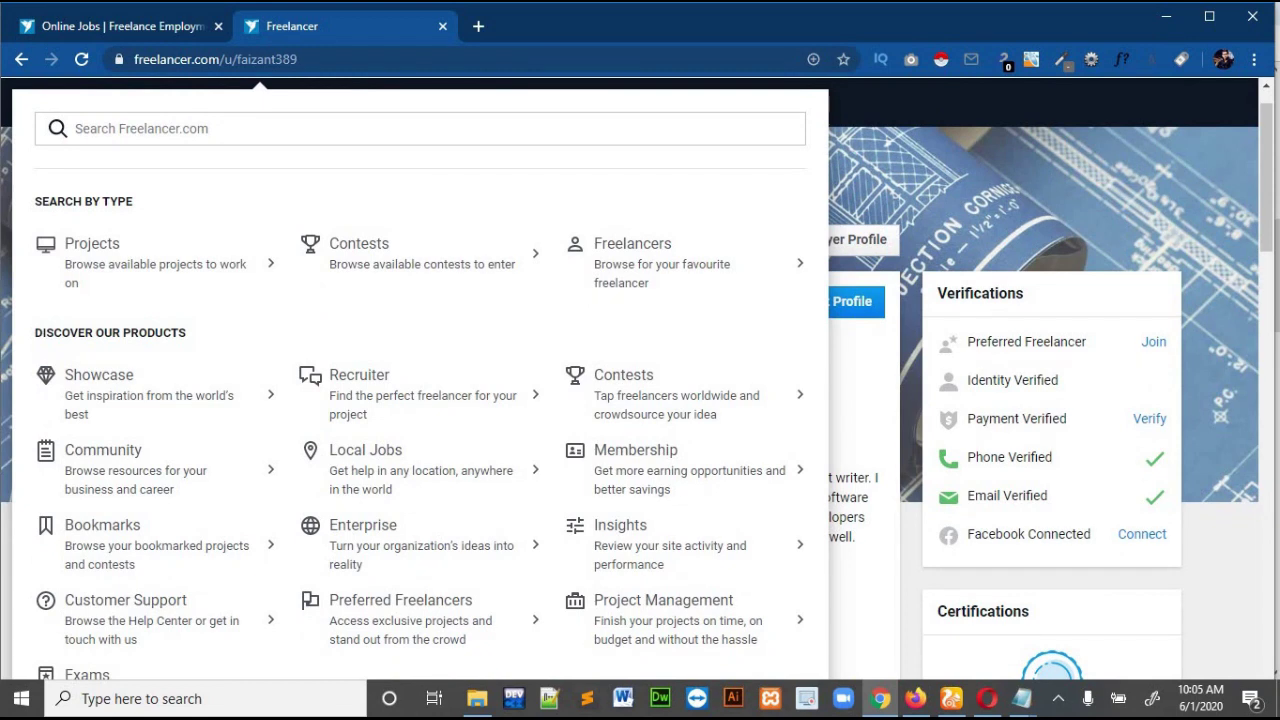
{"action": "scroll", "coordinate": [640, 380], "scroll_direction": "up", "scroll_amount": 1}
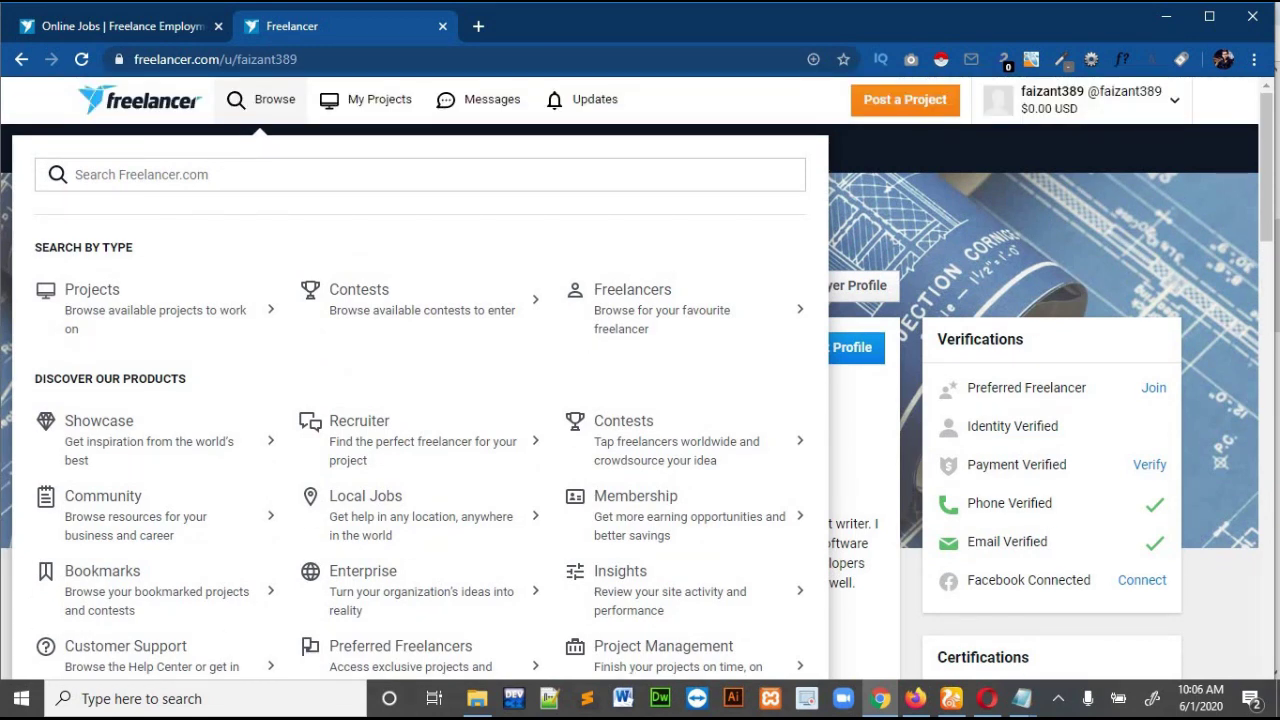
{"action": "left_click", "coordinate": [92, 289]}
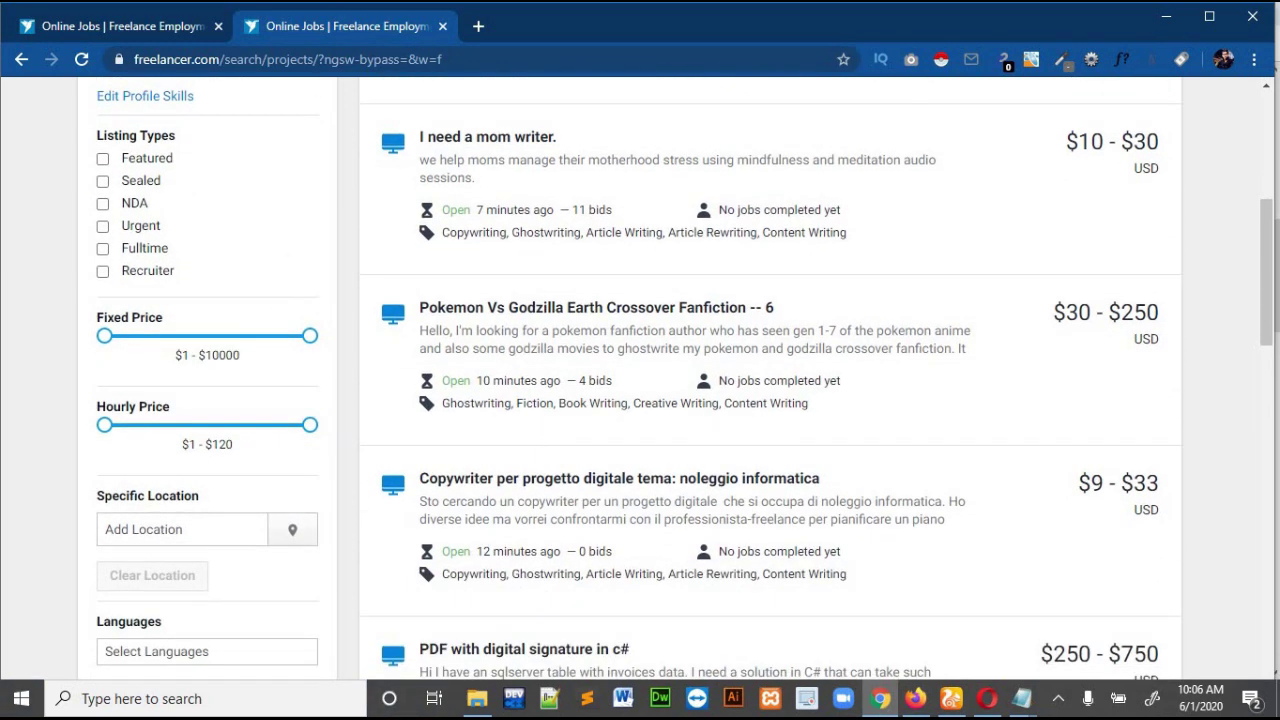
Scroll through the skill-filtered writing projects, such as 'I need a mom writer.'.
{"action": "scroll", "coordinate": [640, 380], "scroll_direction": "down", "scroll_amount": 1}
{"action": "scroll", "coordinate": [640, 380], "scroll_direction": "up", "scroll_amount": 7}
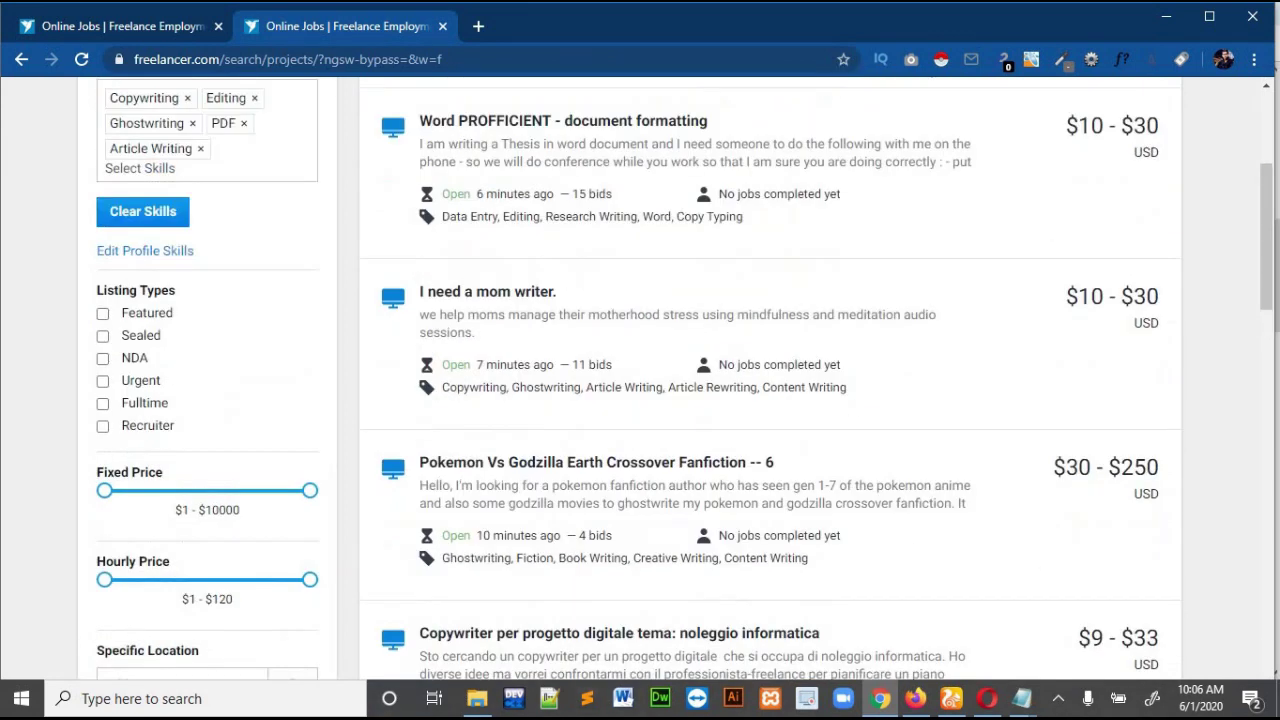
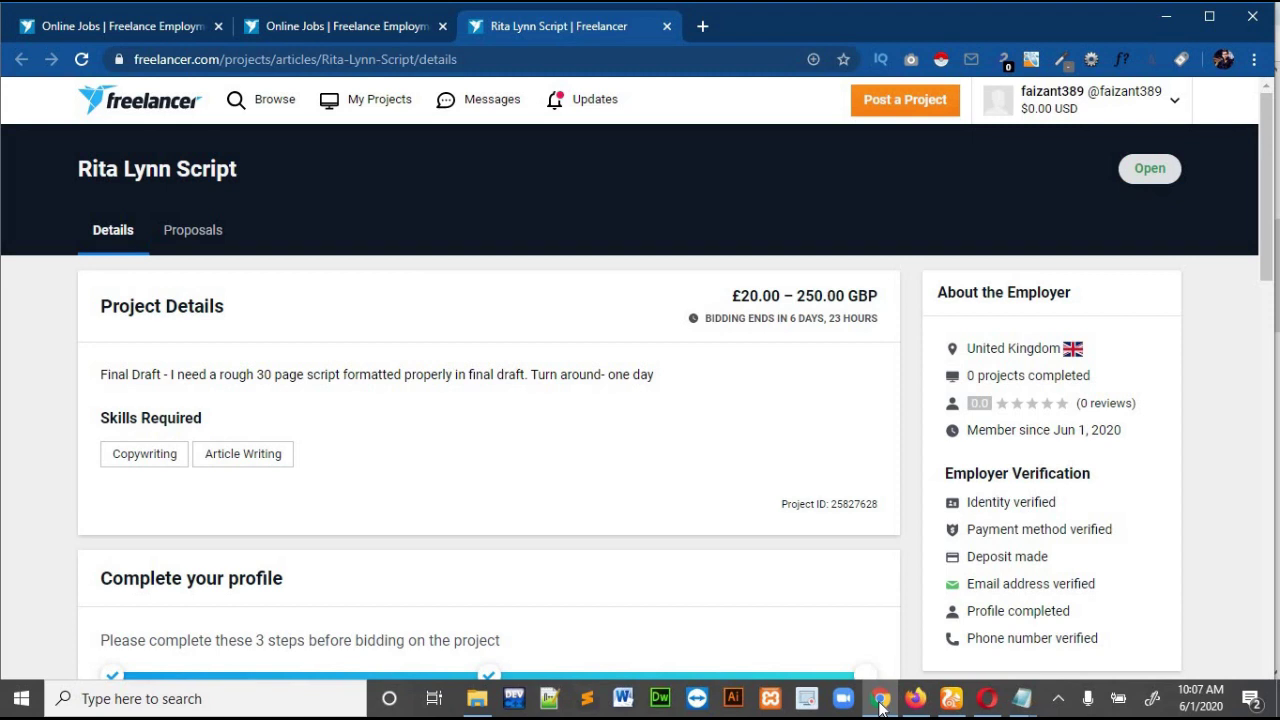
Enter the user's first and last name in the profile form, correcting a typo in the first name.
{"action": "scroll", "coordinate": [640, 400], "scroll_direction": "down", "scroll_amount": 6}
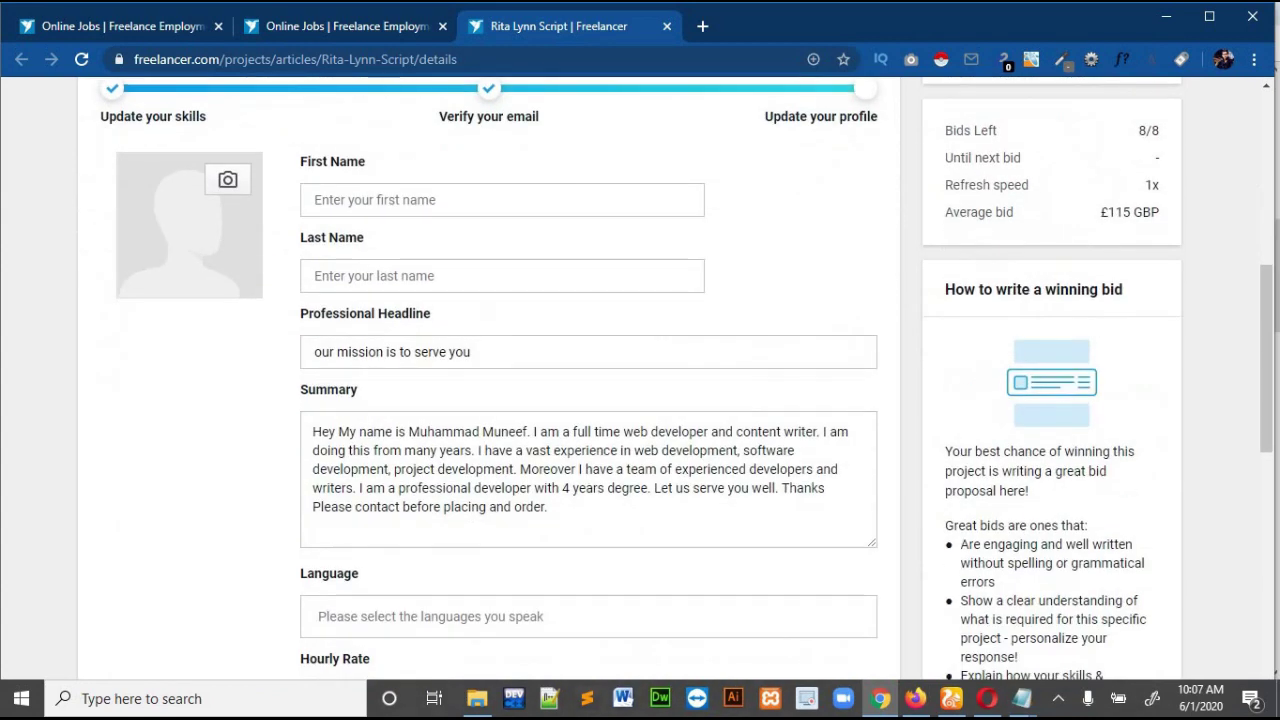
{"action": "scroll", "coordinate": [490, 400], "scroll_direction": "up", "scroll_amount": 1}
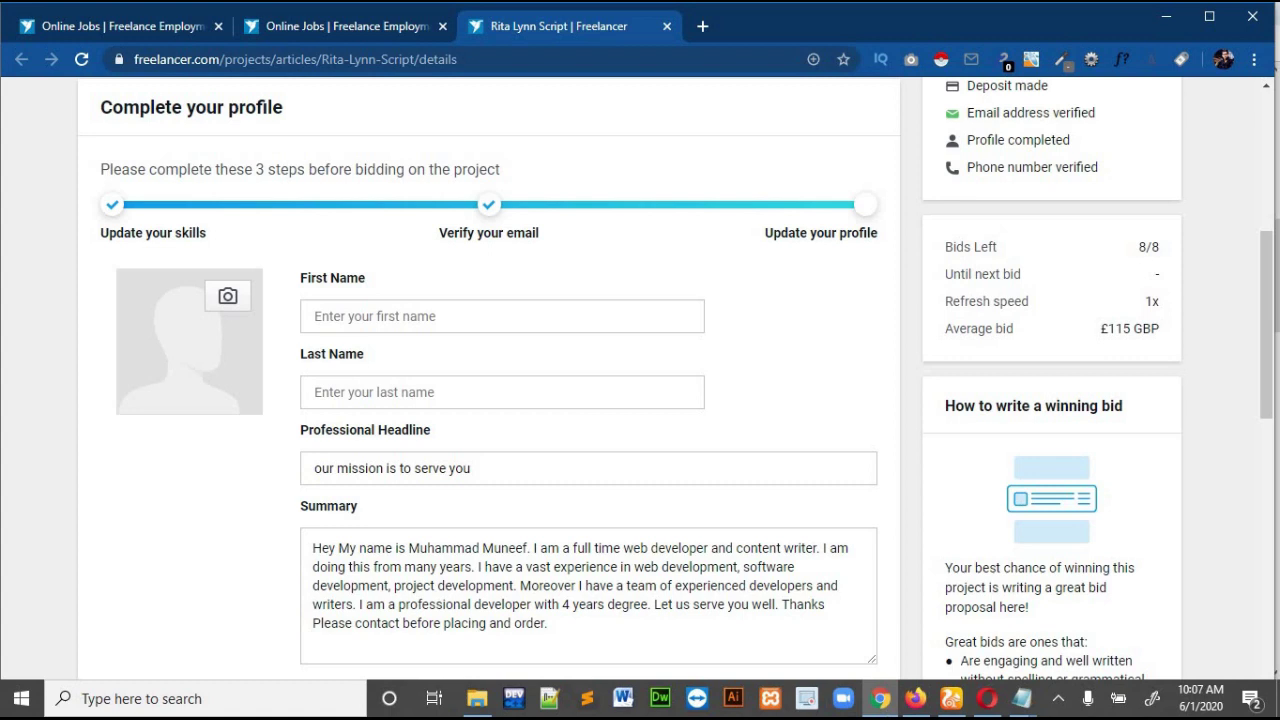
{"action": "scroll", "coordinate": [640, 400], "scroll_direction": "down", "scroll_amount": 2}
{"action": "scroll", "coordinate": [640, 400], "scroll_direction": "down", "scroll_amount": 2}
{"action": "scroll", "coordinate": [640, 400], "scroll_direction": "up", "scroll_amount": 5}
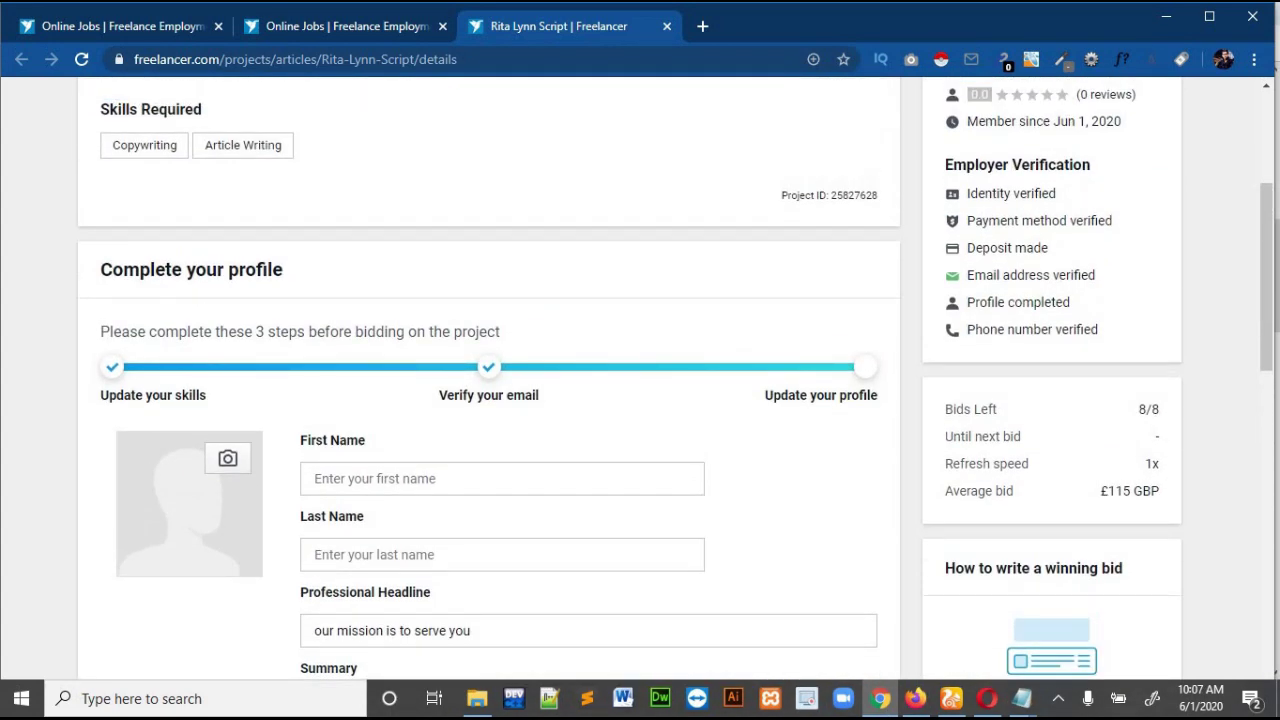
{"action": "left_click", "coordinate": [880, 700]}
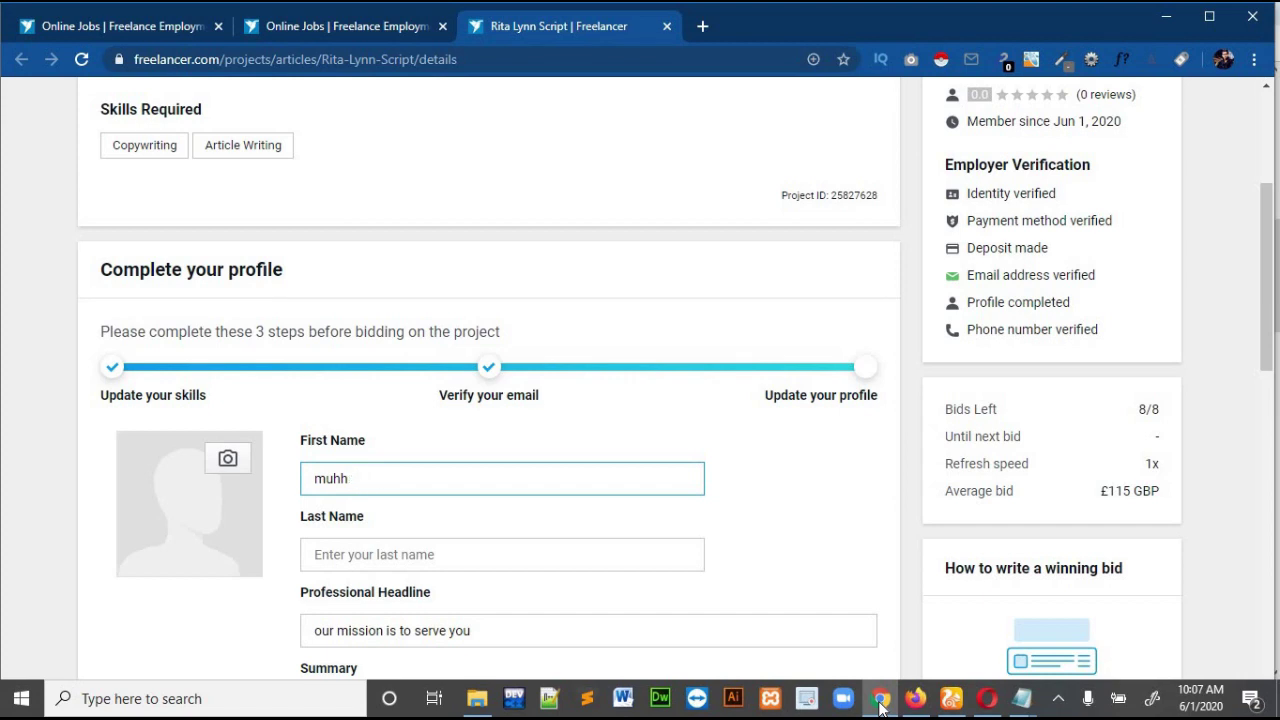
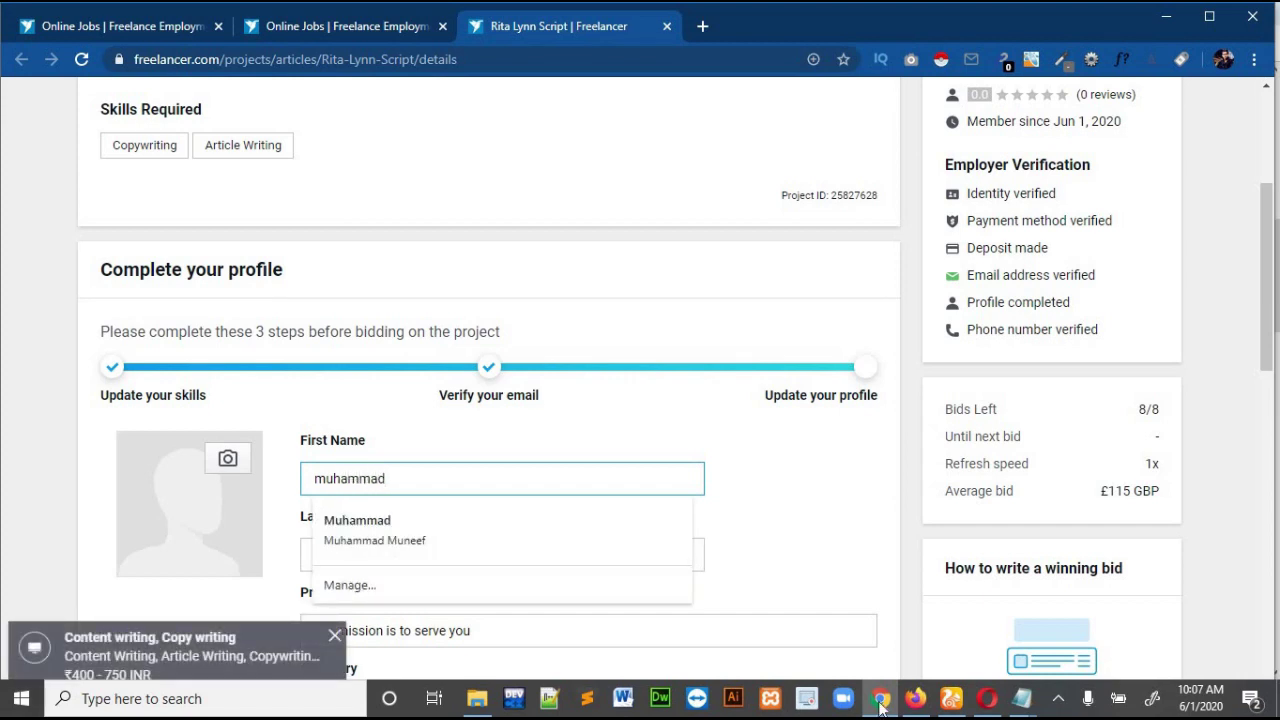
{"action": "key", "text": "Tab"}
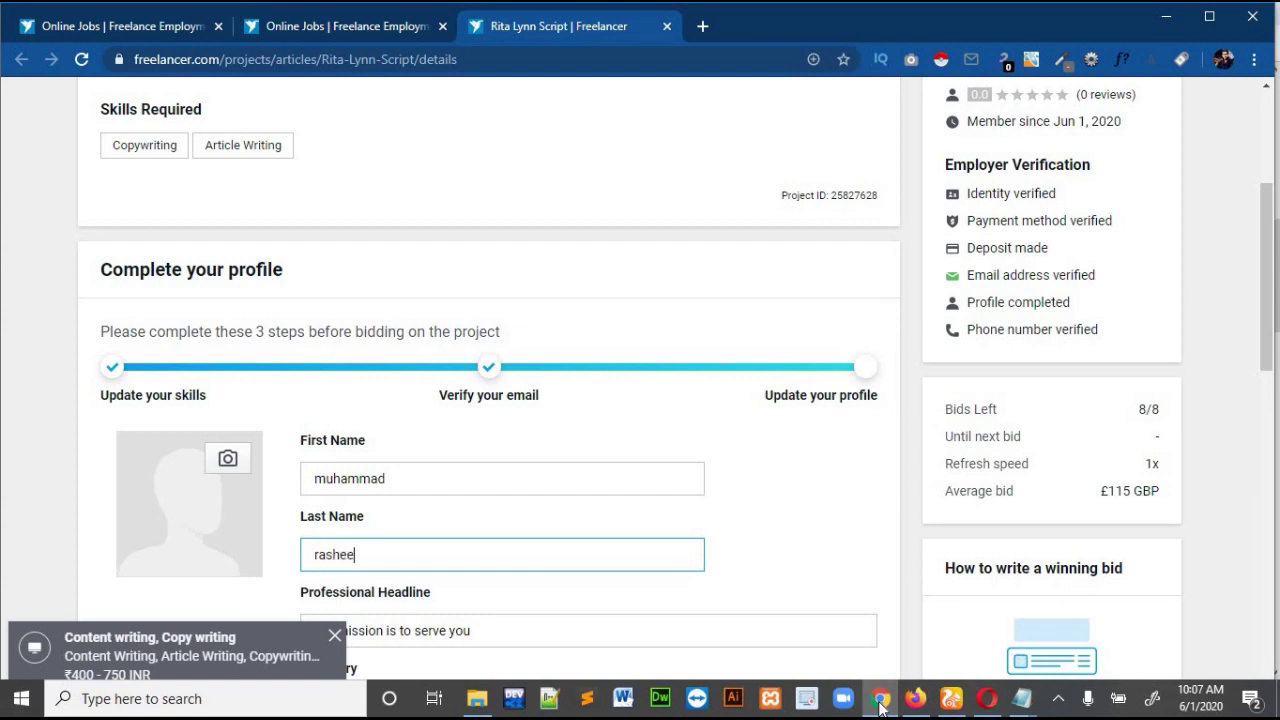
Add English as a spoken language and save the profile details.
{"action": "scroll", "coordinate": [500, 400], "scroll_direction": "down", "scroll_amount": 2}
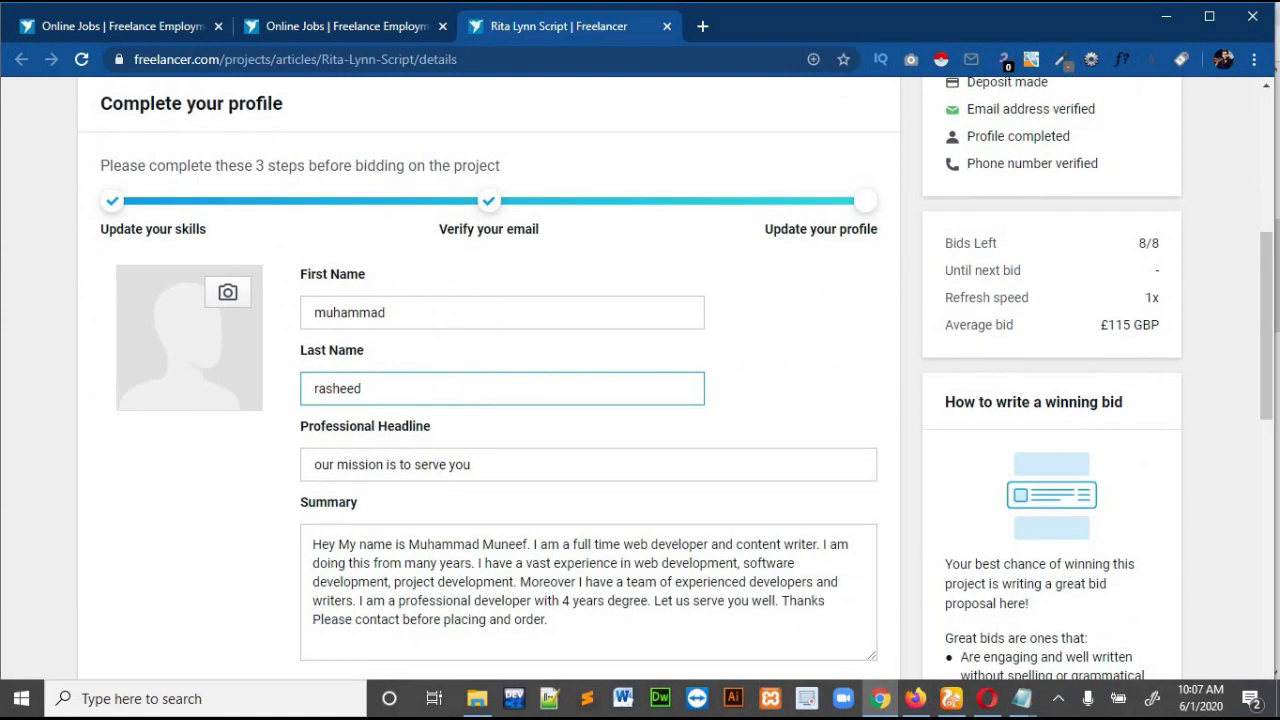
{"action": "scroll", "coordinate": [640, 380], "scroll_direction": "down", "scroll_amount": 3}
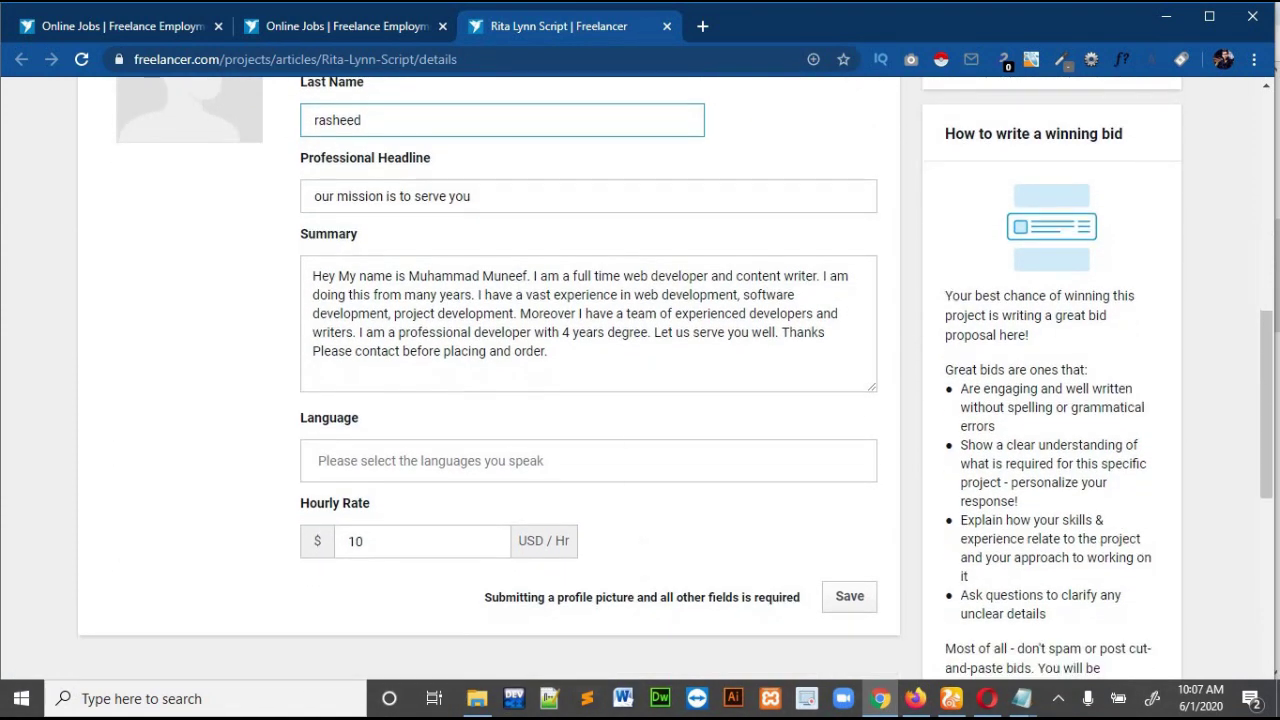
{"action": "left_click", "coordinate": [588, 460]}
{"action": "scroll", "coordinate": [640, 380], "scroll_direction": "down", "scroll_amount": 3}
{"action": "type", "text": "en"}
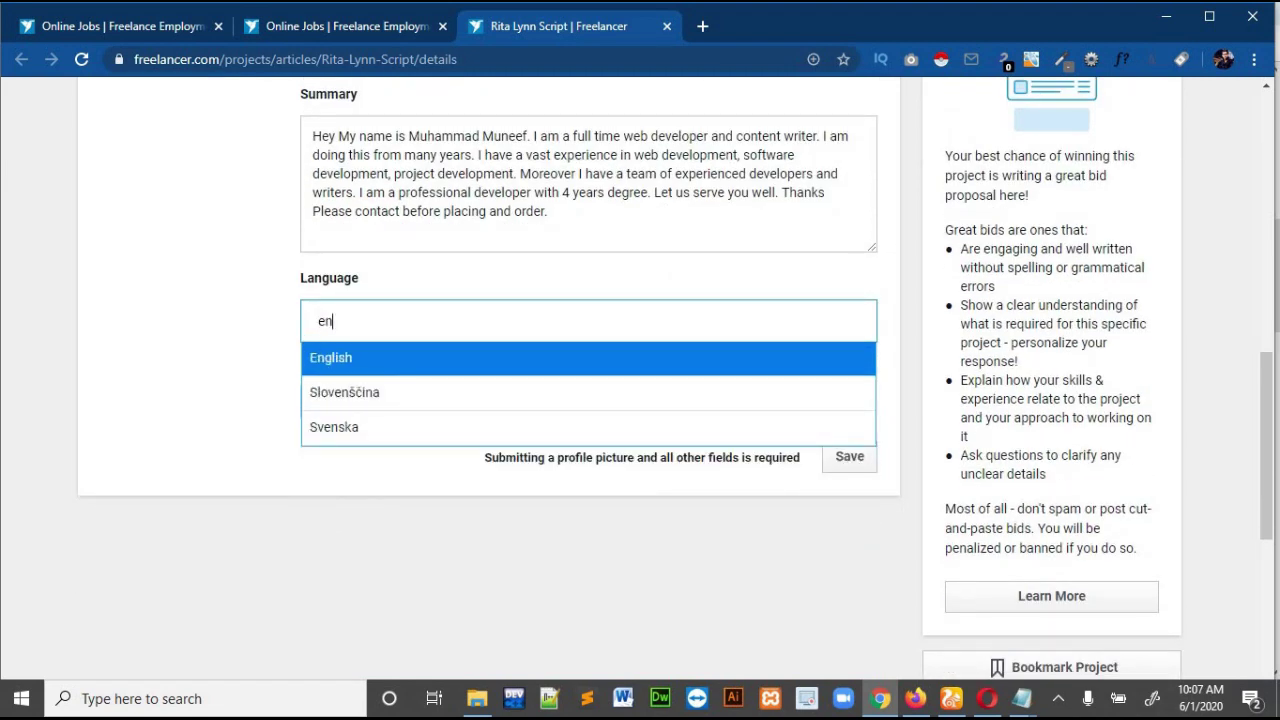
{"action": "key", "text": "Return"}
{"action": "key", "text": "Escape"}
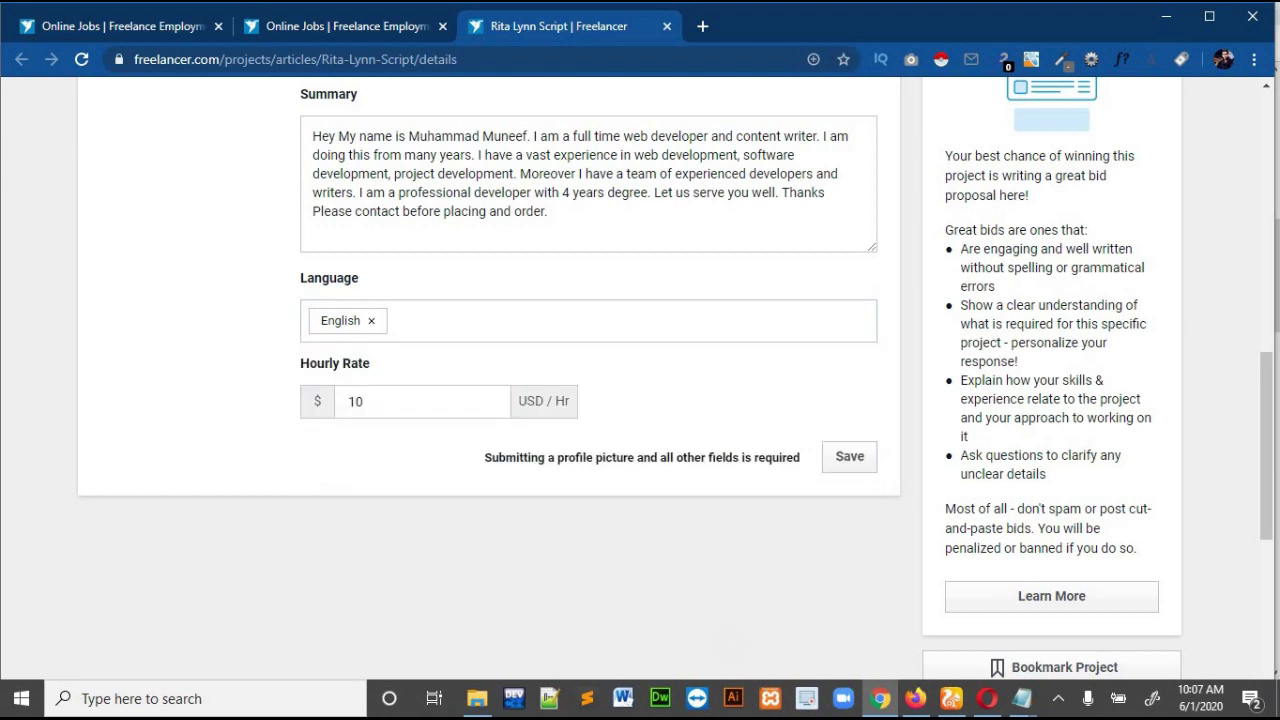
{"action": "left_click", "coordinate": [849, 456]}
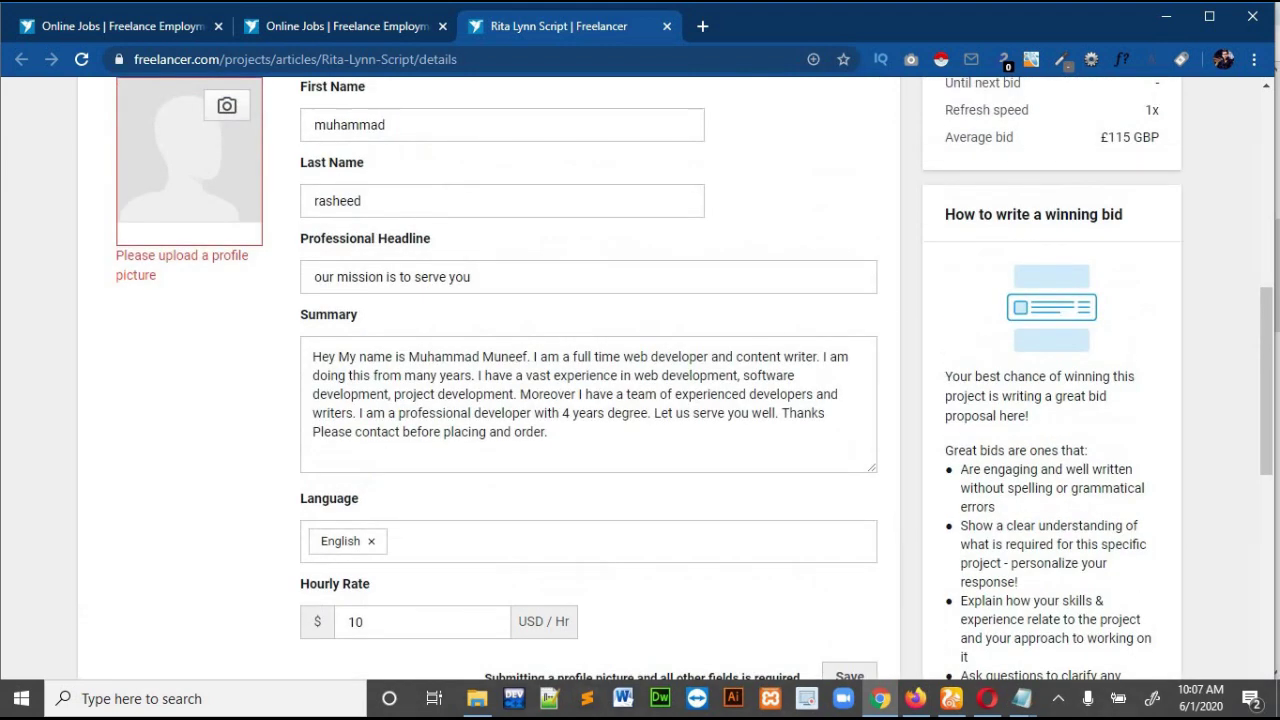
{"action": "scroll", "coordinate": [227, 200], "scroll_direction": "up", "scroll_amount": 2}
Upload the photo IMG_20181031_195950 as the profile picture and close the picture panel.
{"action": "left_click", "coordinate": [227, 266]}
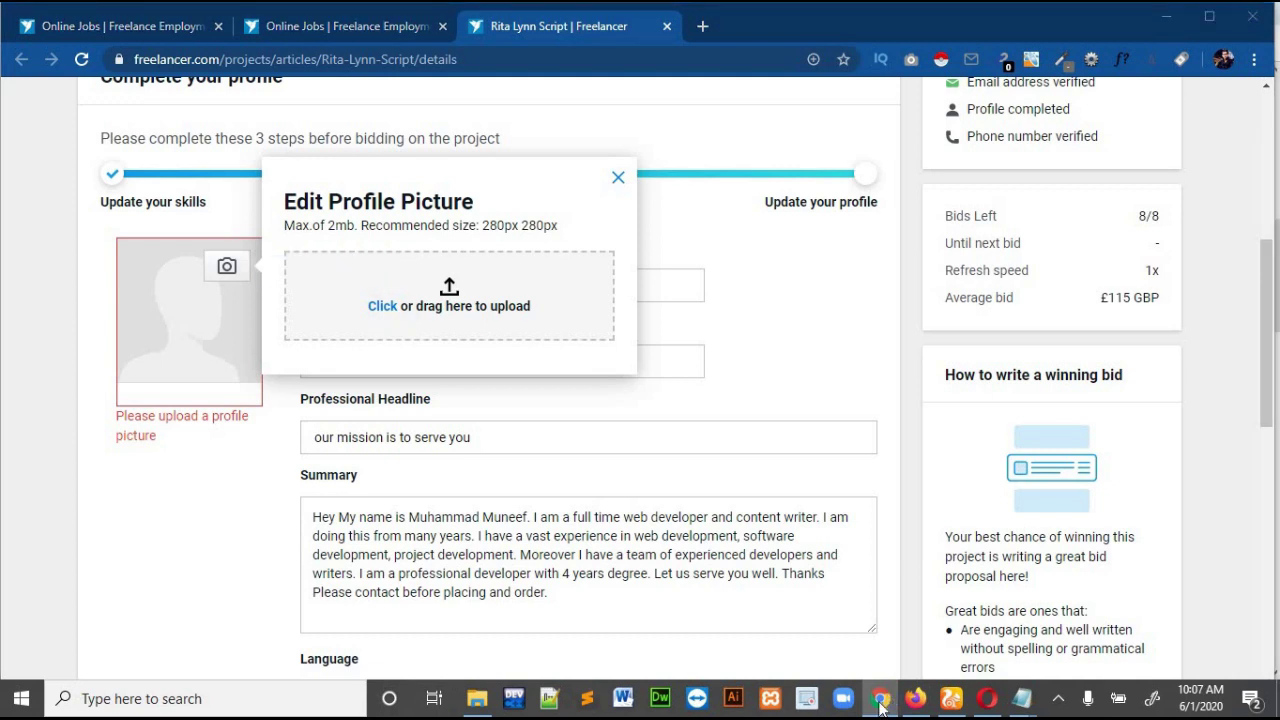
{"action": "left_click", "coordinate": [331, 300]}
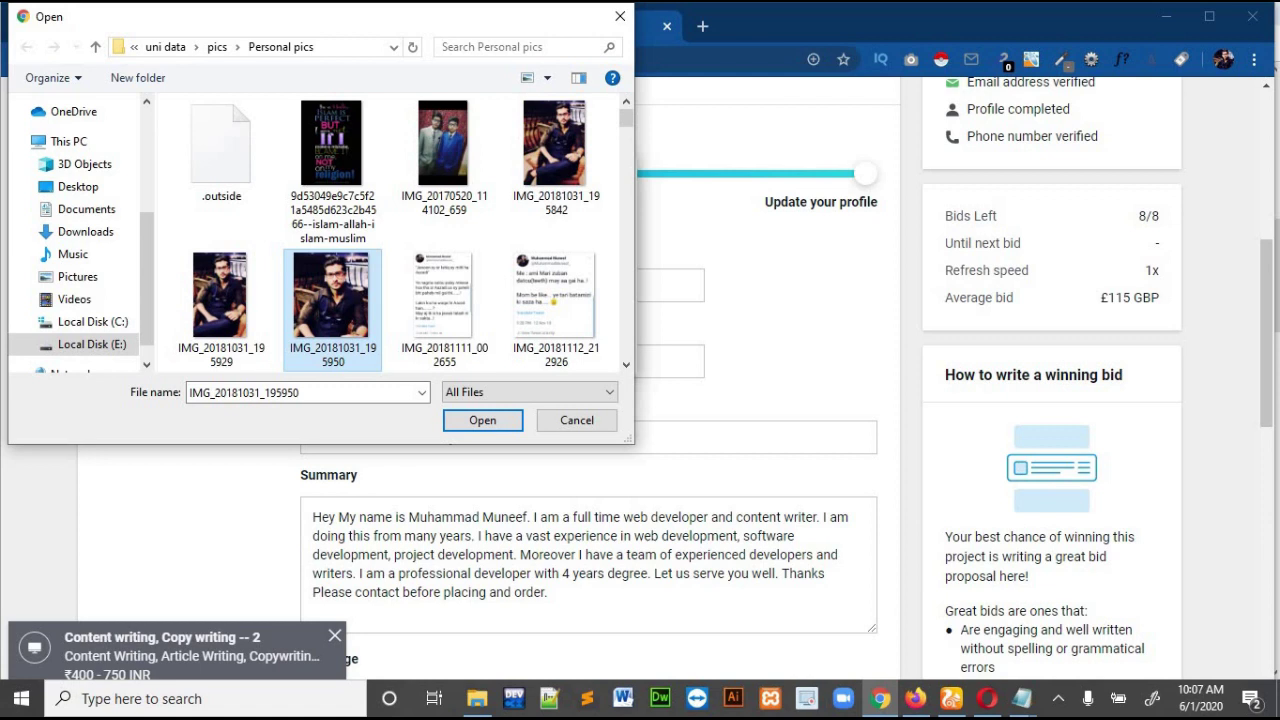
{"action": "key", "text": "Return"}
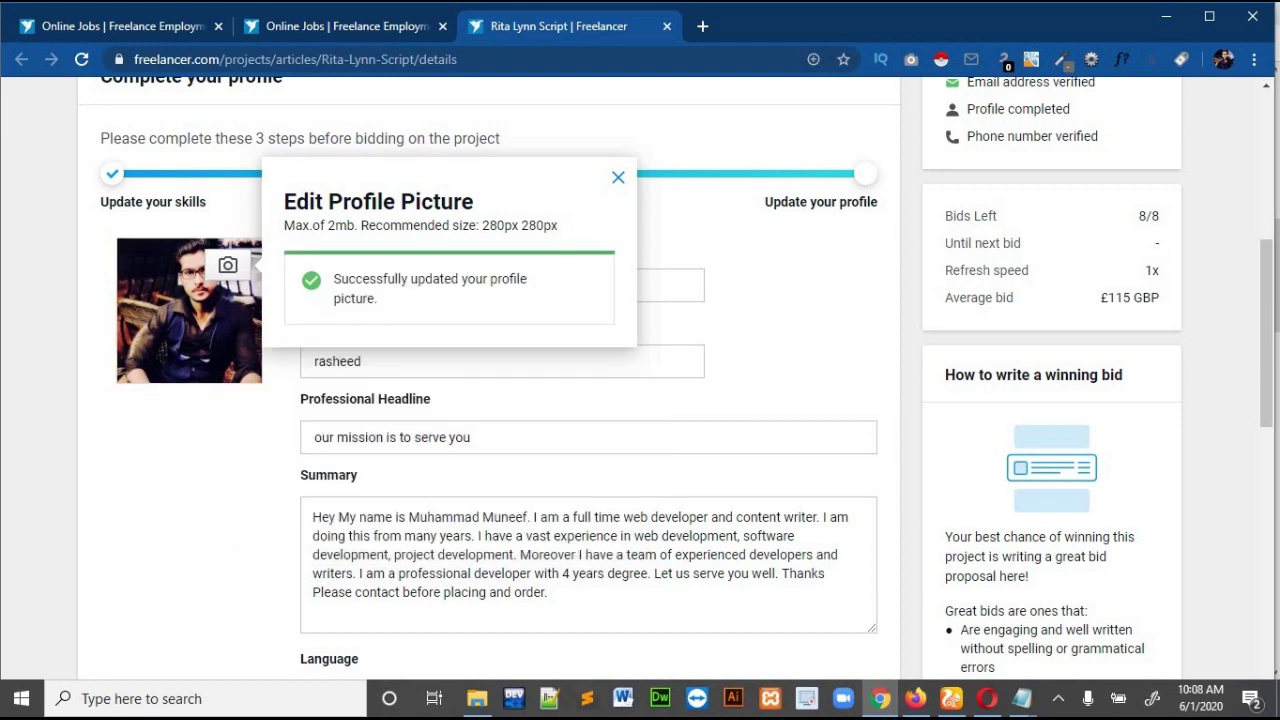
{"action": "left_click", "coordinate": [618, 177]}
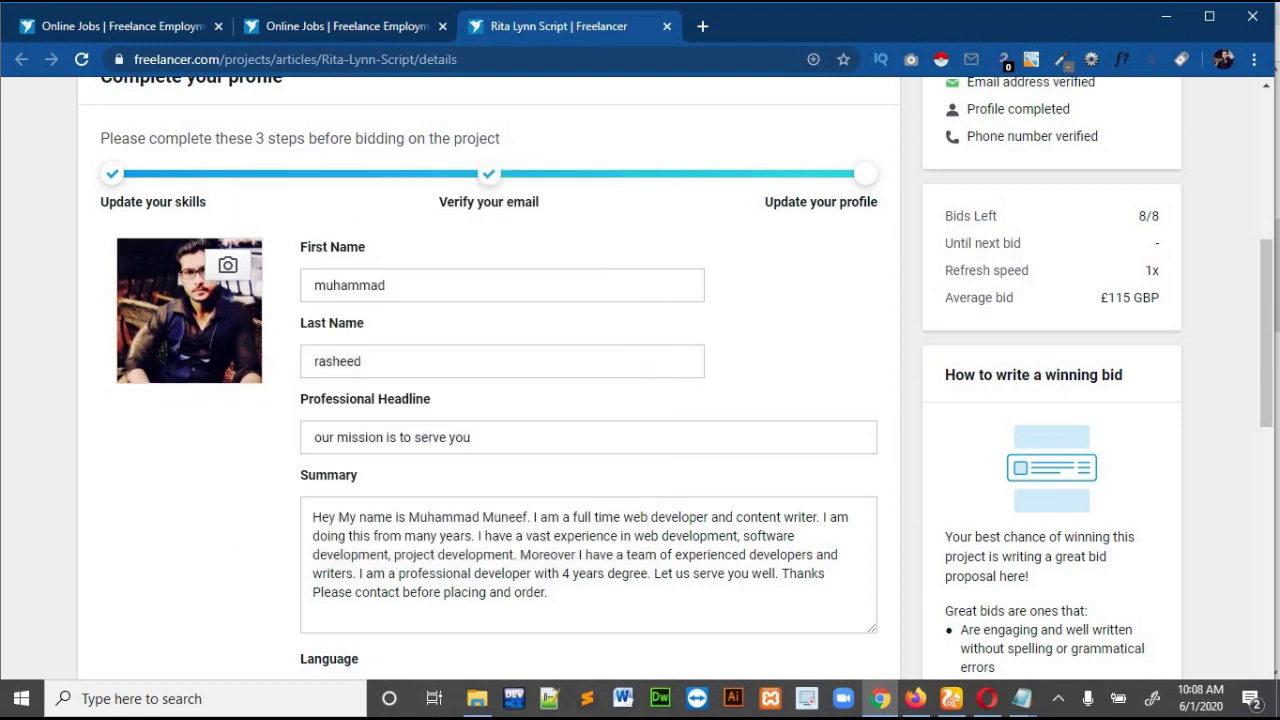
{"action": "scroll", "coordinate": [640, 397], "scroll_direction": "down", "scroll_amount": 5}
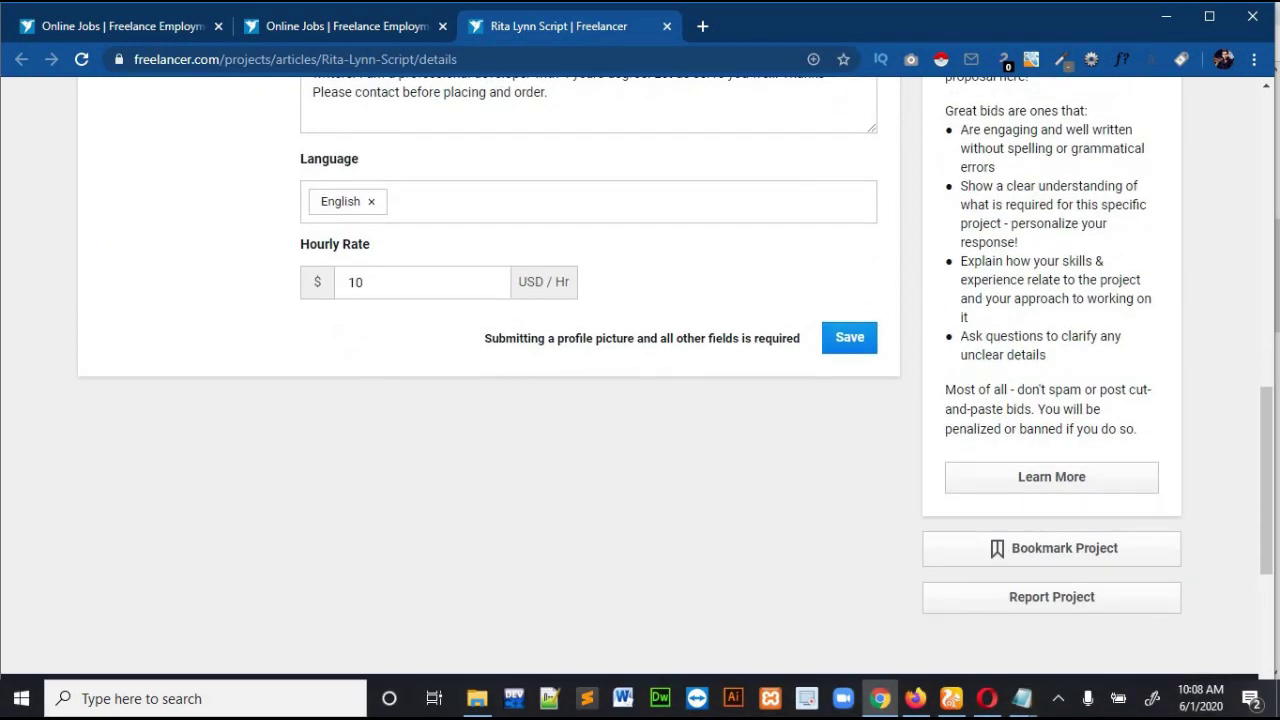
Save the completed profile and review the newly unlocked Place a Bid form on the project page.
{"action": "key", "text": "Return"}
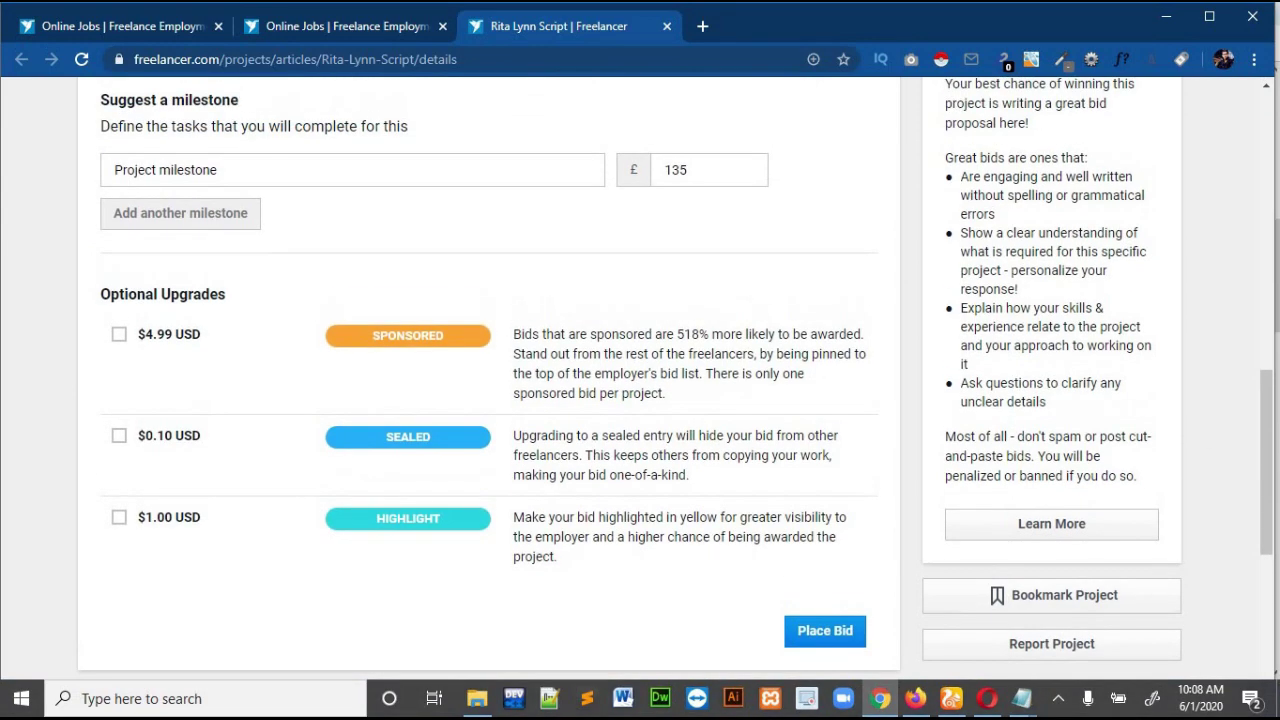
{"action": "scroll", "coordinate": [640, 378], "scroll_direction": "up", "scroll_amount": 10}
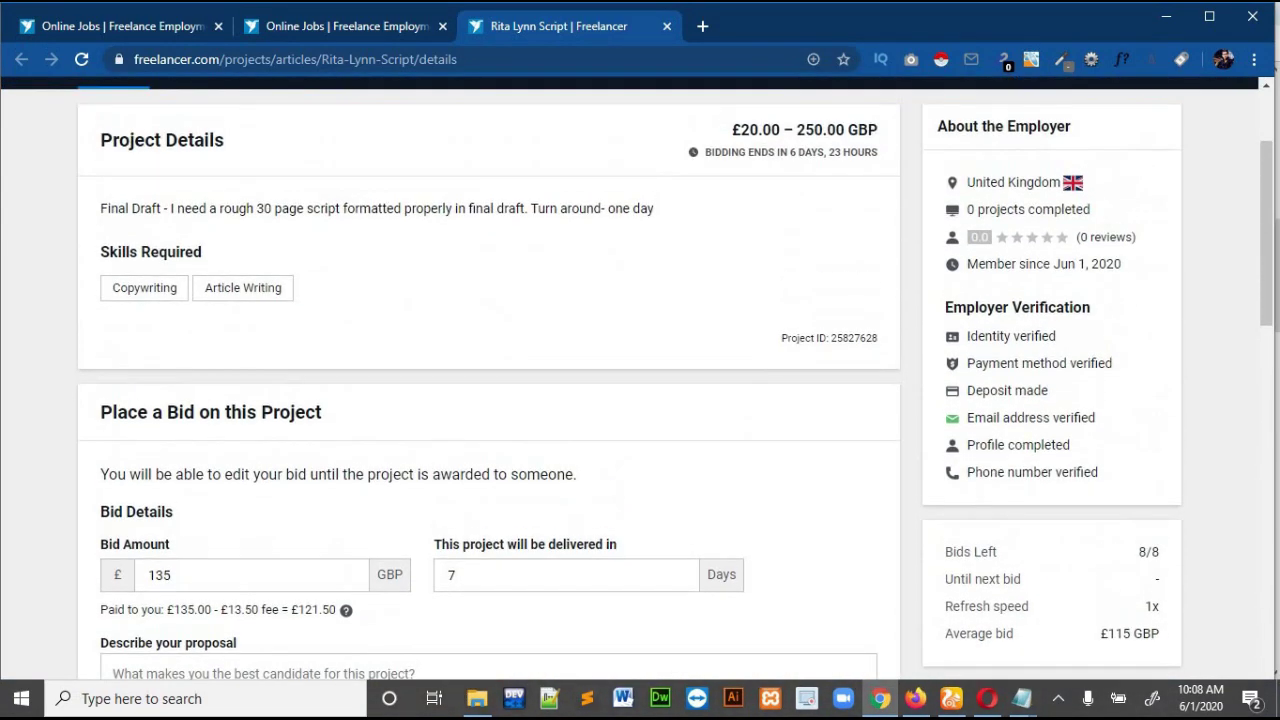
{"action": "scroll", "coordinate": [640, 378], "scroll_direction": "down", "scroll_amount": 2}
{"action": "scroll", "coordinate": [640, 378], "scroll_direction": "up", "scroll_amount": 5}
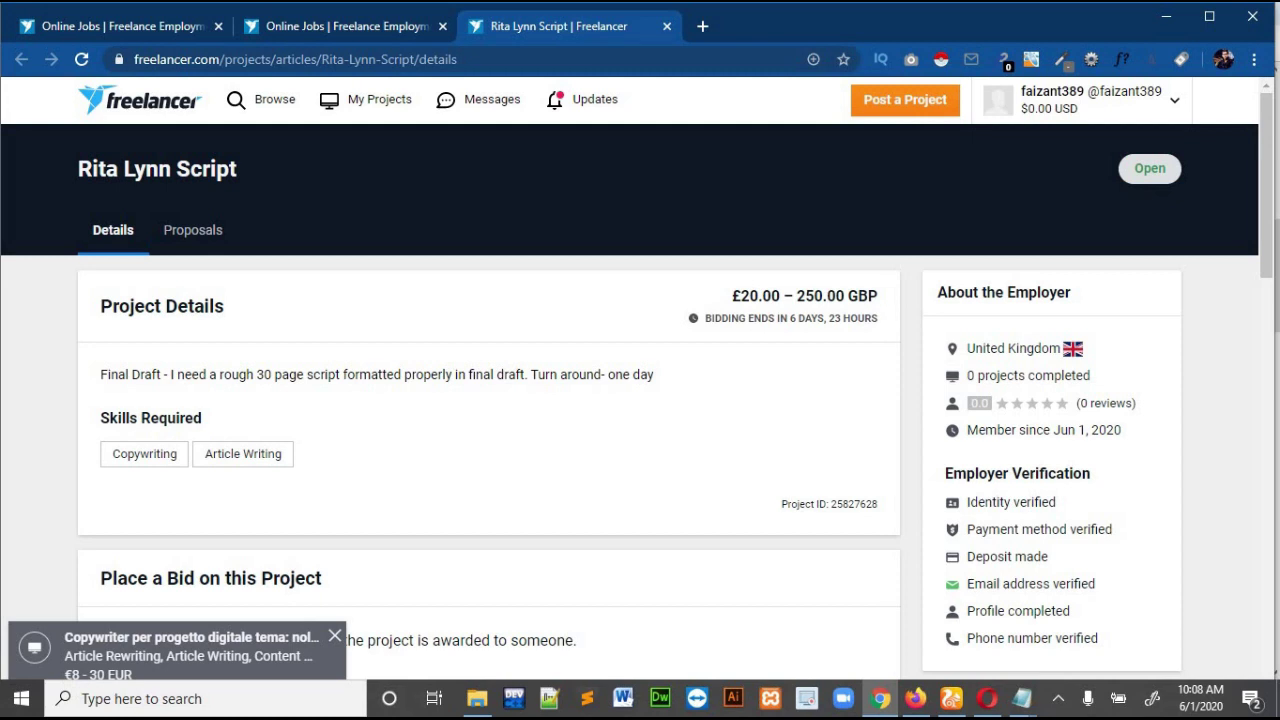
{"action": "scroll", "coordinate": [640, 378], "scroll_direction": "down", "scroll_amount": 3}
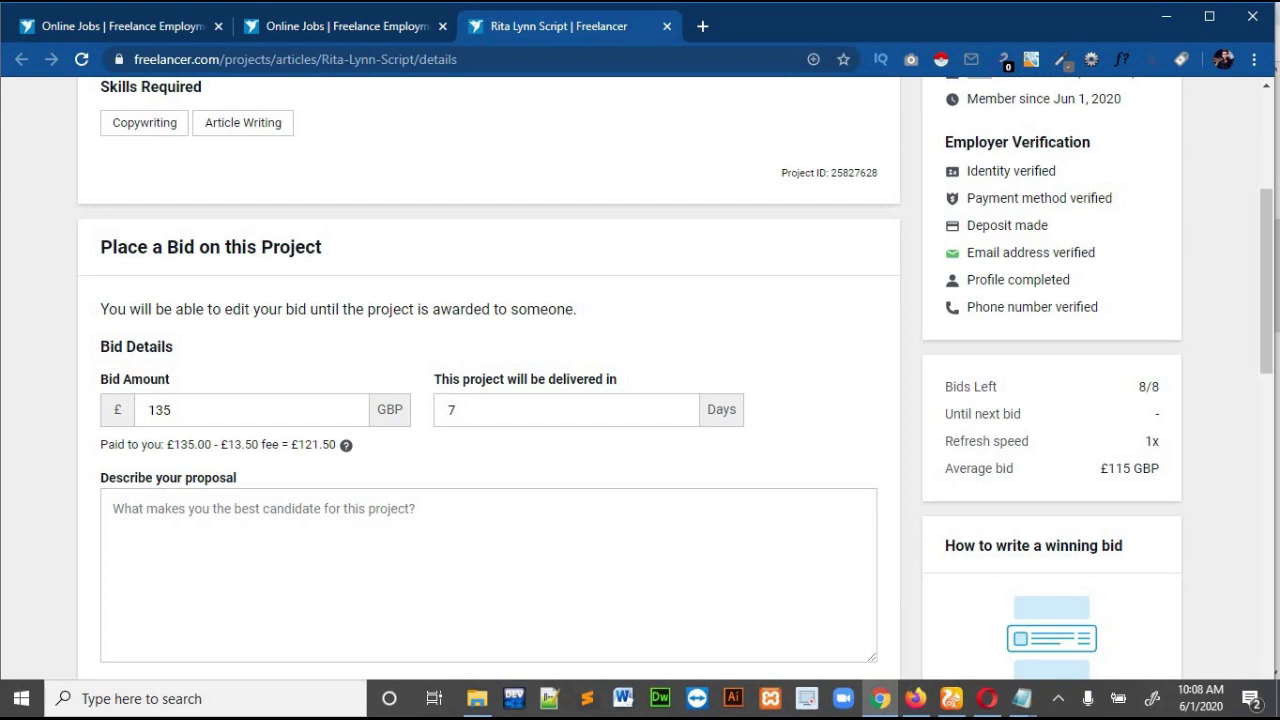
{"action": "scroll", "coordinate": [640, 400], "scroll_direction": "down", "scroll_amount": 1}
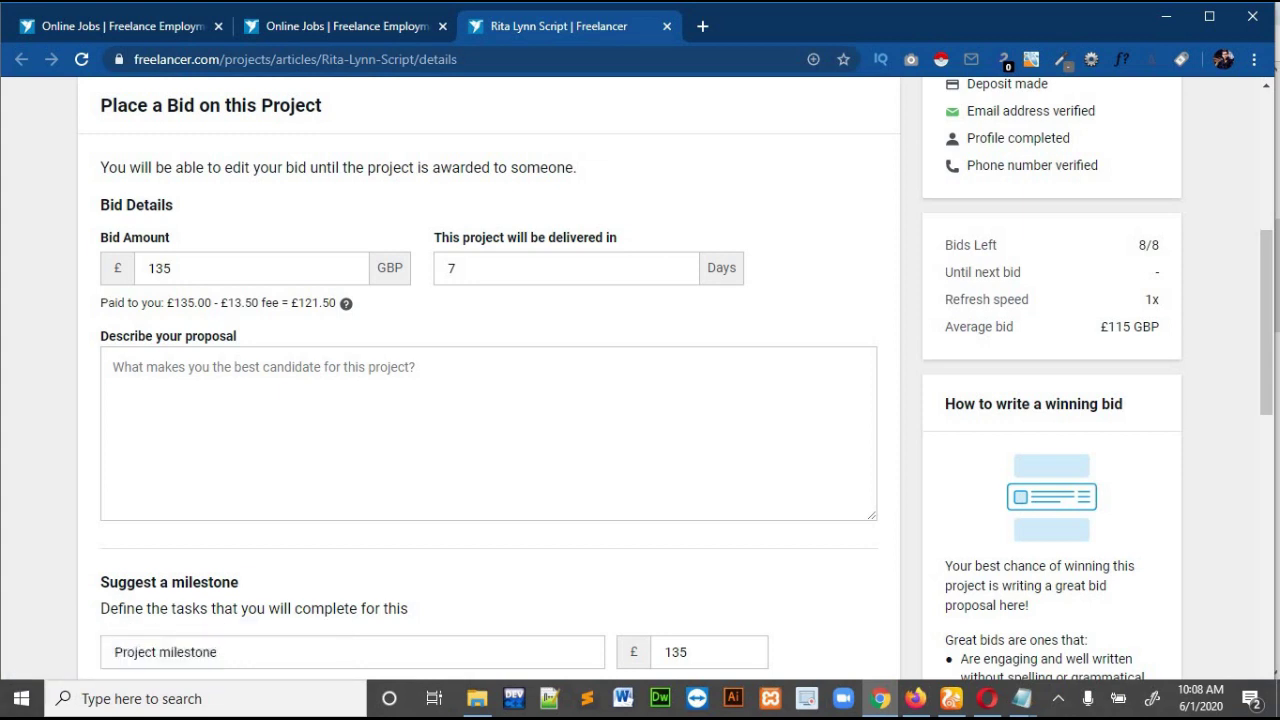
{"action": "scroll", "coordinate": [640, 380], "scroll_direction": "down", "scroll_amount": 3}
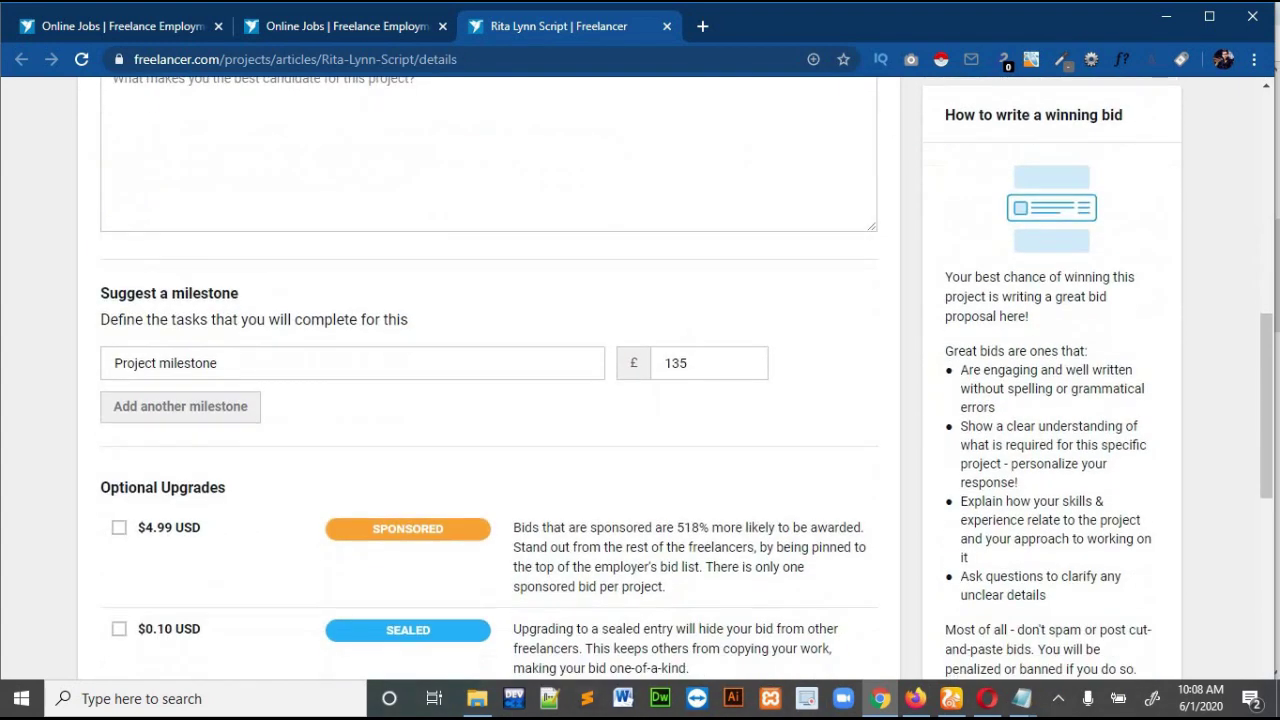
{"action": "scroll", "coordinate": [640, 380], "scroll_direction": "down", "scroll_amount": 1}
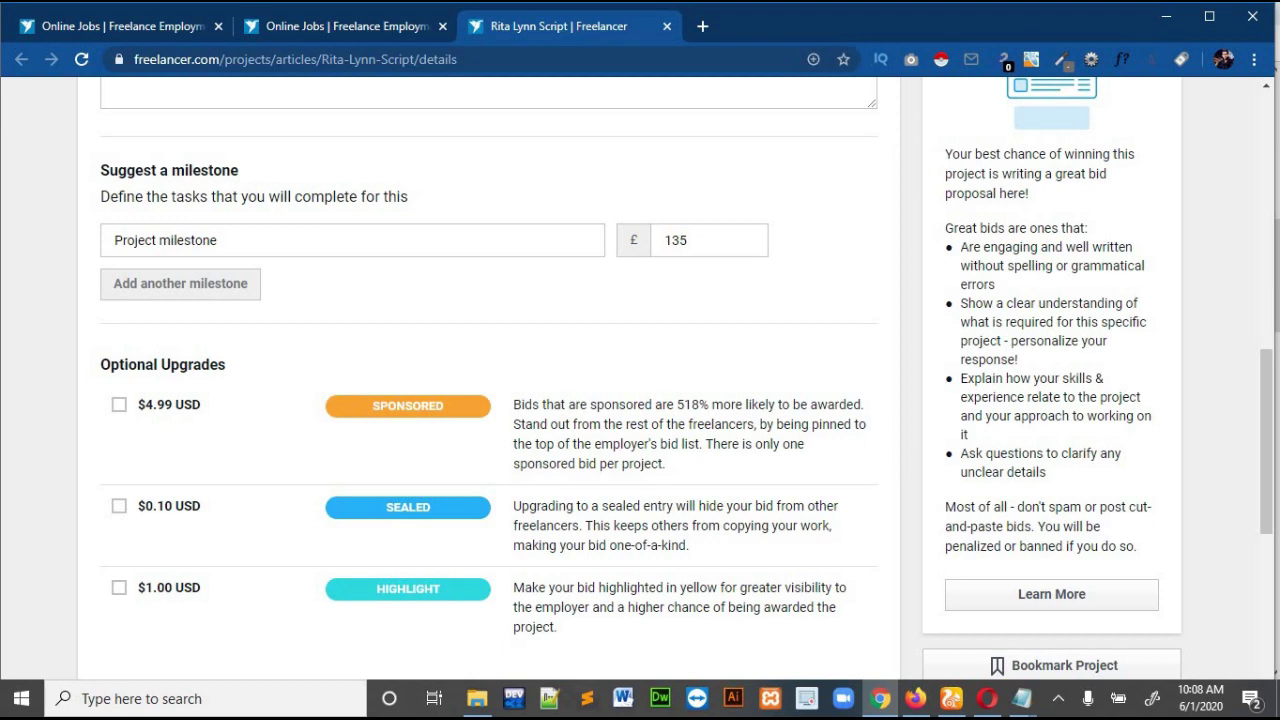
{"action": "scroll", "coordinate": [640, 380], "scroll_direction": "down", "scroll_amount": 3}
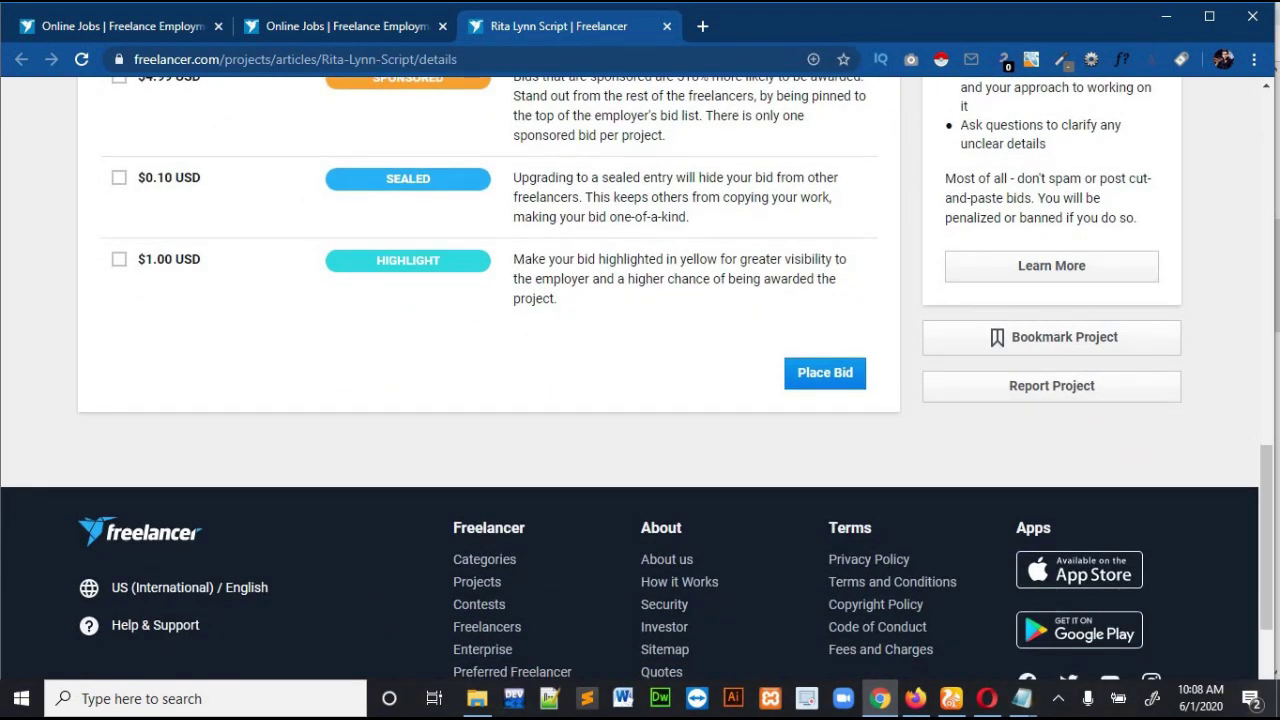
{"action": "scroll", "coordinate": [640, 380], "scroll_direction": "up", "scroll_amount": 7}
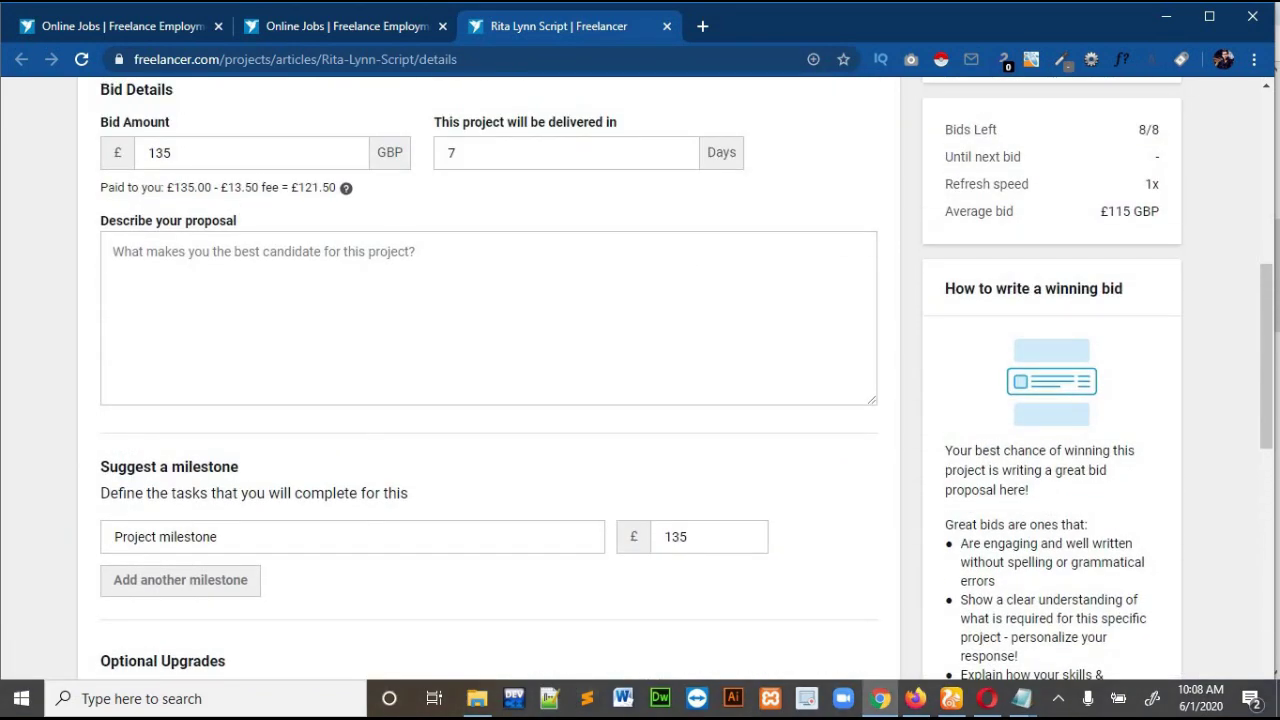
{"action": "scroll", "coordinate": [640, 380], "scroll_direction": "up", "scroll_amount": 6}
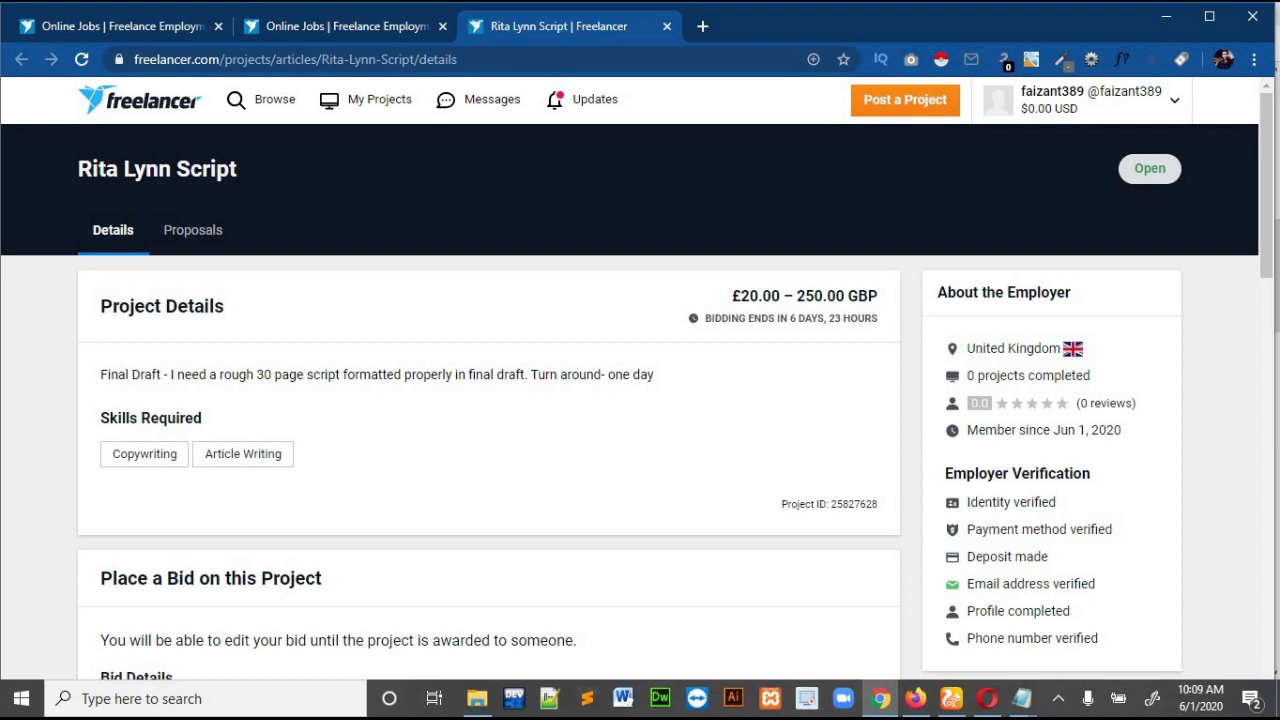
Browse the Proposals tab's 13 competing bids, averaging £115.00 GBP.
{"action": "left_click", "coordinate": [192, 230]}
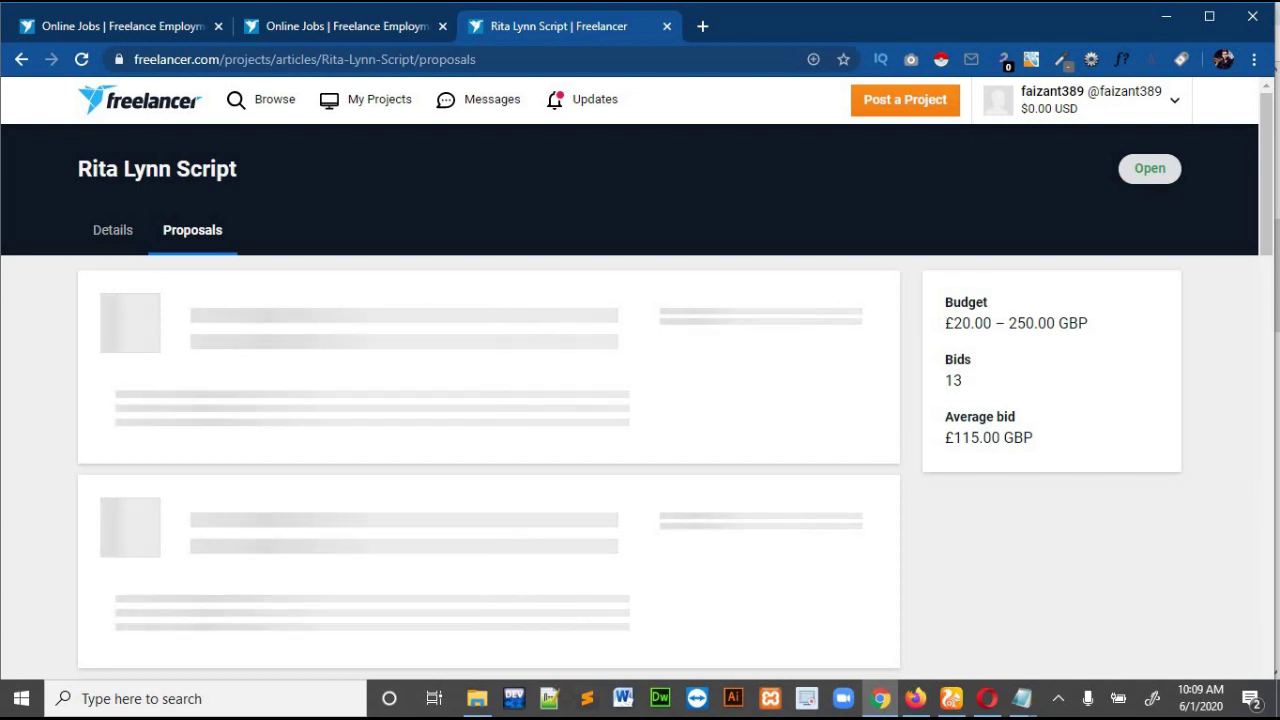
{"action": "scroll", "coordinate": [640, 380], "scroll_direction": "down", "scroll_amount": 5}
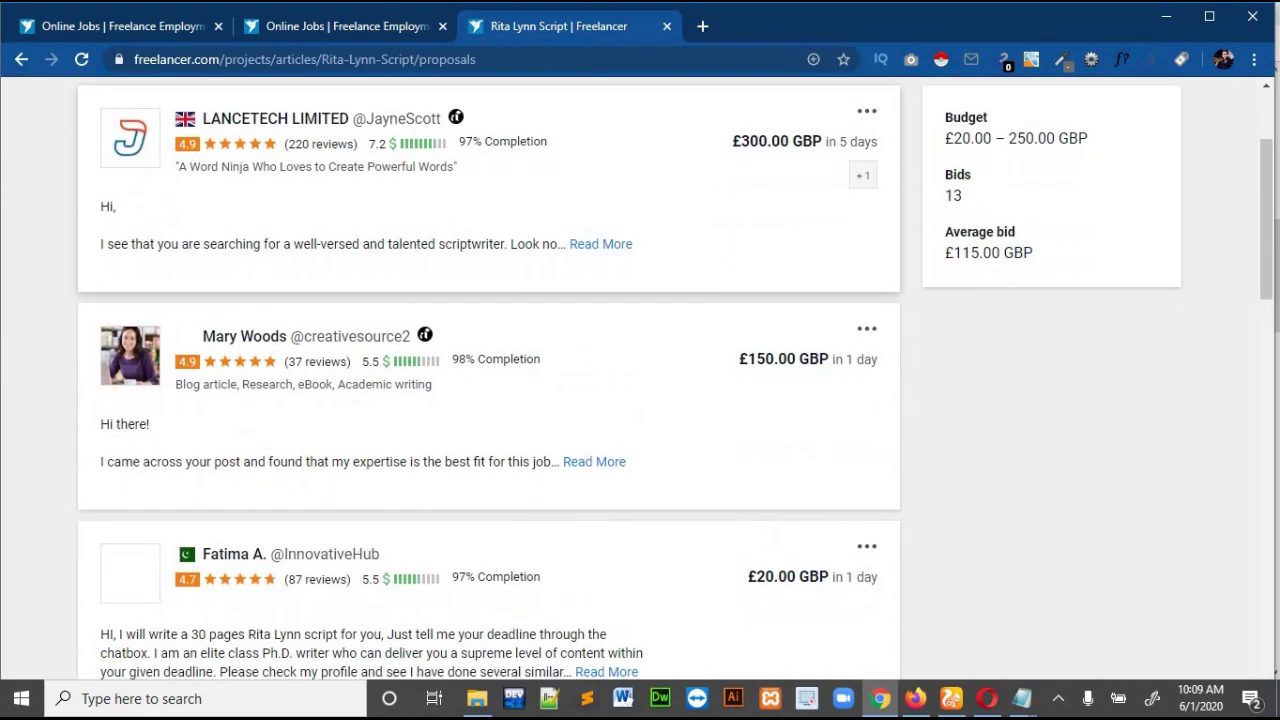
{"action": "scroll", "coordinate": [640, 380], "scroll_direction": "down", "scroll_amount": 5}
{"action": "scroll", "coordinate": [640, 380], "scroll_direction": "up", "scroll_amount": 2}
{"action": "scroll", "coordinate": [640, 380], "scroll_direction": "up", "scroll_amount": 10}
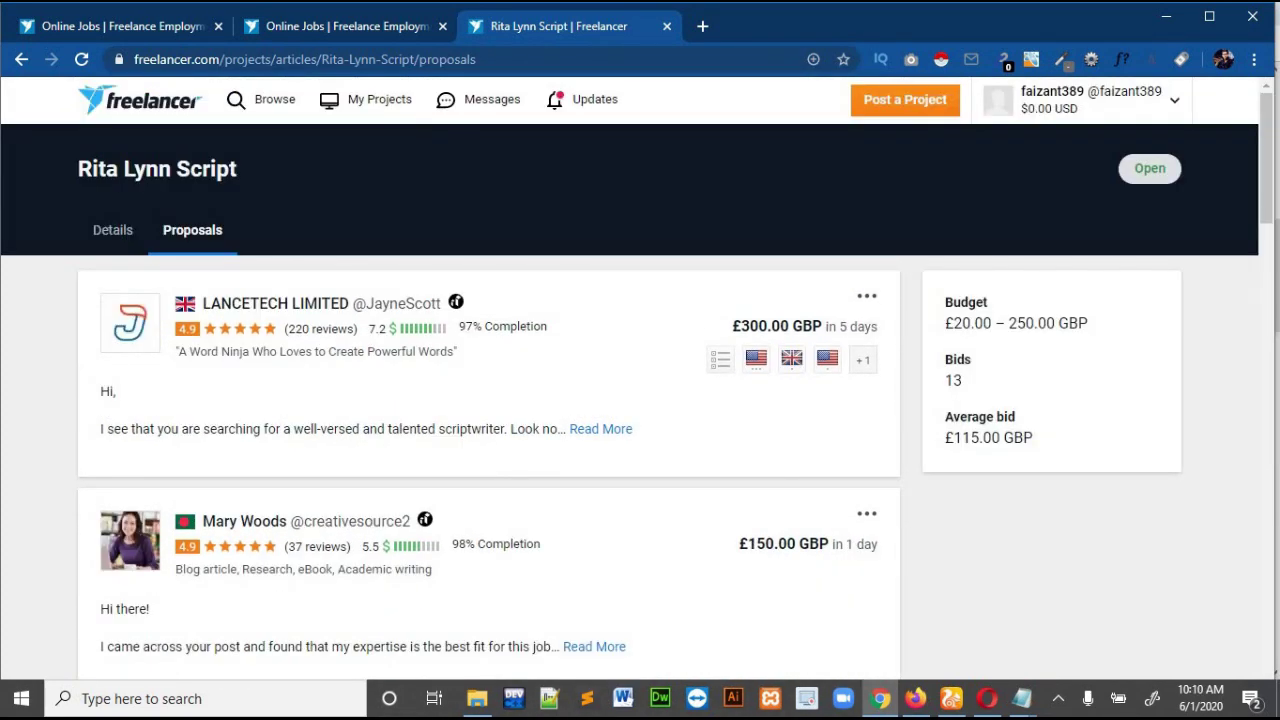